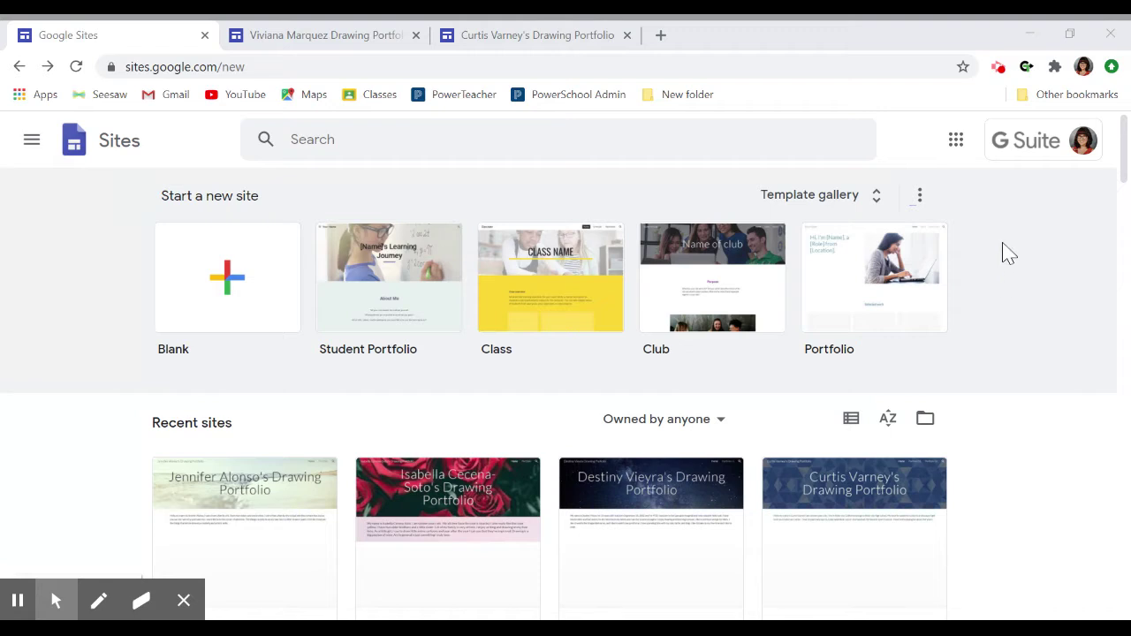
left_click(955, 143)
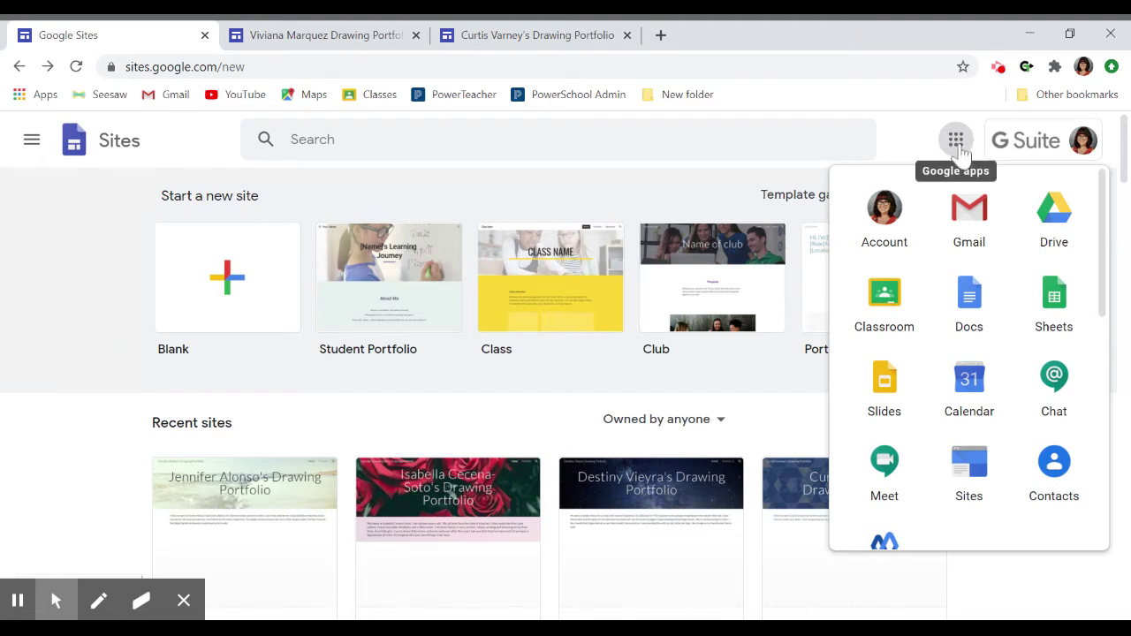
scroll(1011, 412, "down", 1)
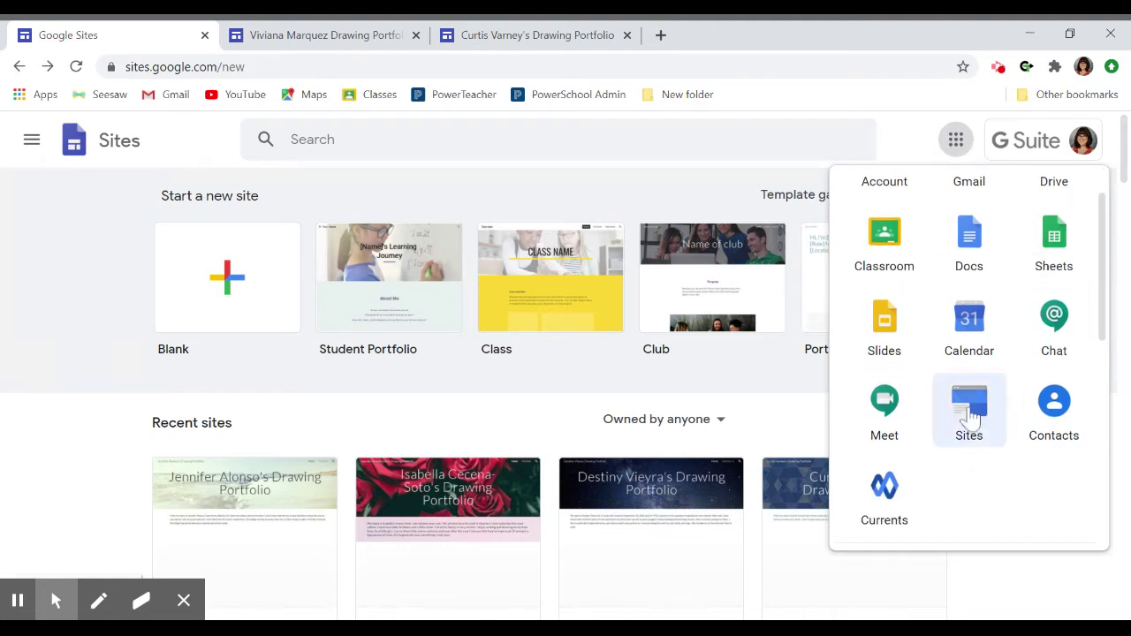
left_click(69, 221)
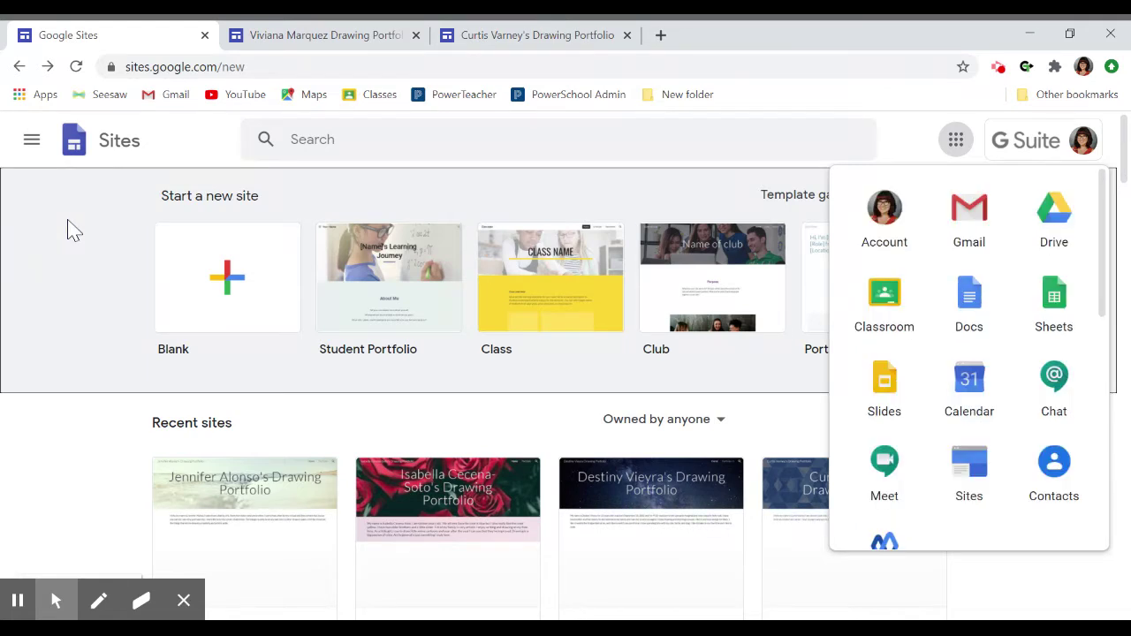
left_click(952, 146)
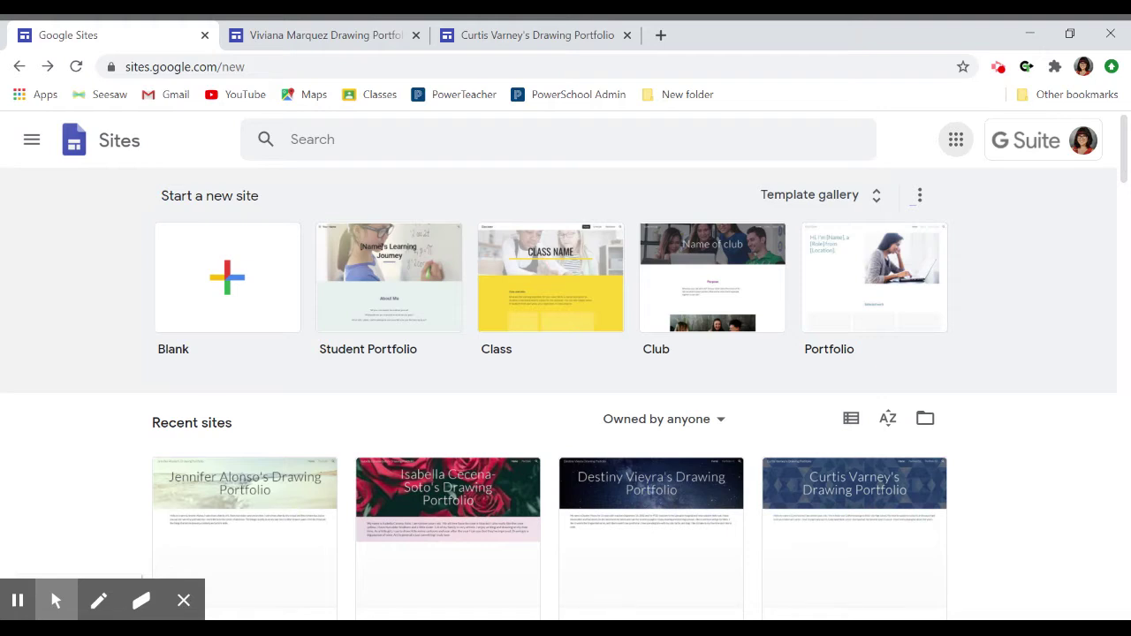
Step: Create a new site from the blank template
left_click(236, 287)
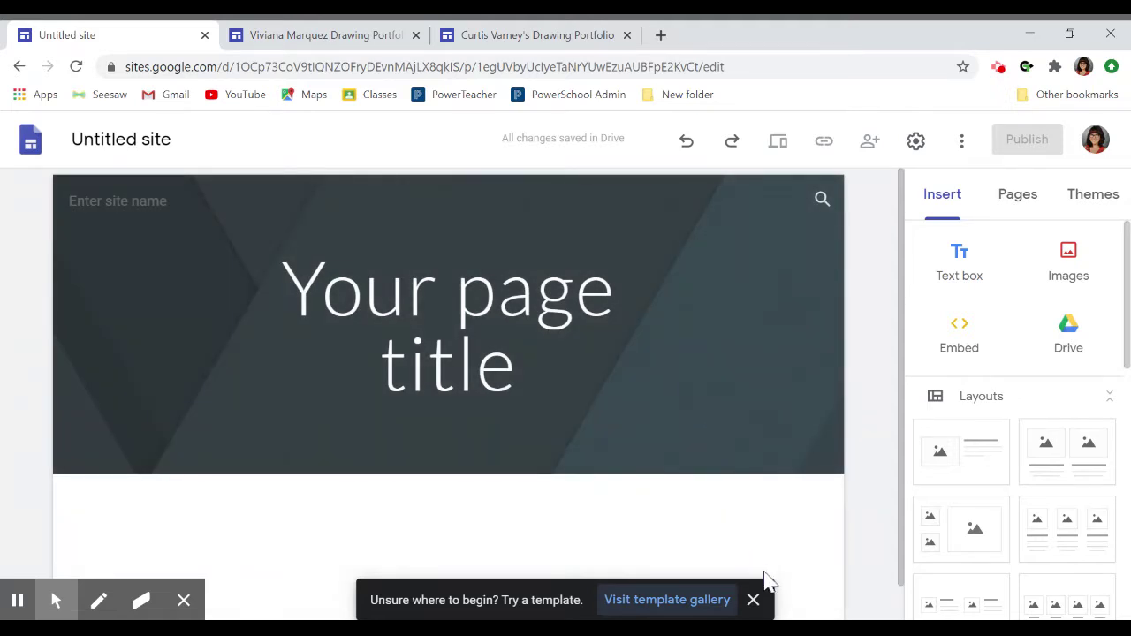
scroll(871, 522, "down", 1)
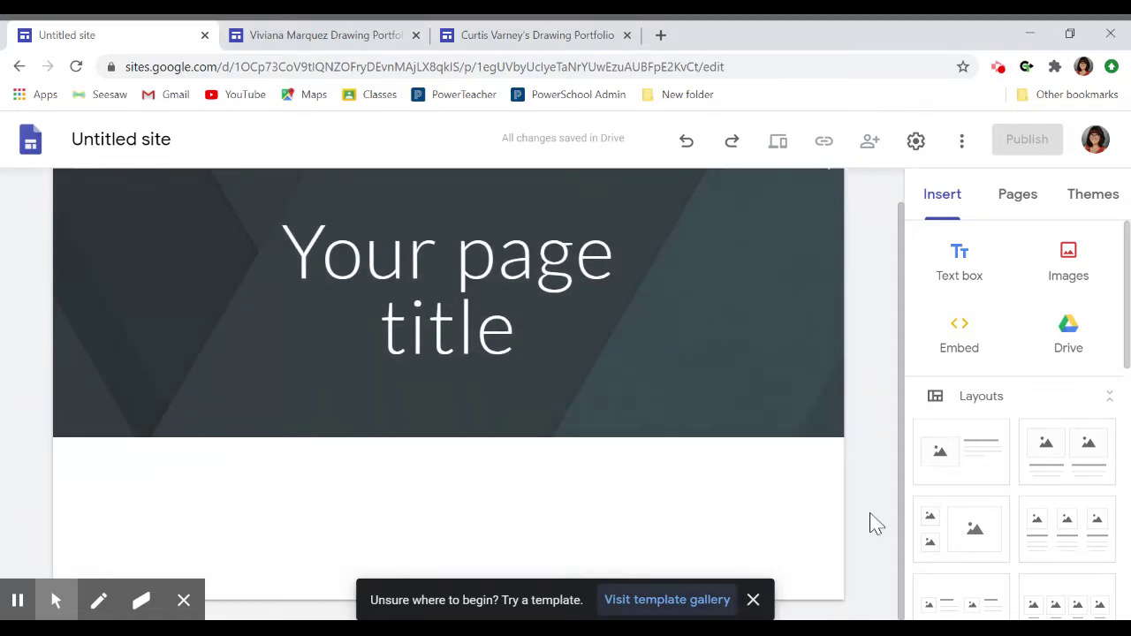
scroll(734, 442, "up", 1)
scroll(734, 444, "down", 1)
scroll(734, 445, "up", 1)
scroll(449, 389, "down", 1)
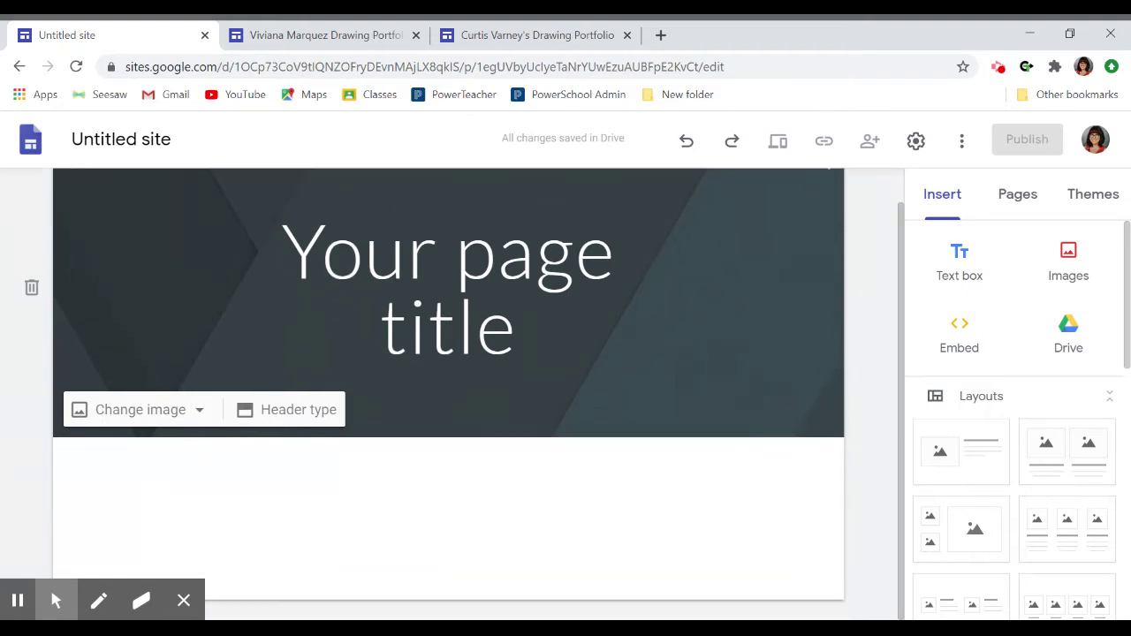
scroll(449, 389, "up", 1)
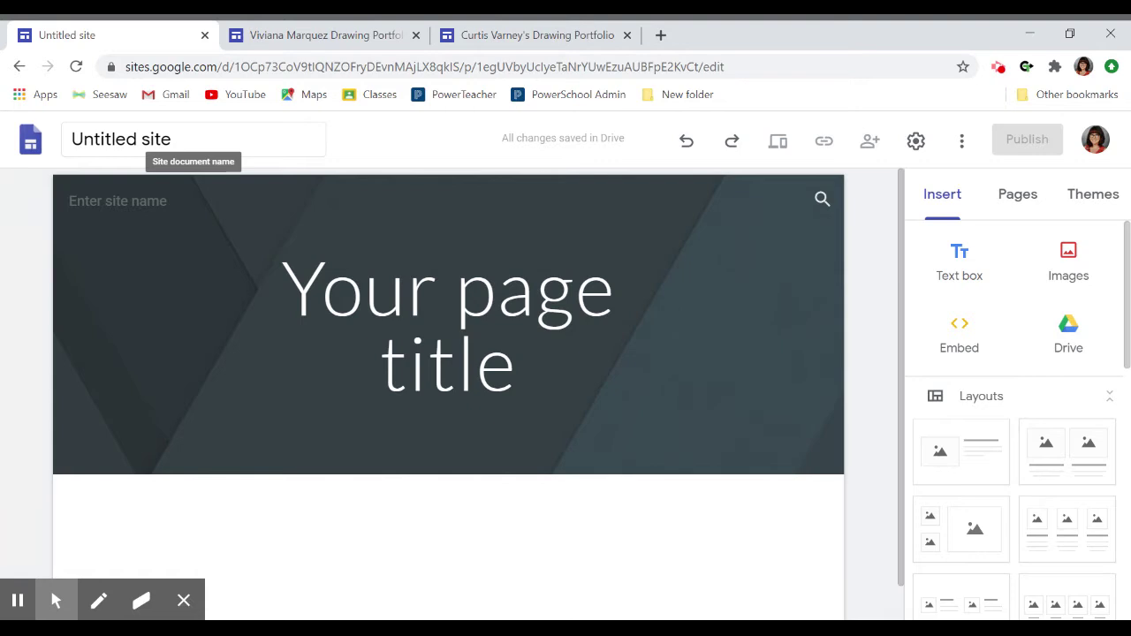
Step: Name the site document "First Name Last Name's Drawing Portfolio"
left_click(193, 139)
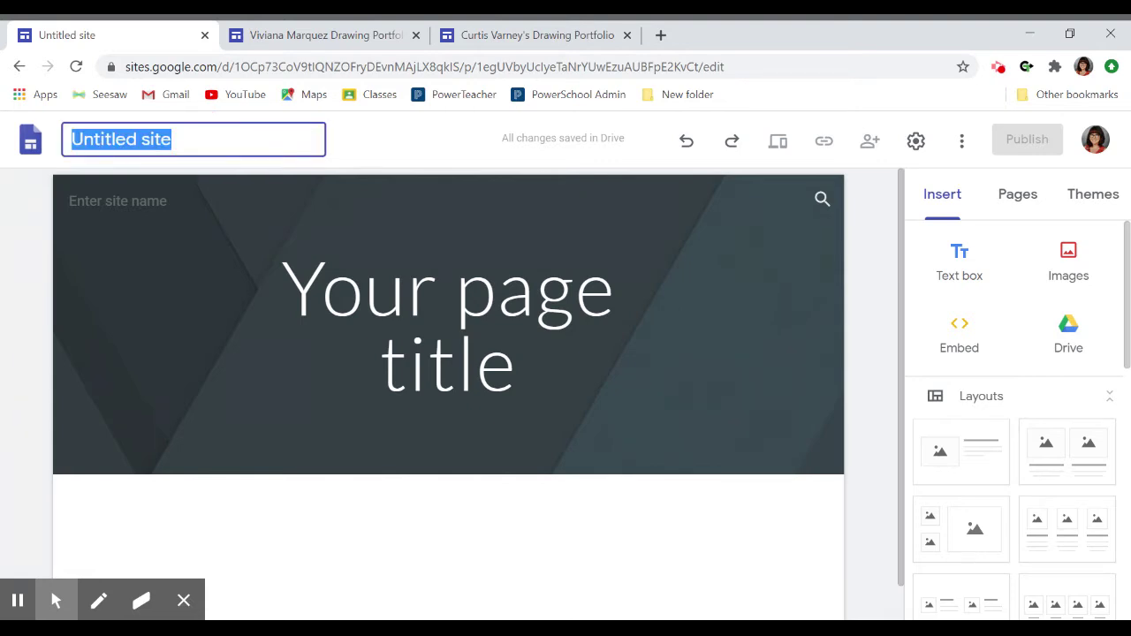
type("First ")
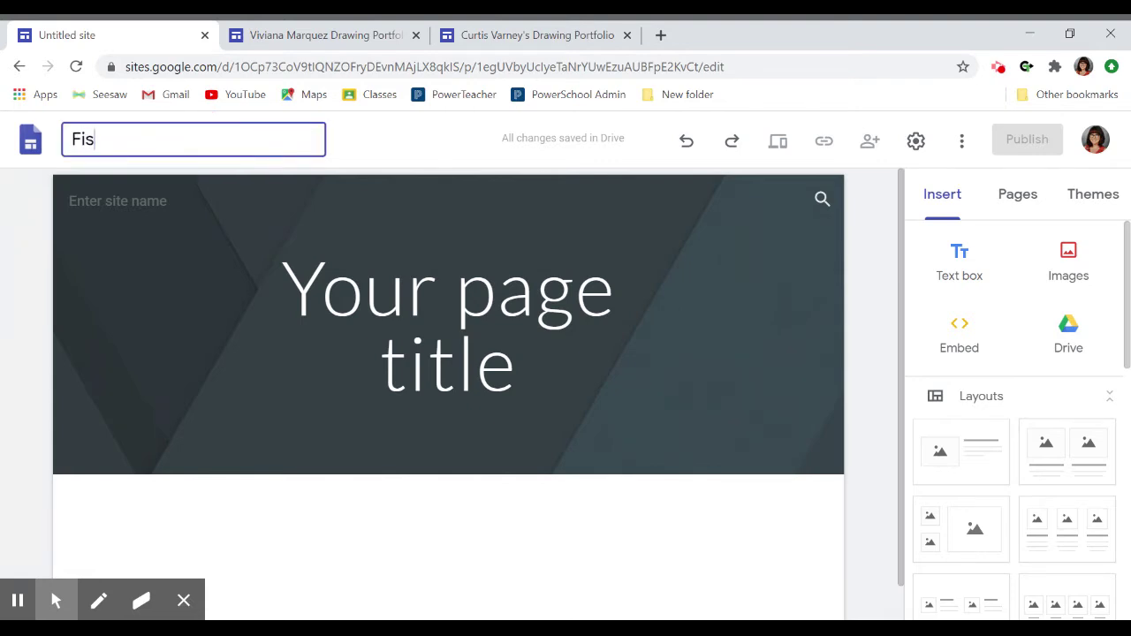
type("Name Last Name's")
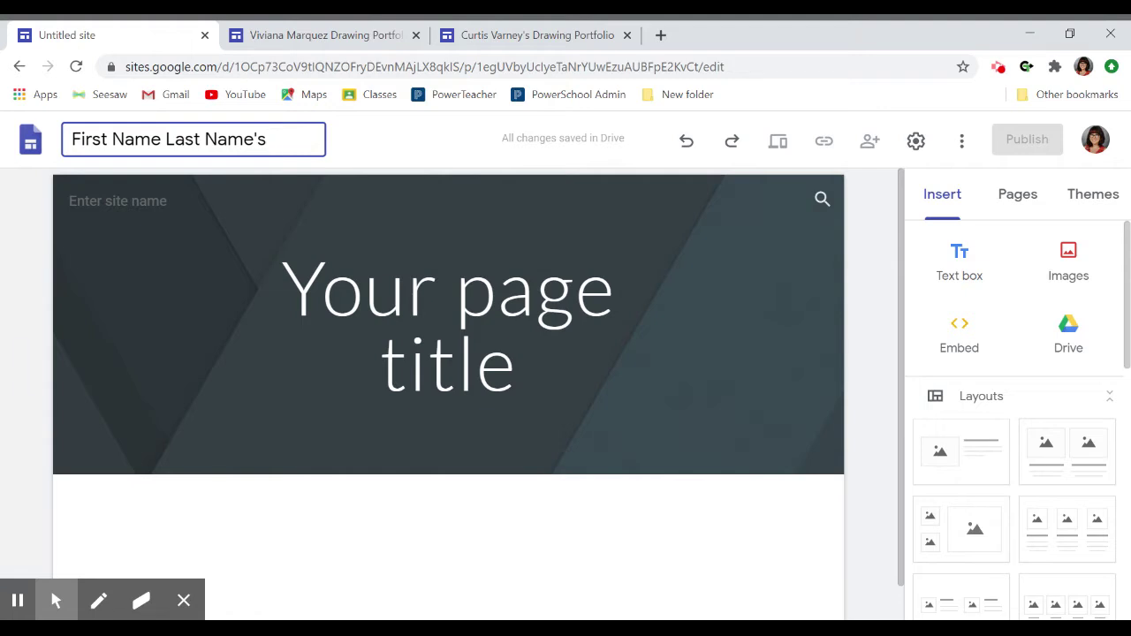
type("Drawing")
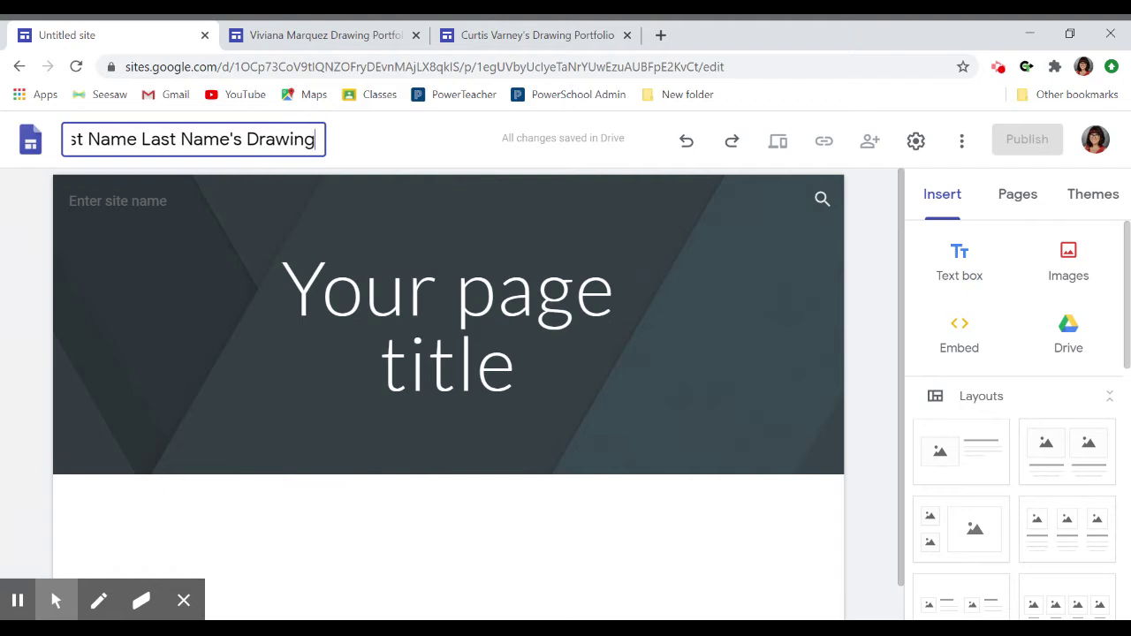
type(" Portfolio")
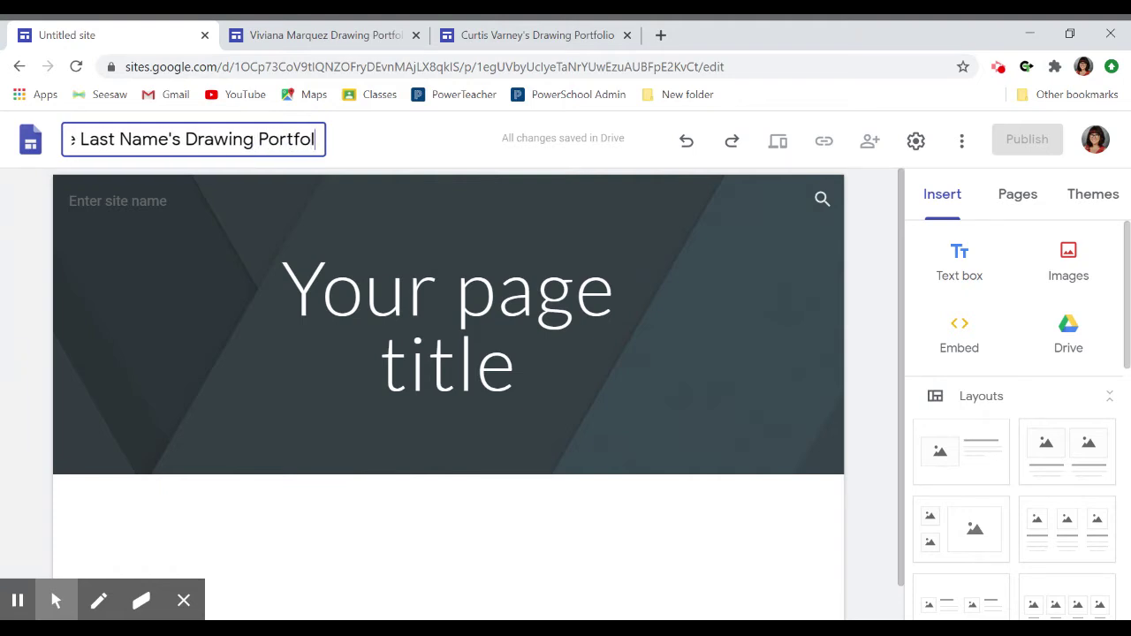
left_click(370, 162)
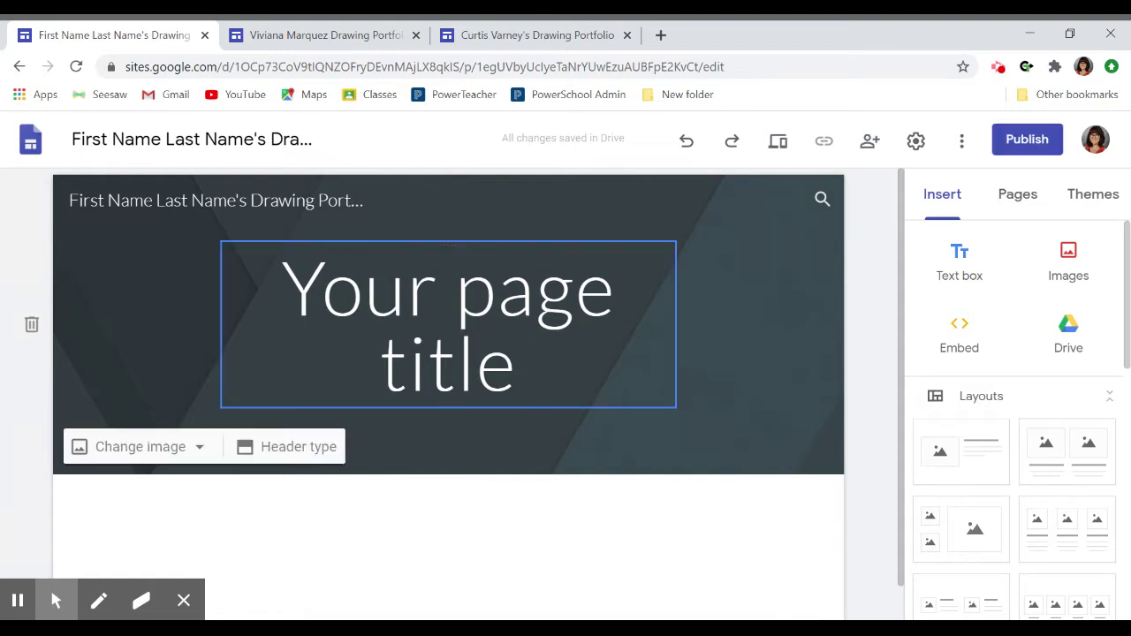
Step: Replace the placeholder page title with "First Name Last Name's Drawing Portfolio"
left_click(531, 366)
left_click_drag(522, 366, 285, 291)
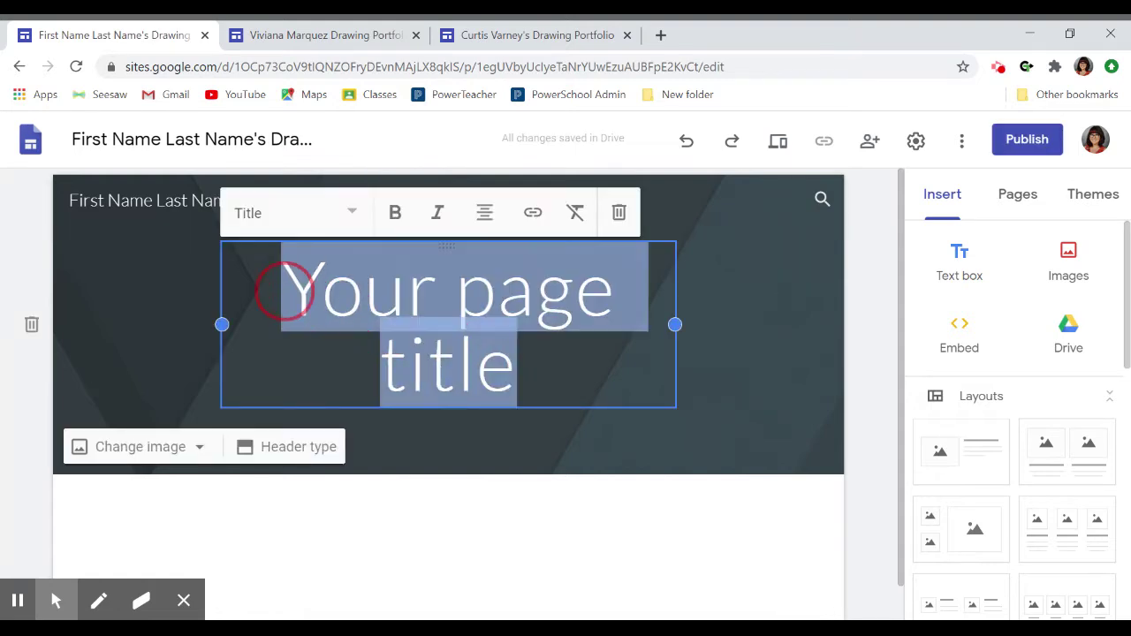
type("First N")
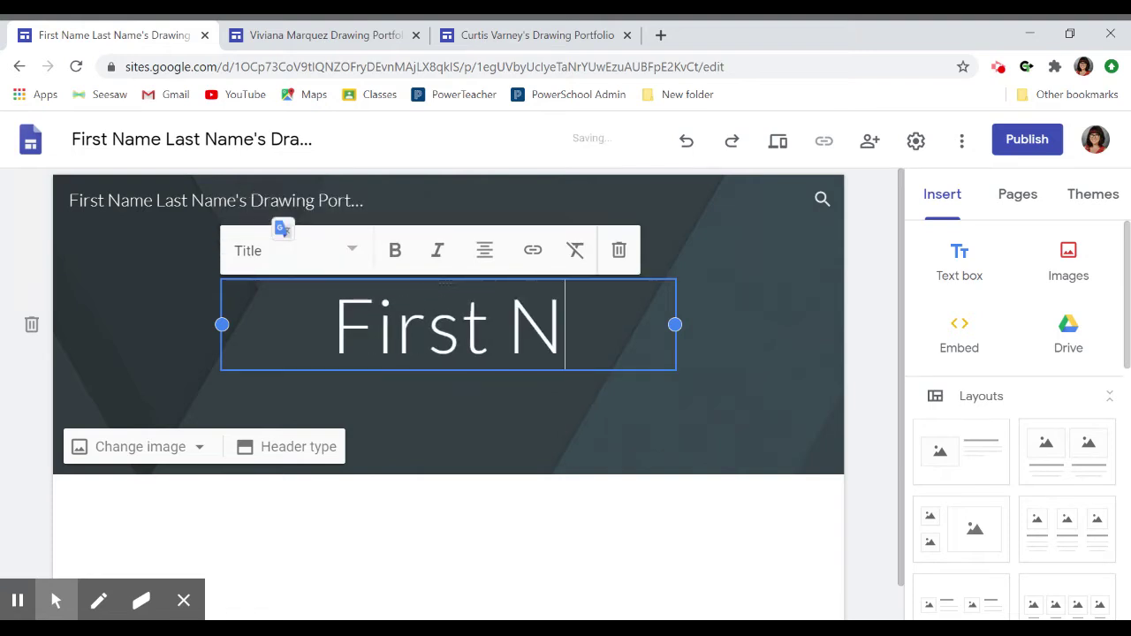
type("ame Last Nam")
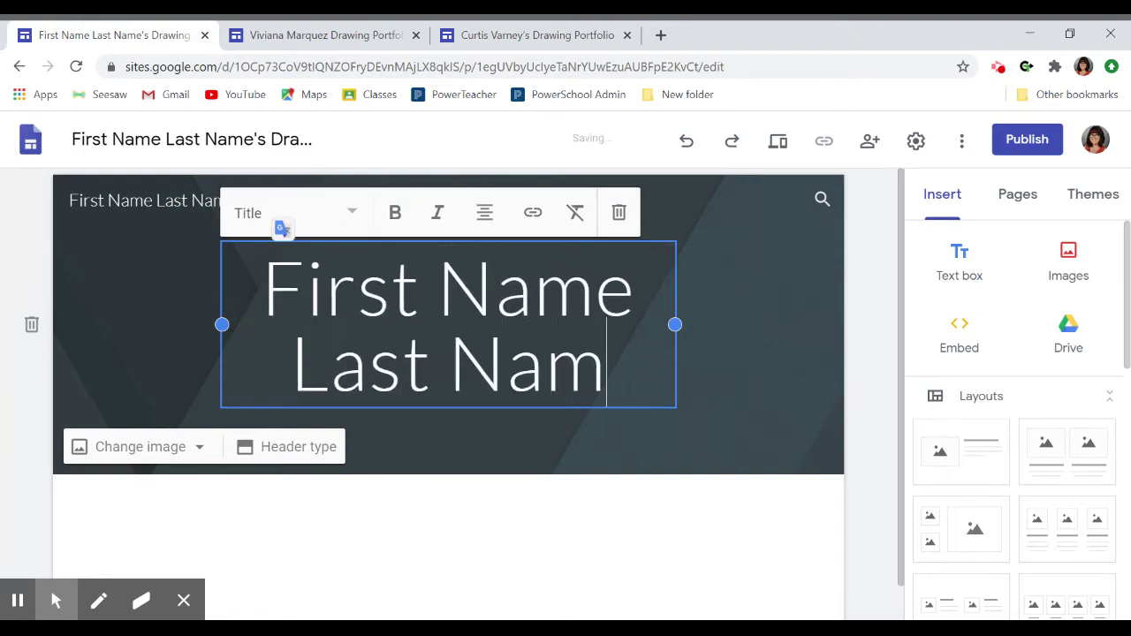
type("e's D")
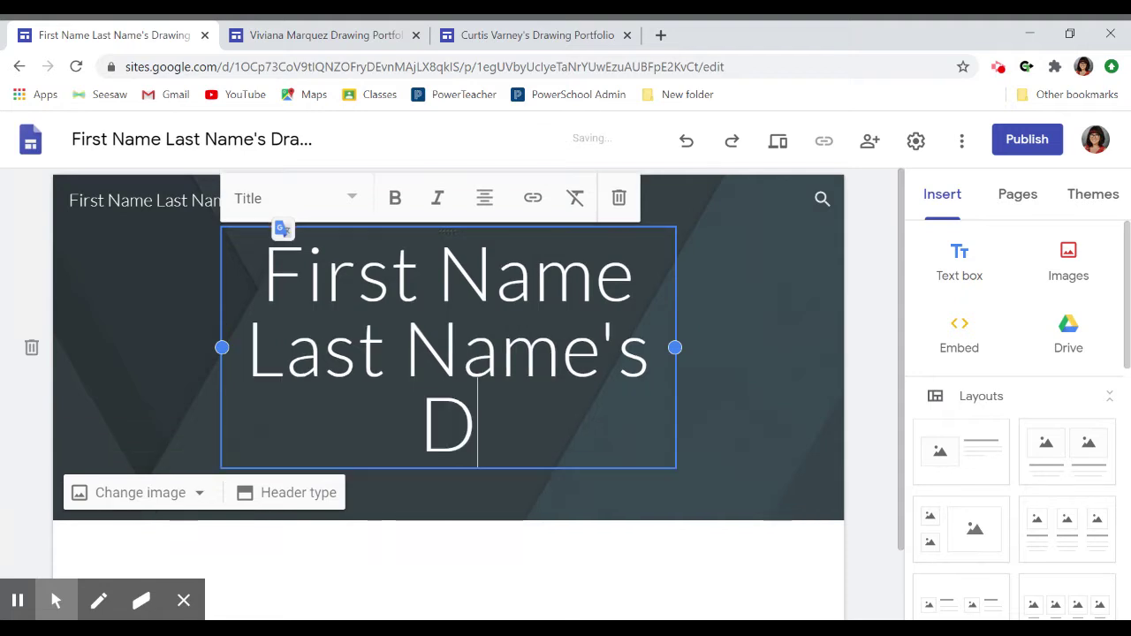
type("rawing Portfolio")
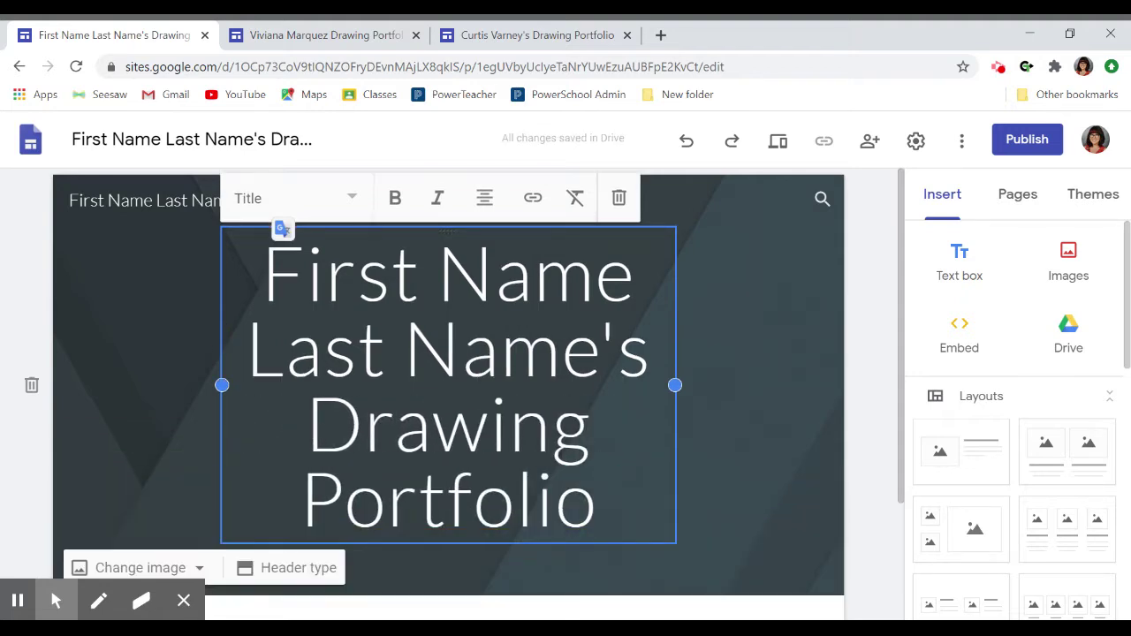
left_click(782, 368)
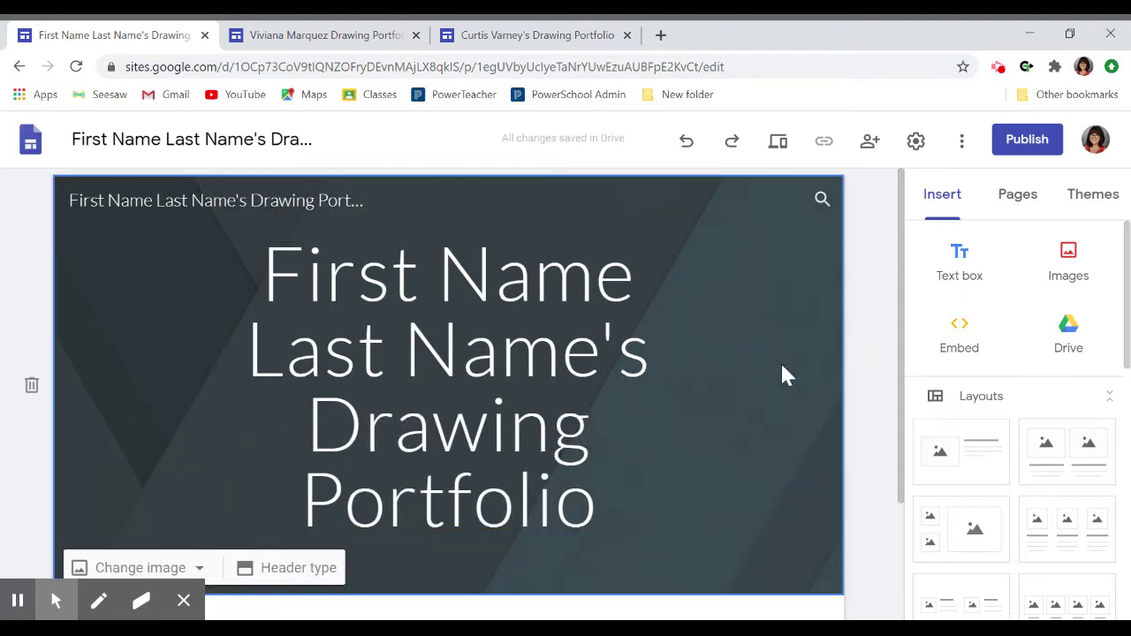
Step: Examine the page from its titled header down to the empty content area below
scroll(783, 374, "down", 1)
left_click(633, 299)
left_click(462, 300)
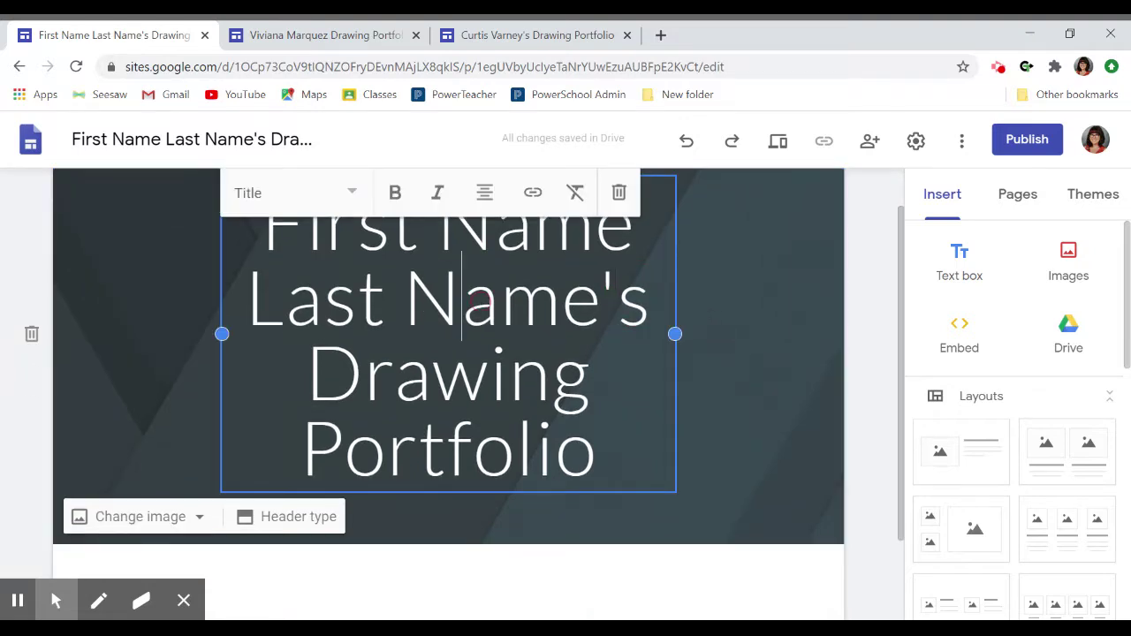
scroll(740, 480, "down", 2)
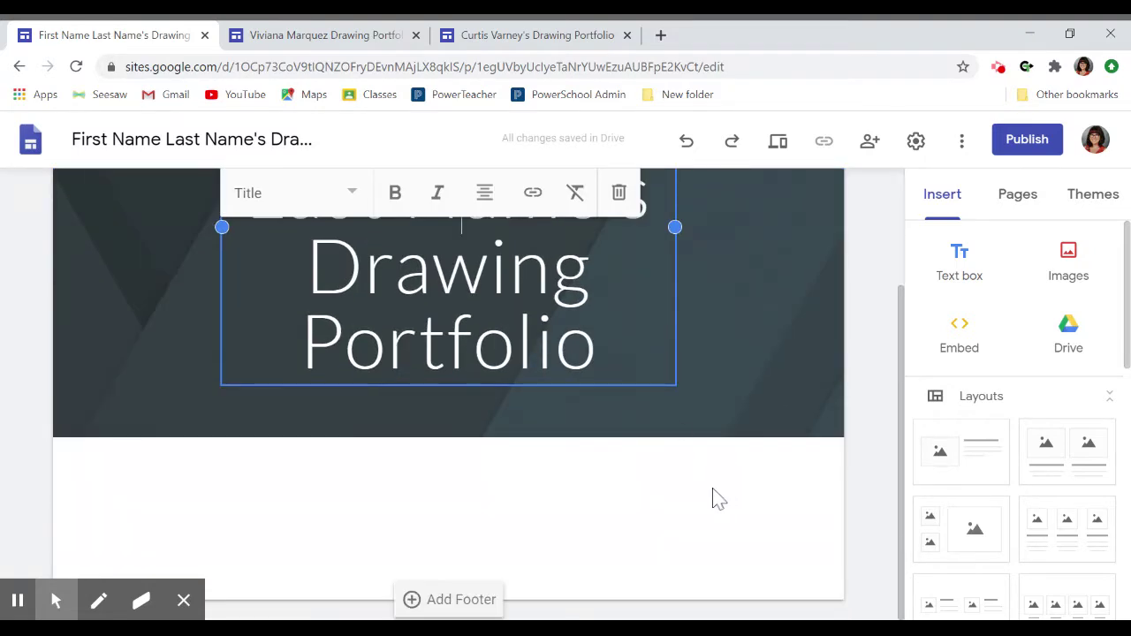
scroll(716, 497, "up", 2)
scroll(713, 488, "down", 2)
left_click(696, 506)
scroll(694, 505, "up", 3)
scroll(694, 514, "down", 3)
scroll(694, 514, "up", 3)
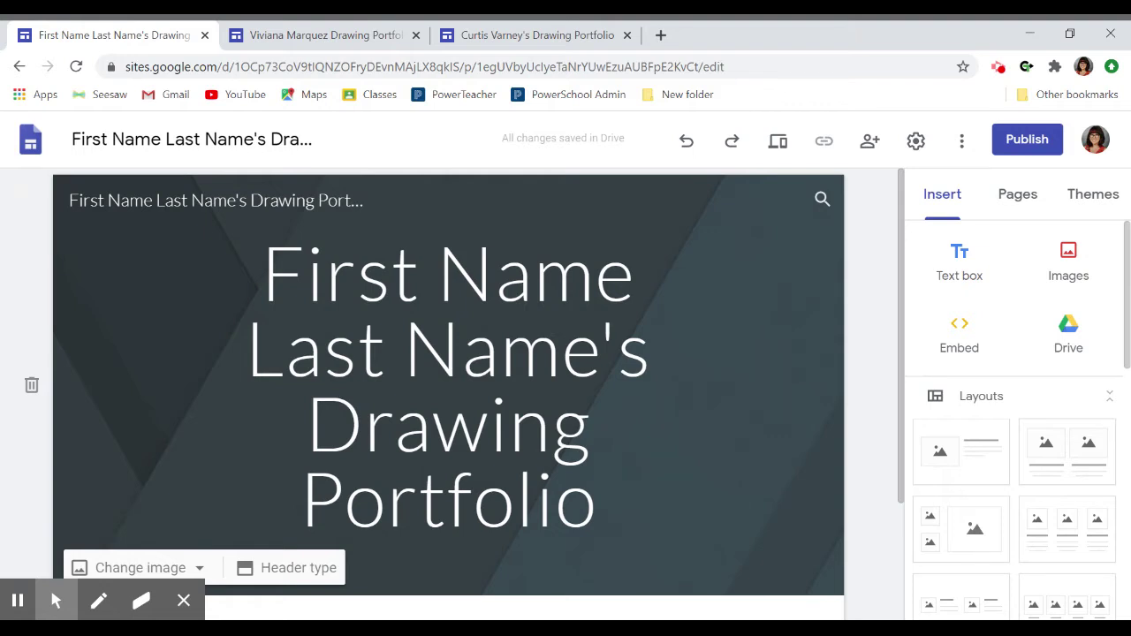
scroll(397, 525, "down", 2)
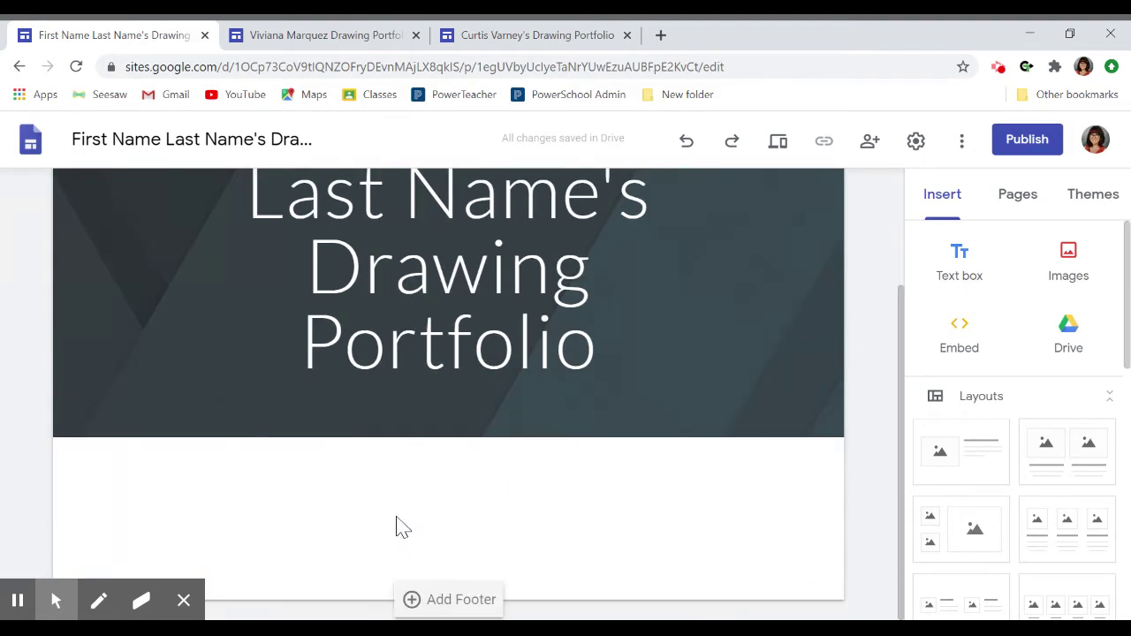
scroll(377, 535, "up", 1)
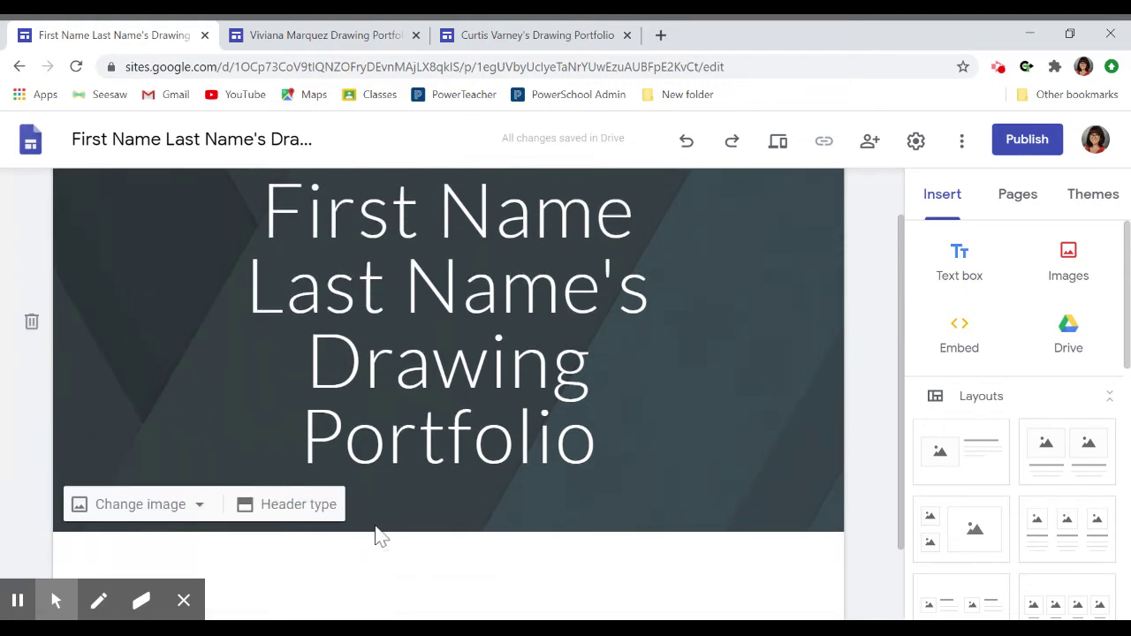
scroll(701, 340, "up", 1)
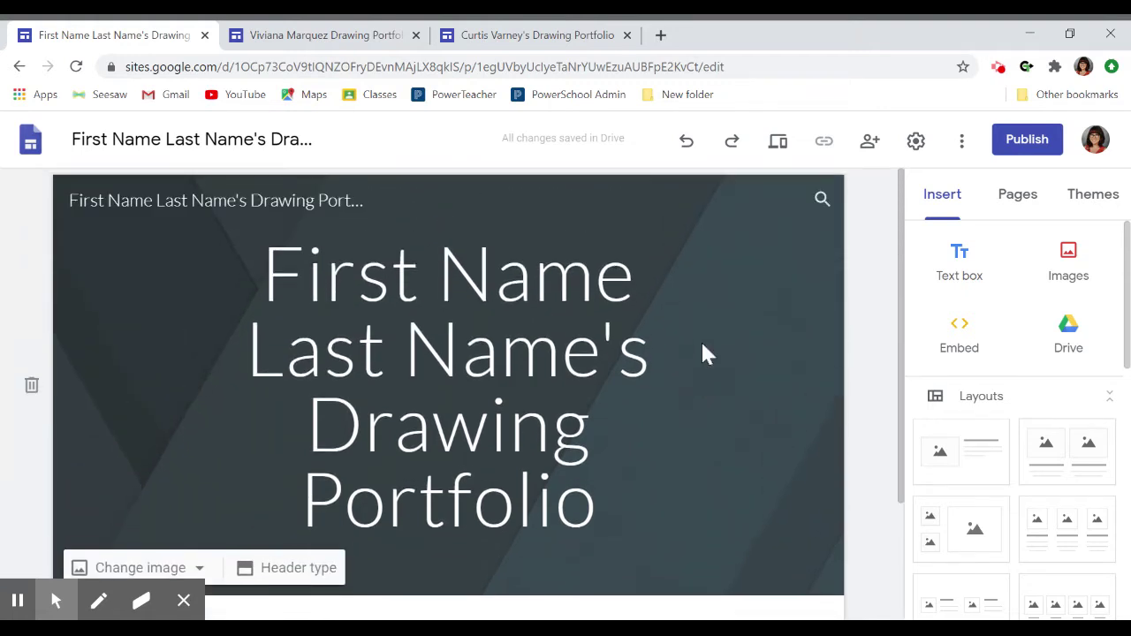
scroll(701, 339, "down", 1)
scroll(531, 339, "up", 1)
scroll(530, 340, "down", 1)
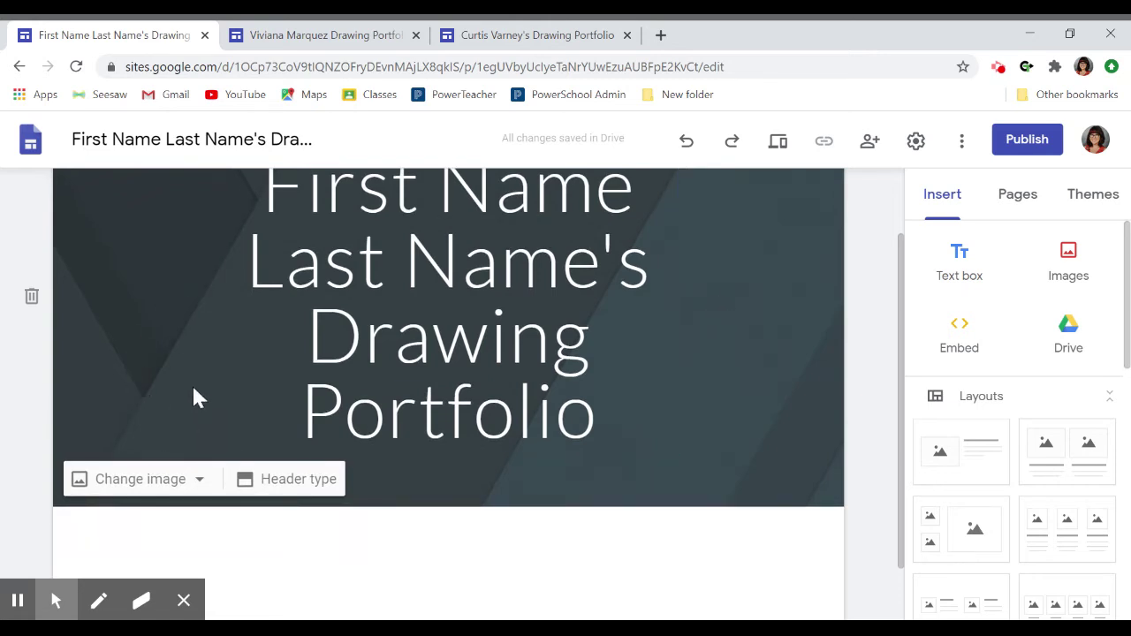
scroll(188, 373, "up", 1)
scroll(188, 373, "down", 1)
Step: Try the Banner, Cover and Title only header types and set the page header to Large banner
left_click(272, 493)
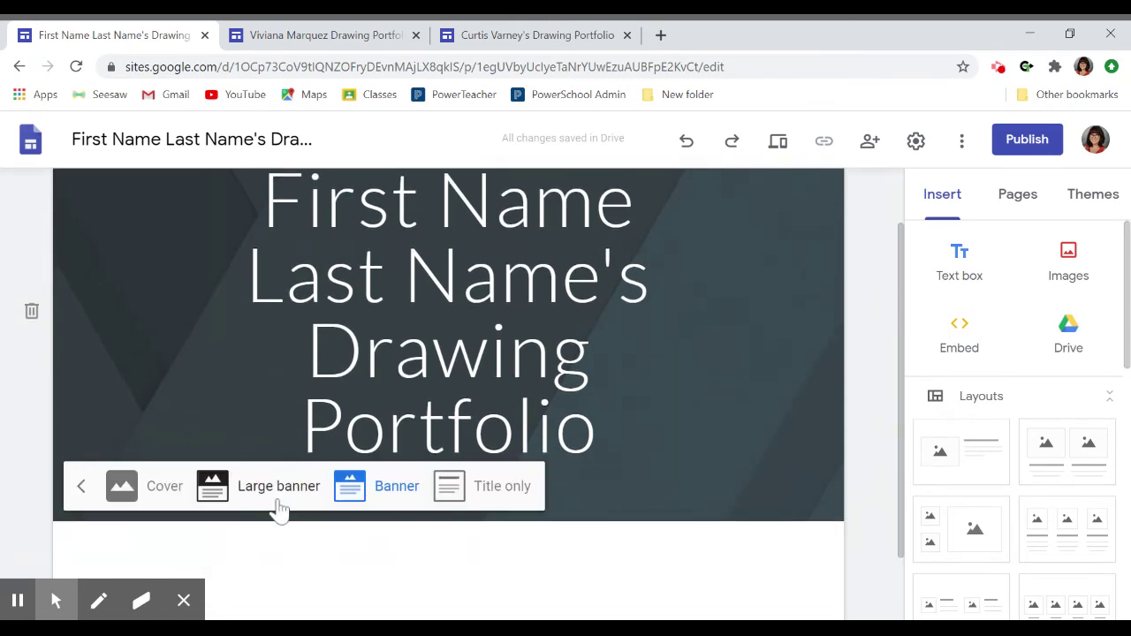
left_click(380, 492)
left_click(135, 501)
left_click(255, 522)
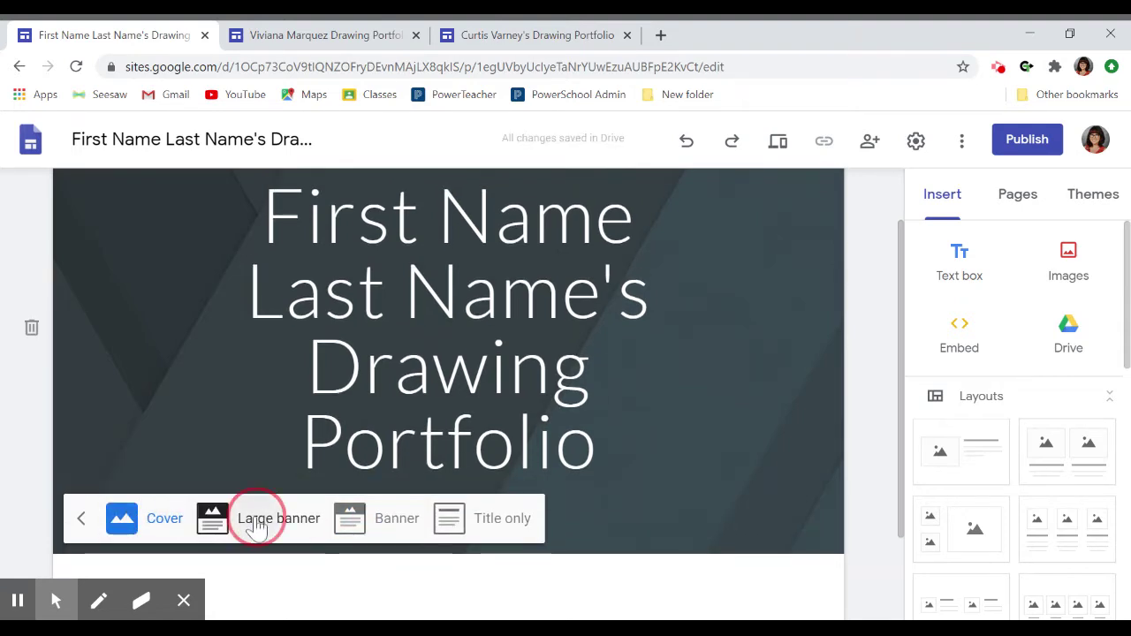
left_click(371, 530)
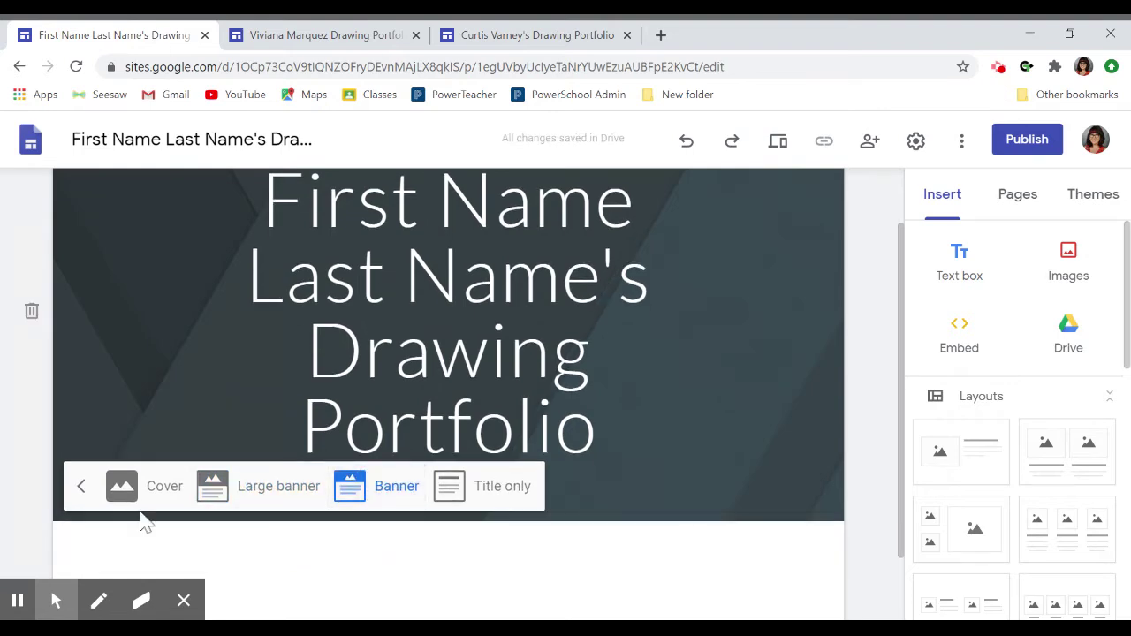
left_click(458, 487)
left_click(124, 405)
left_click(275, 587)
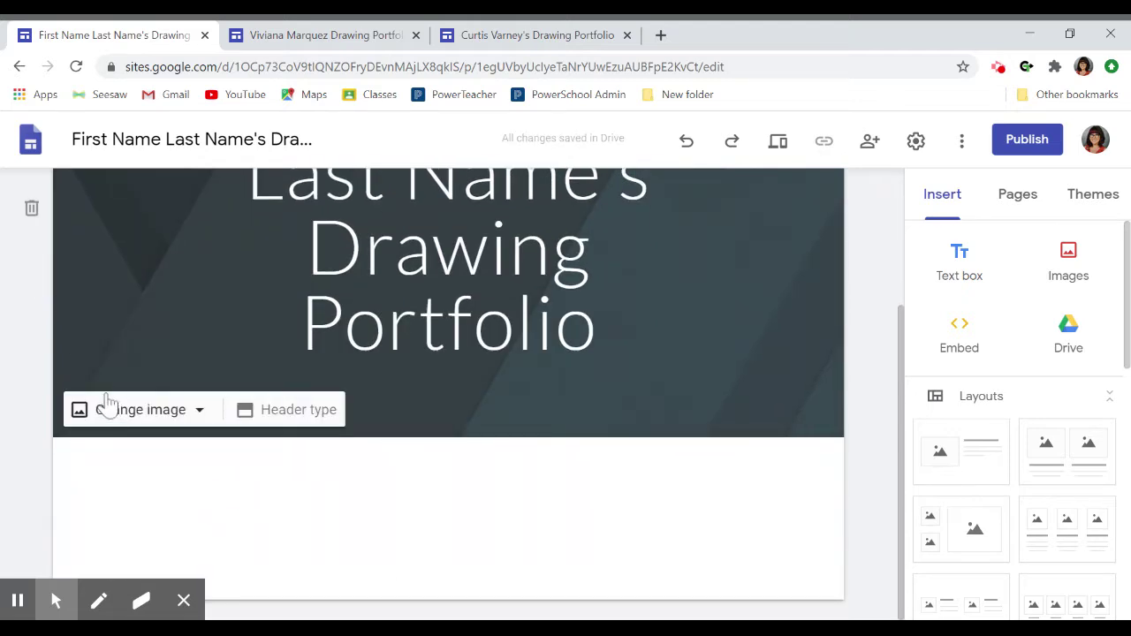
Step: Replace the page header's background with the gallery's mirrored polygon pattern in purple, pink, blue and lime green
left_click(159, 418)
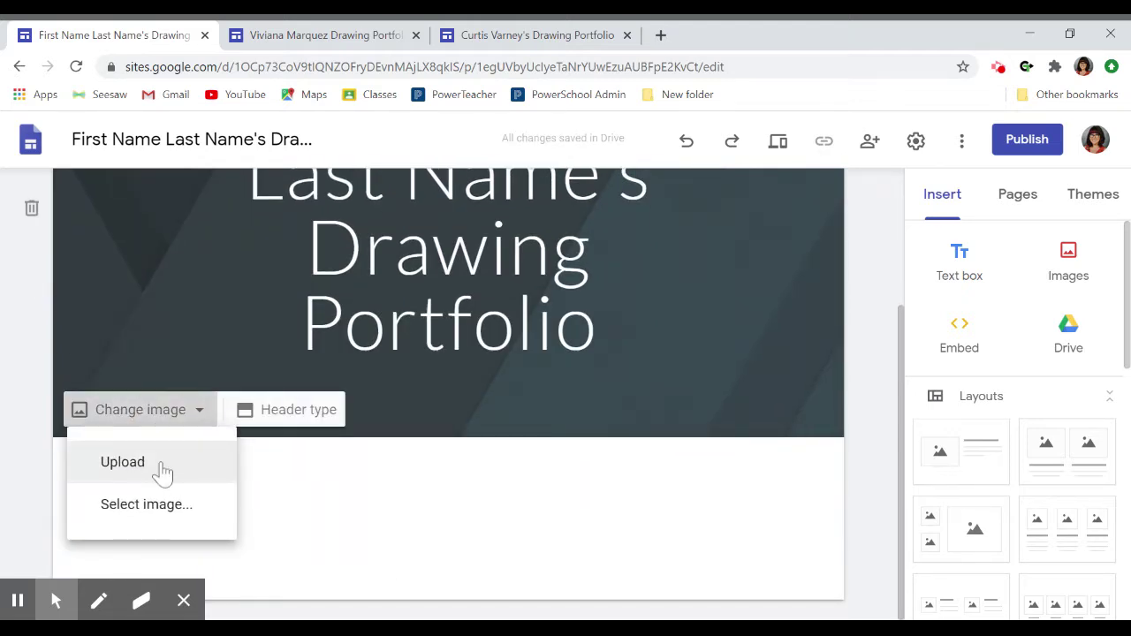
left_click(160, 514)
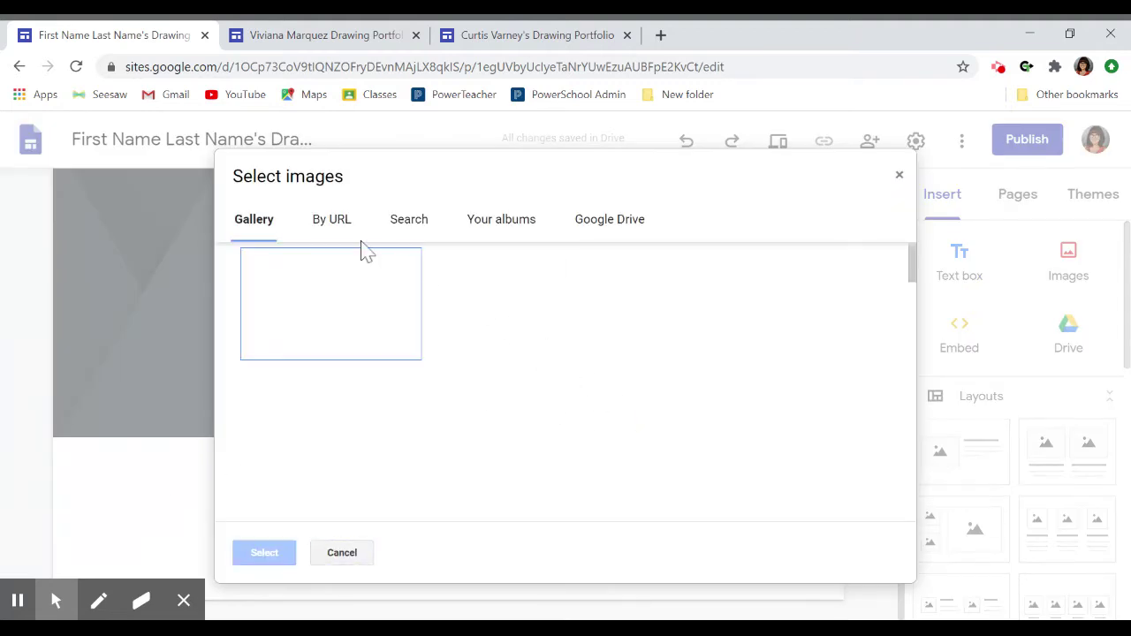
scroll(467, 386, "down", 2)
scroll(467, 387, "up", 2)
scroll(467, 386, "down", 4)
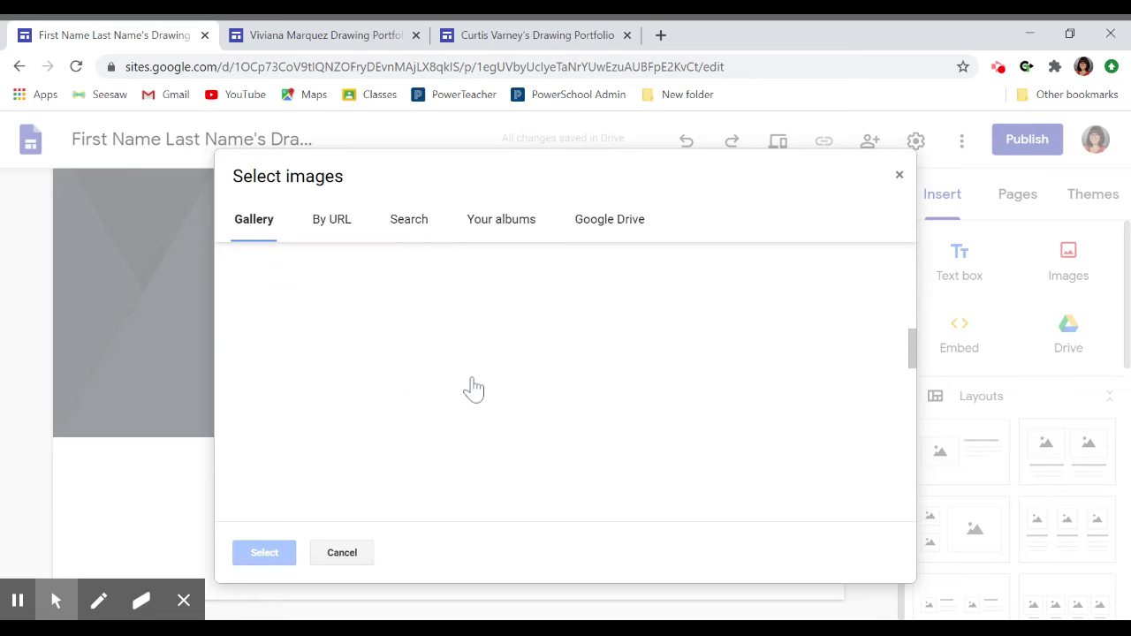
scroll(474, 389, "up", 5)
left_click(519, 316)
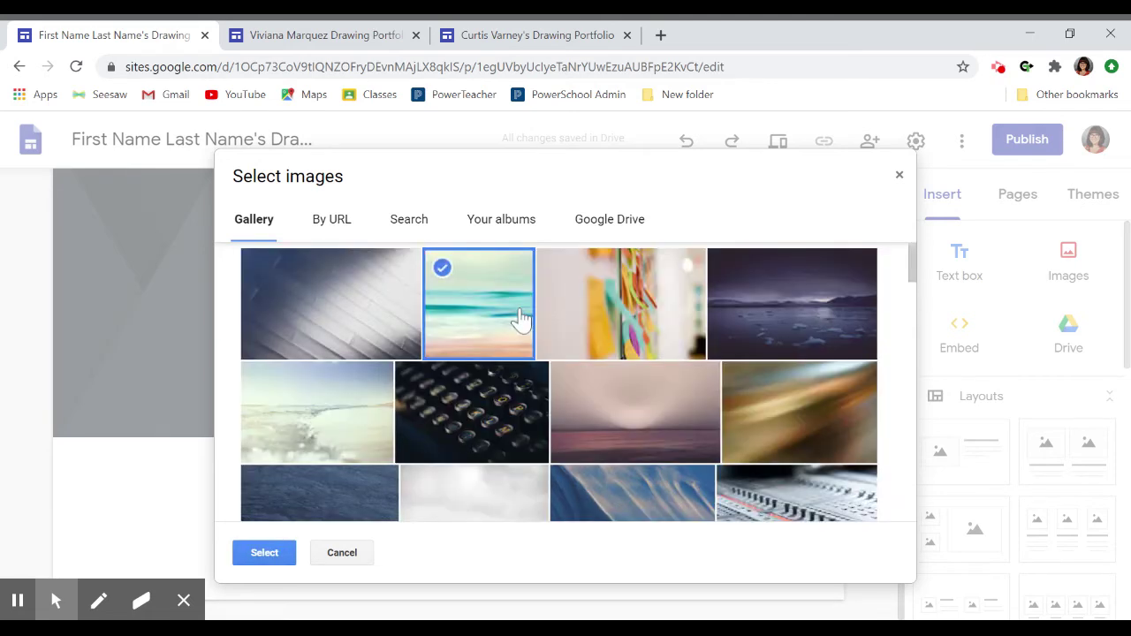
scroll(520, 316, "down", 8)
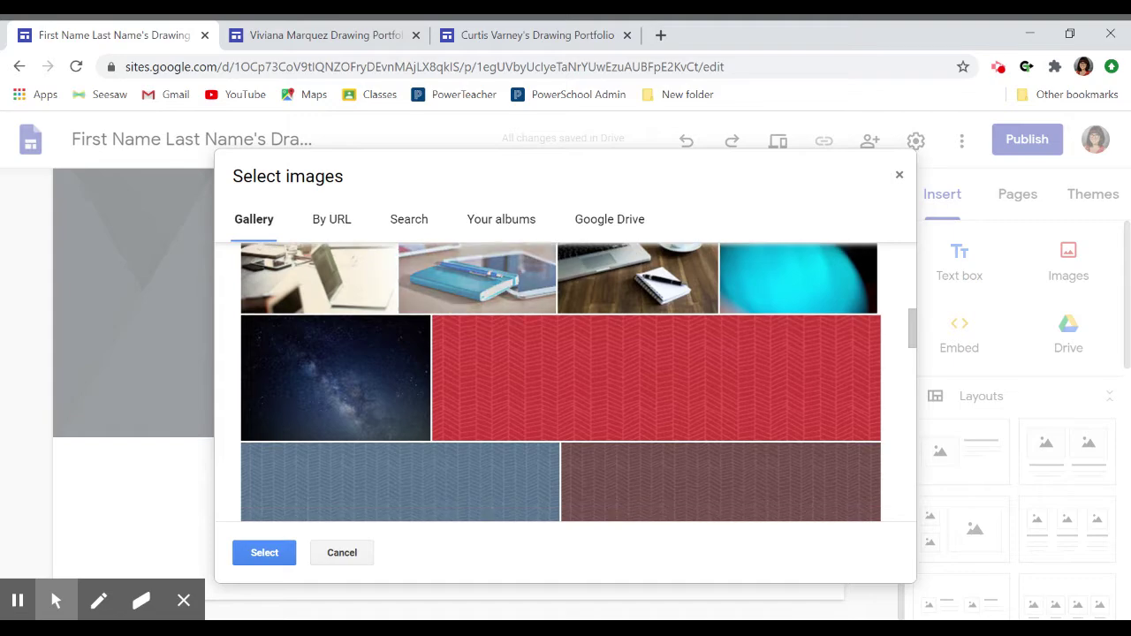
scroll(520, 316, "down", 10)
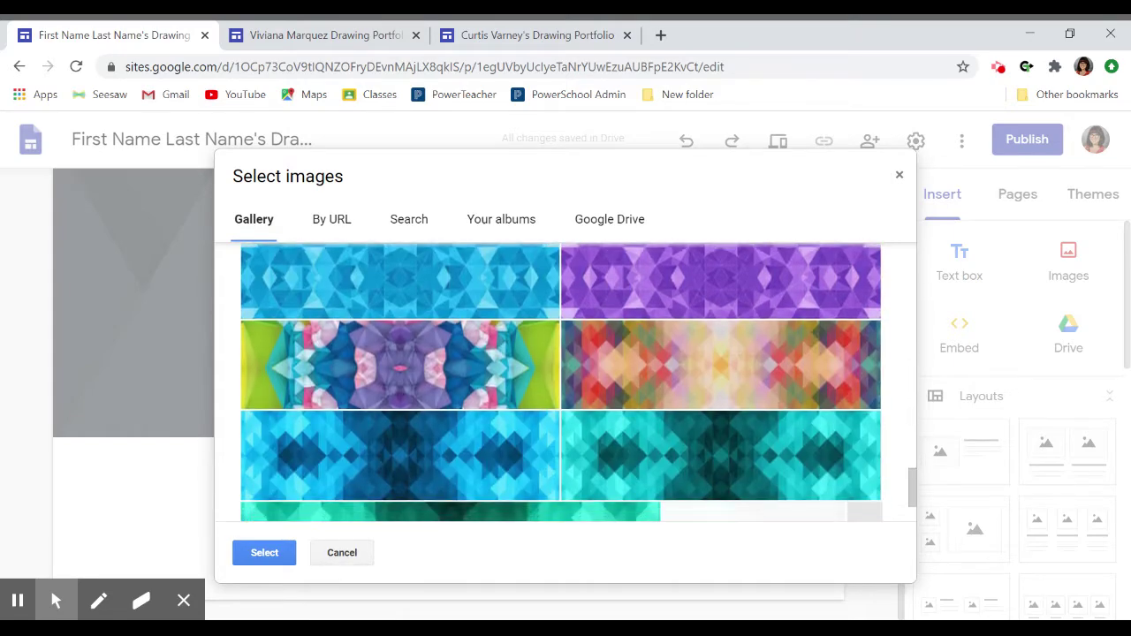
left_click(416, 346)
left_click(264, 557)
scroll(467, 464, "up", 2)
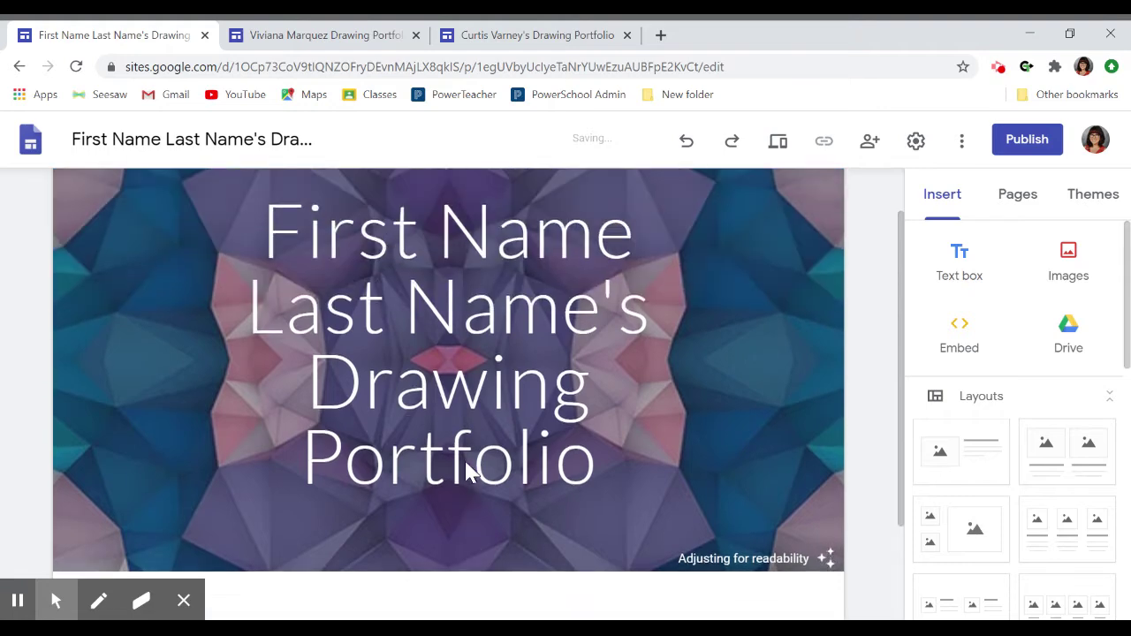
scroll(466, 464, "down", 2)
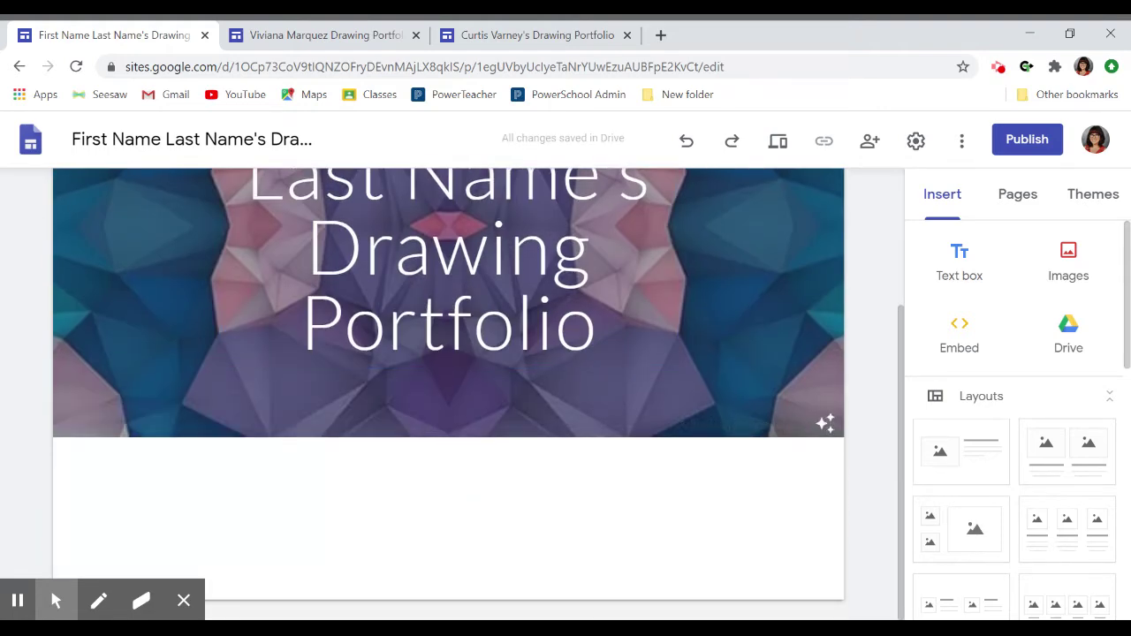
left_click(456, 395)
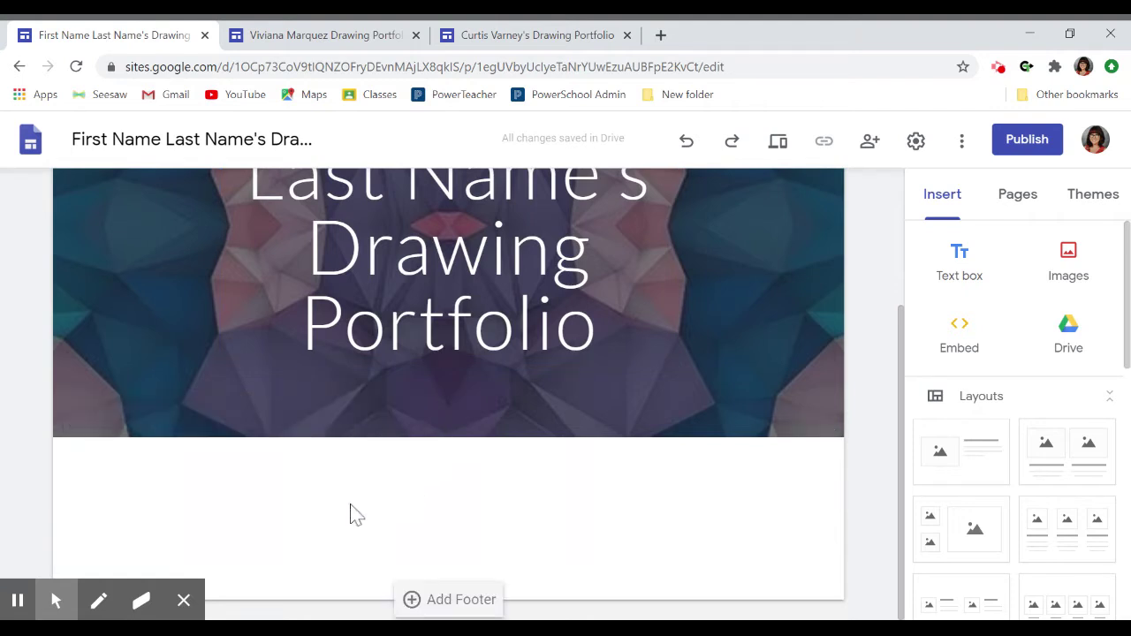
Step: Insert a text box below the header containing "Paragraph about yourself 3-5 sentences."
double_click(350, 514)
scroll(642, 536, "up", 1)
scroll(642, 535, "down", 1)
left_click(947, 203)
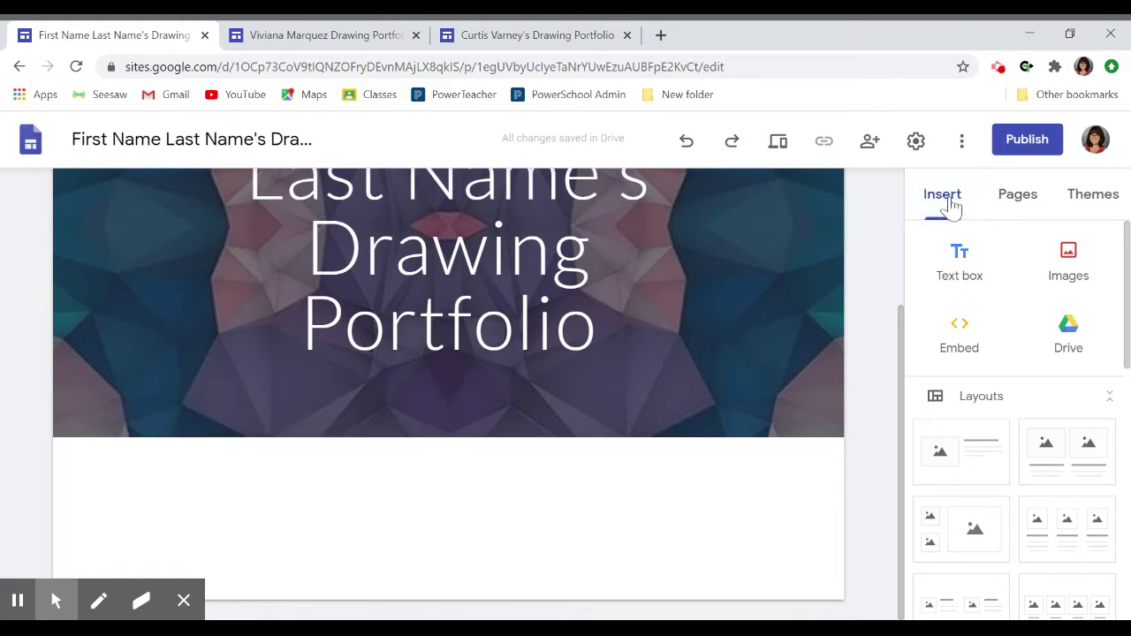
left_click(960, 259)
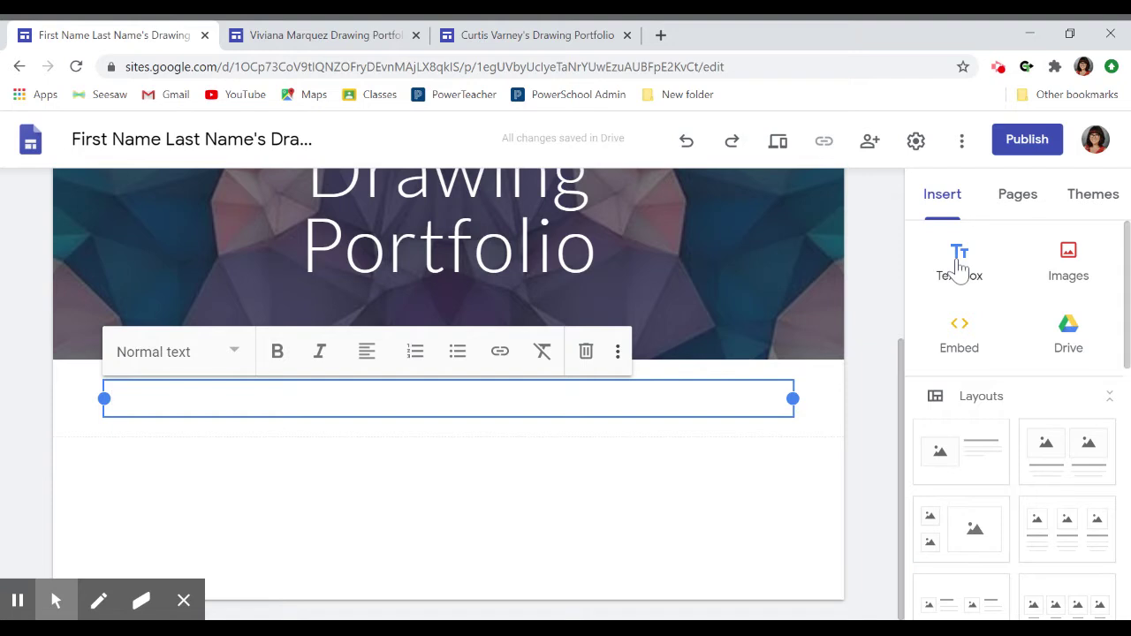
left_click(228, 403)
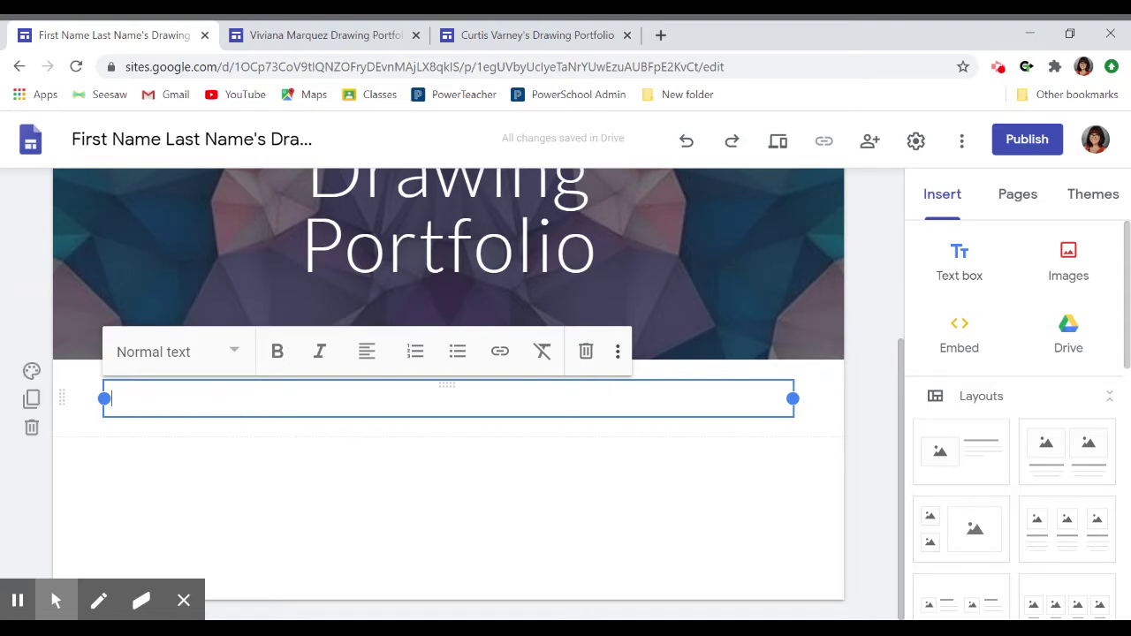
type("Paragra")
type("raph about your")
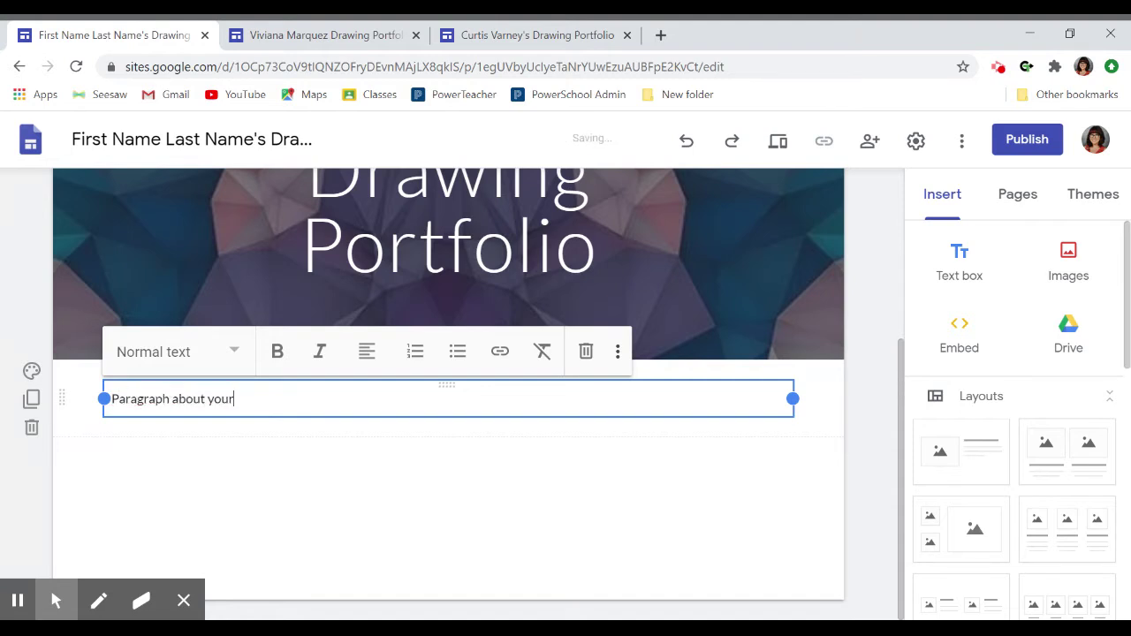
type("self 3-5 sentences.")
left_click(361, 518)
Step: Examine the home page from its header title down to the introductory paragraph text box
scroll(530, 500, "up", 3)
scroll(530, 499, "up", 1)
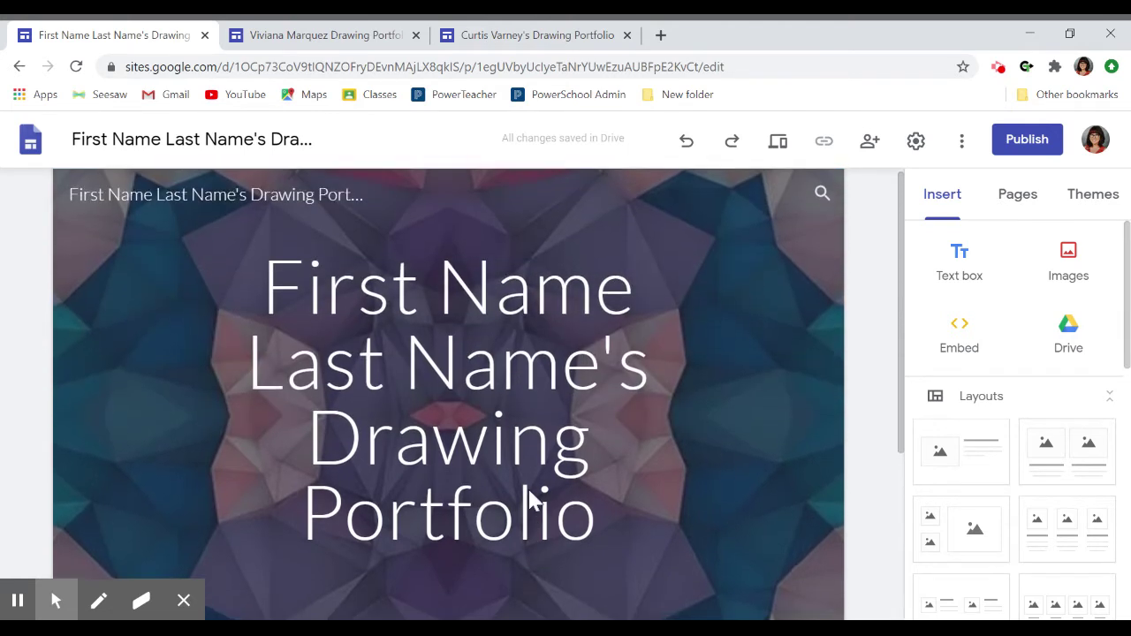
scroll(530, 499, "down", 3)
scroll(530, 500, "up", 3)
scroll(530, 499, "down", 1)
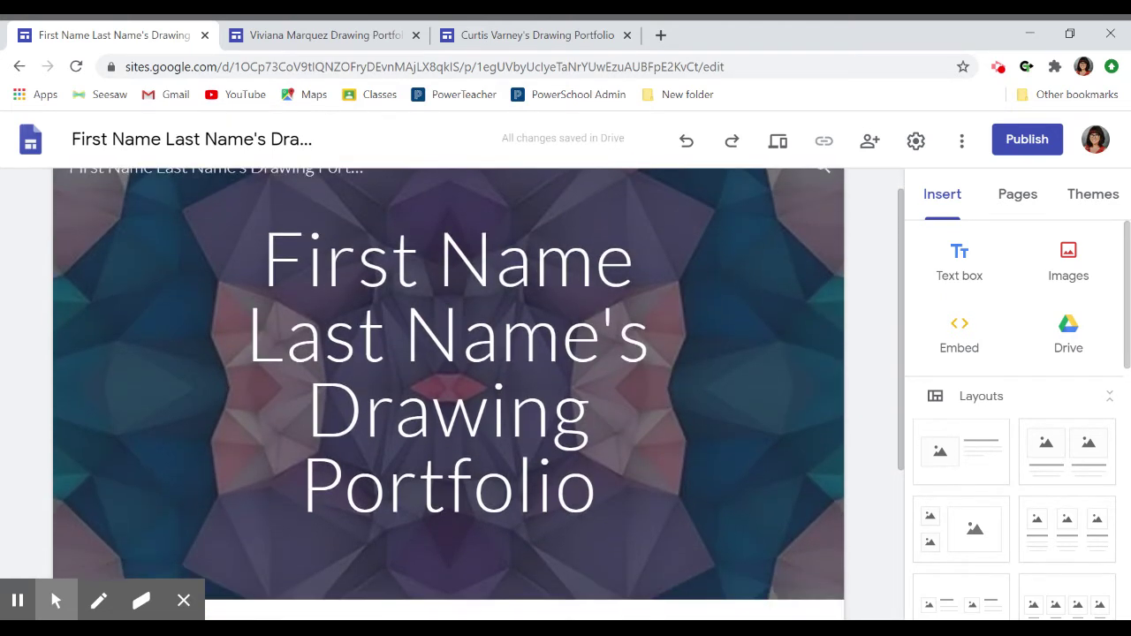
left_click(598, 459)
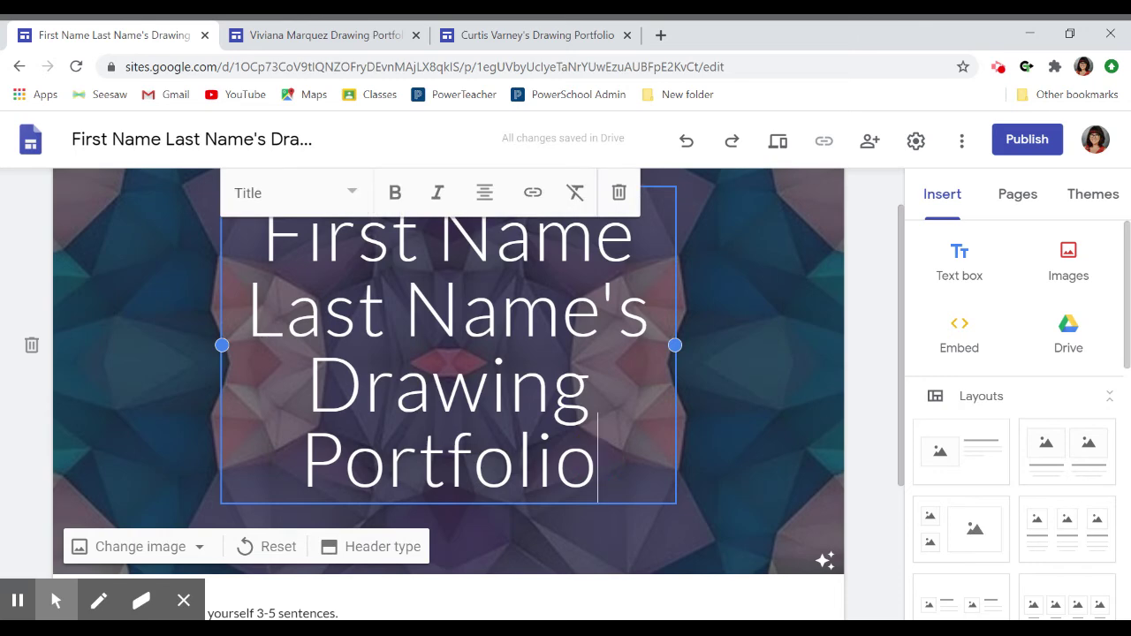
scroll(449, 371, "down", 3)
left_click(338, 398)
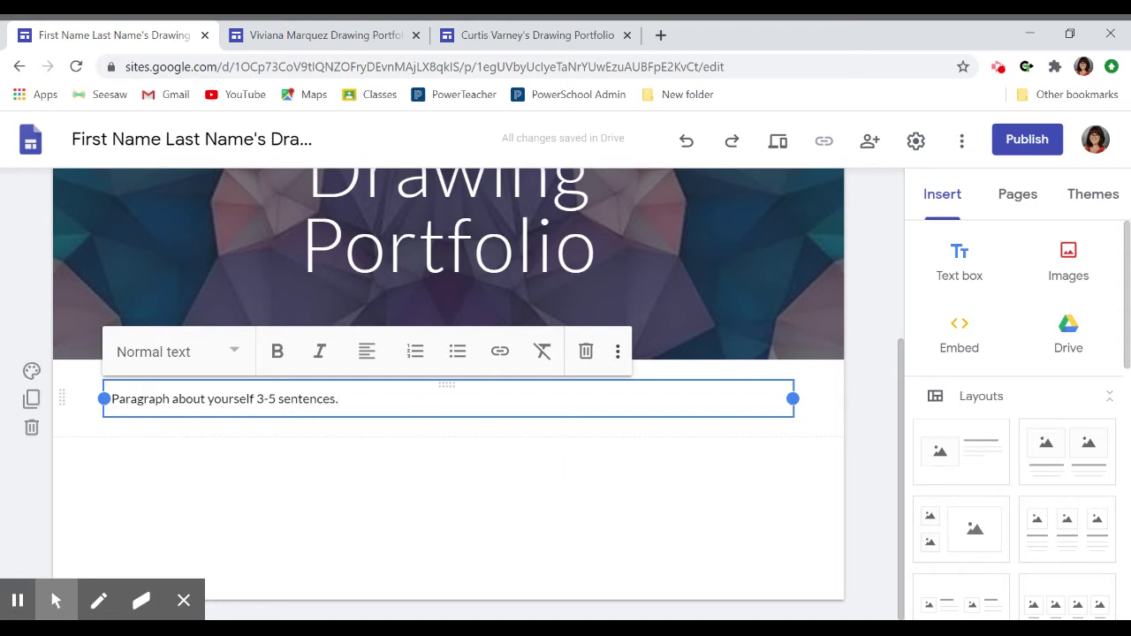
scroll(449, 380, "up", 3)
scroll(449, 380, "down", 2)
scroll(449, 380, "up", 3)
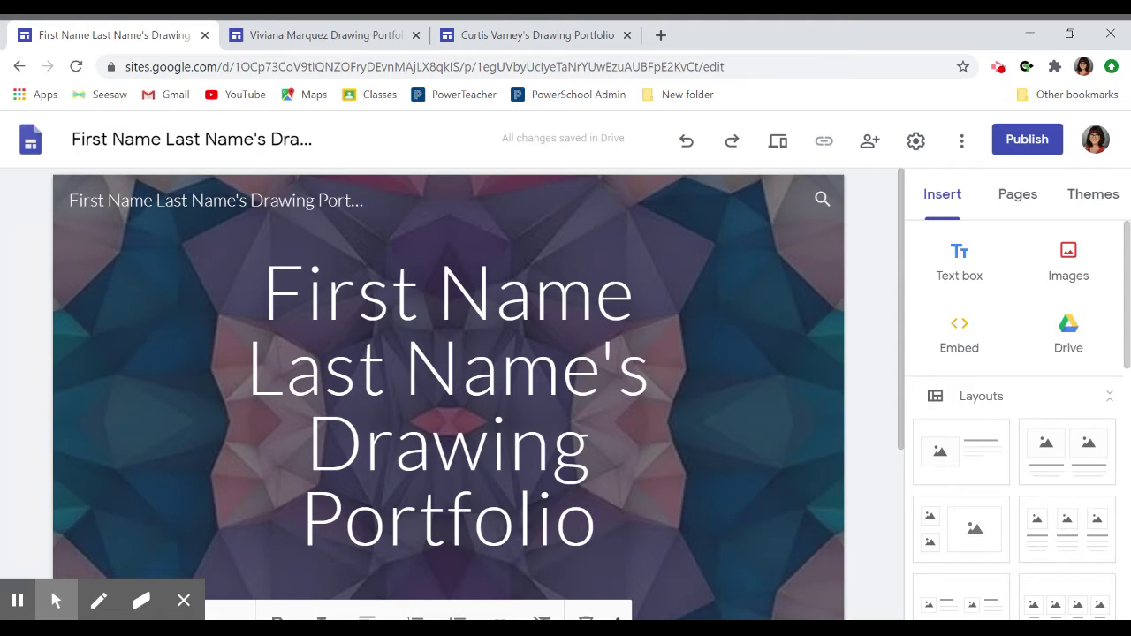
scroll(449, 393, "down", 2)
scroll(450, 393, "up", 2)
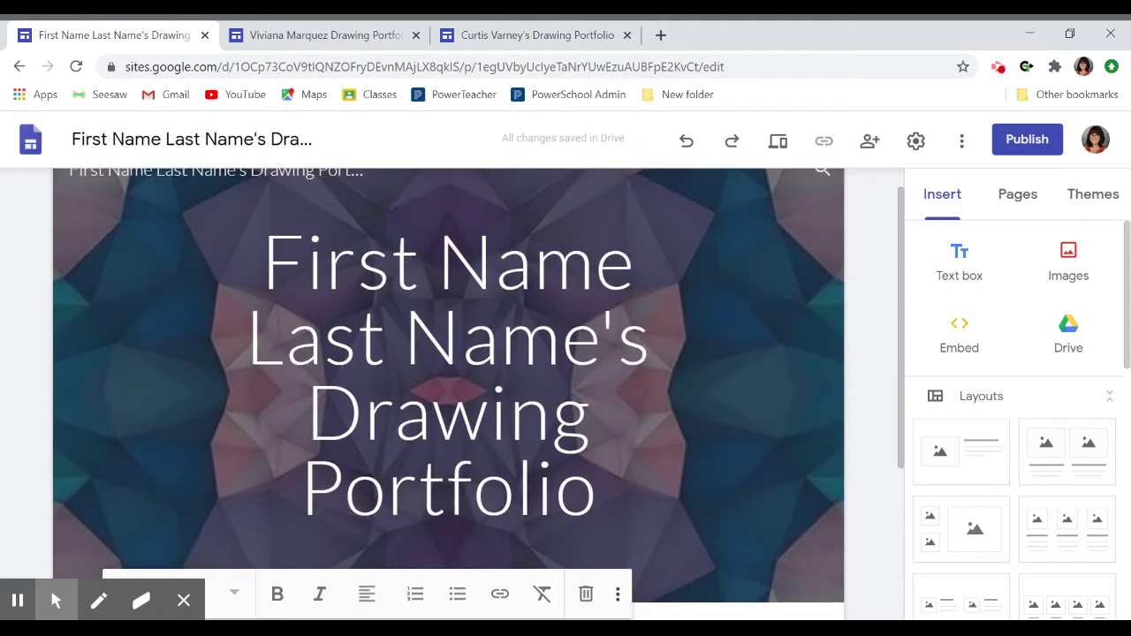
scroll(449, 393, "down", 2)
scroll(449, 393, "up", 2)
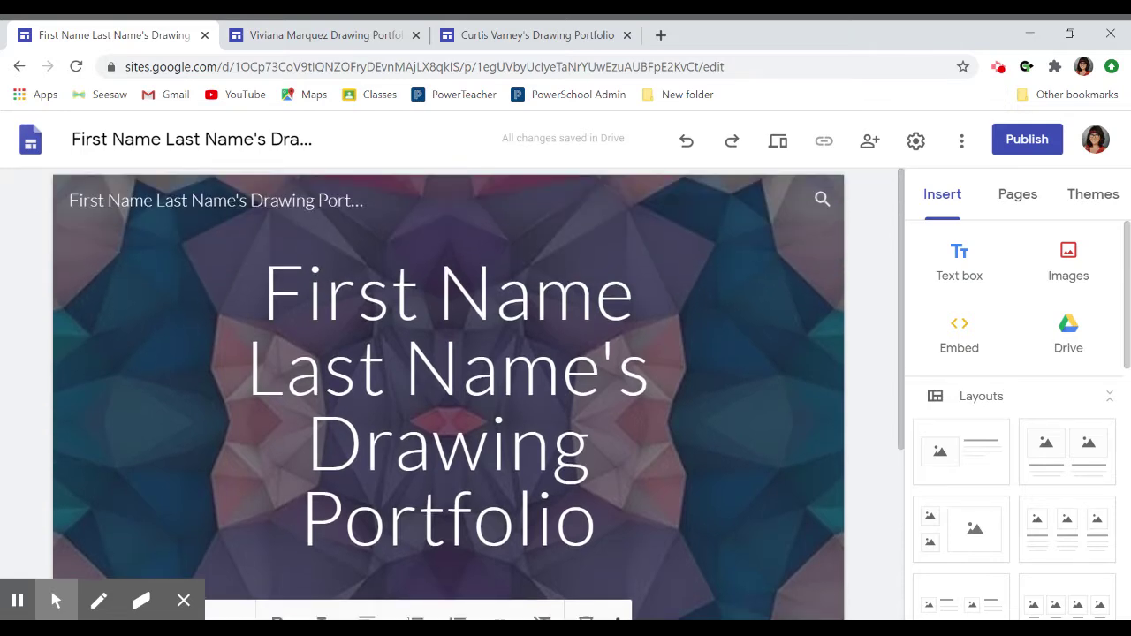
Step: Add a new site page named "Portfolio Semester 1"
left_click(1018, 199)
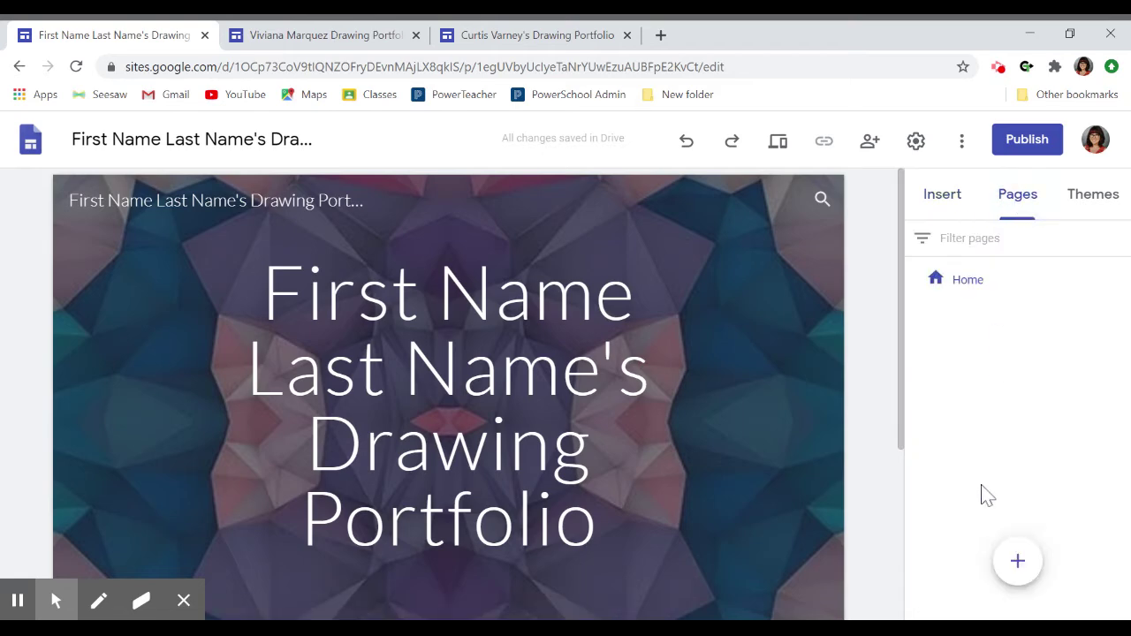
left_click(1017, 562)
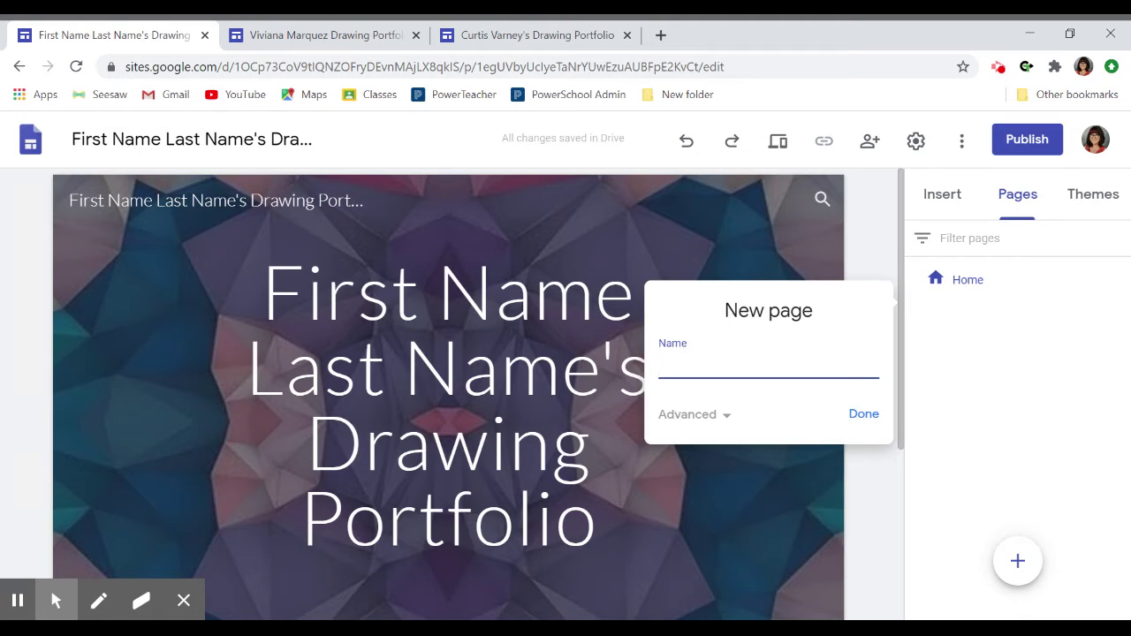
type("ortfolio Semester 1")
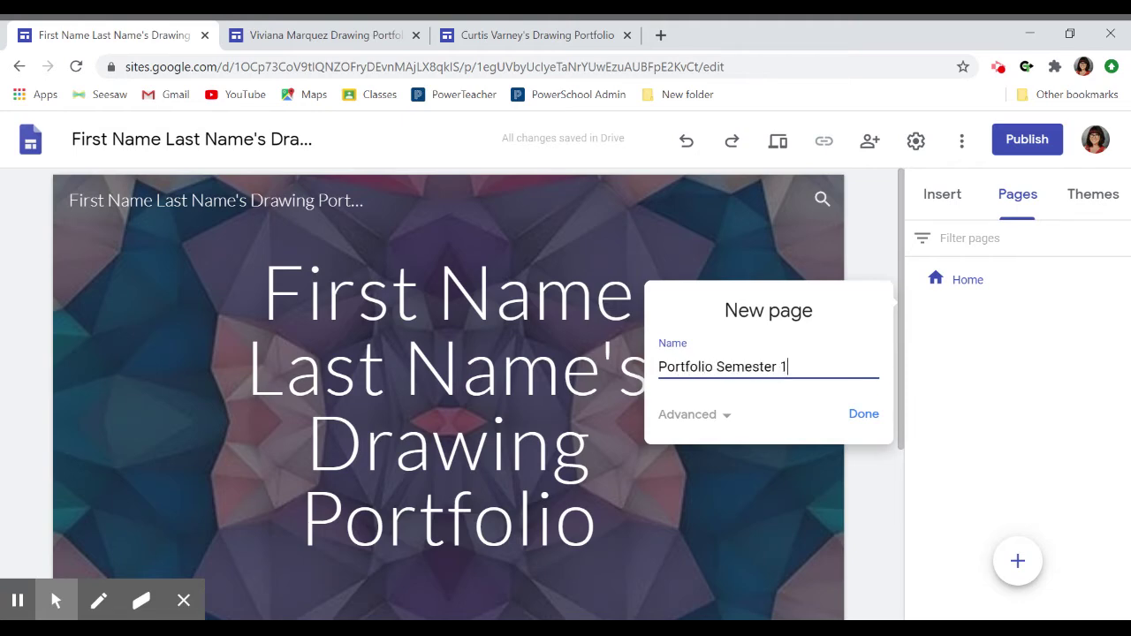
left_click(865, 415)
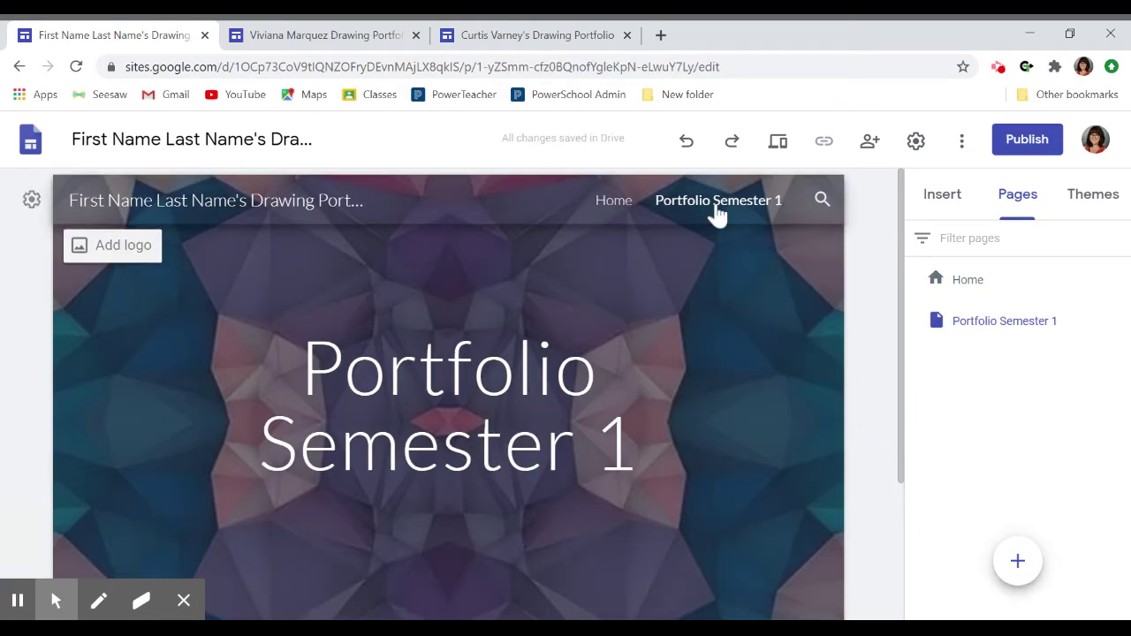
Step: Compare the Home page with the Portfolio Semester 1 page by visiting each through the site navigation
left_click(619, 205)
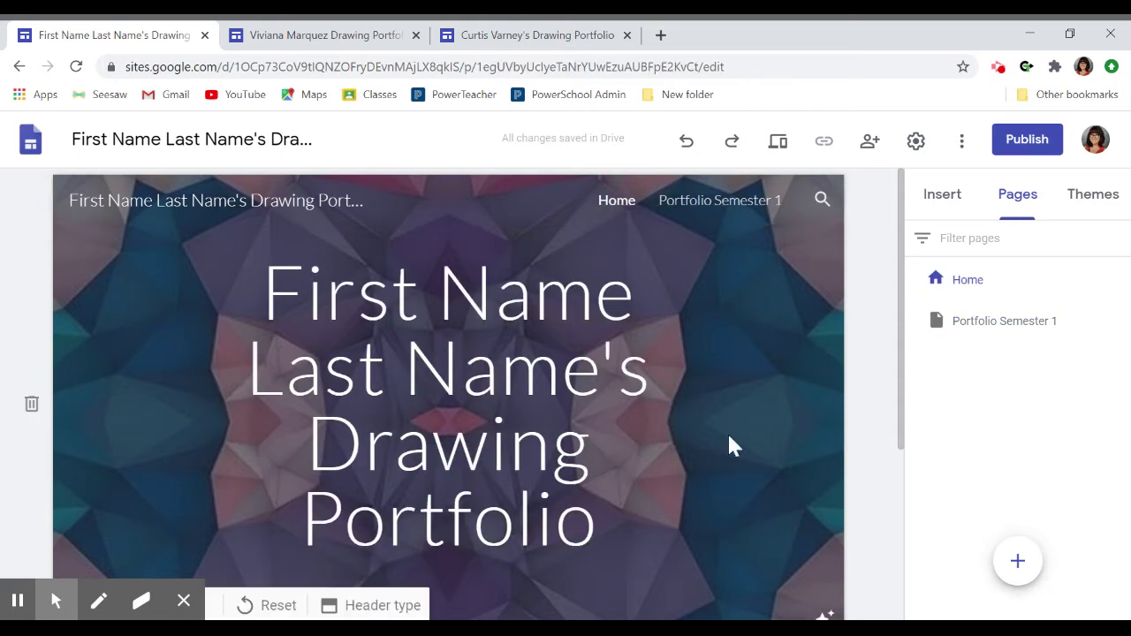
scroll(729, 446, "down", 4)
scroll(729, 447, "up", 4)
scroll(729, 446, "up", 1)
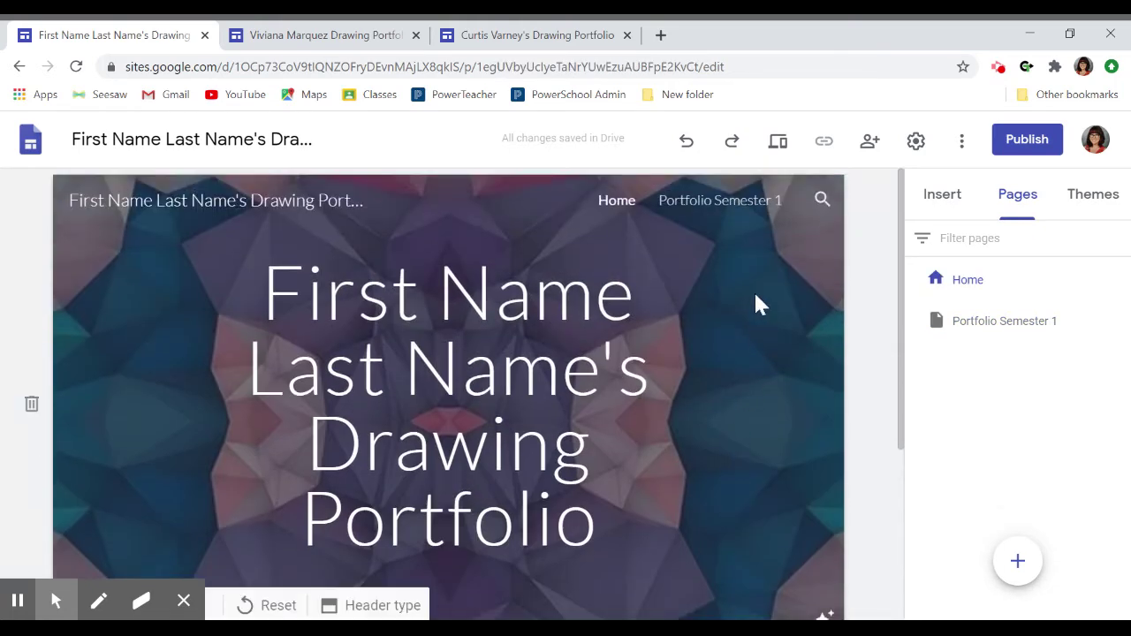
left_click(734, 203)
scroll(720, 473, "down", 2)
scroll(720, 473, "up", 2)
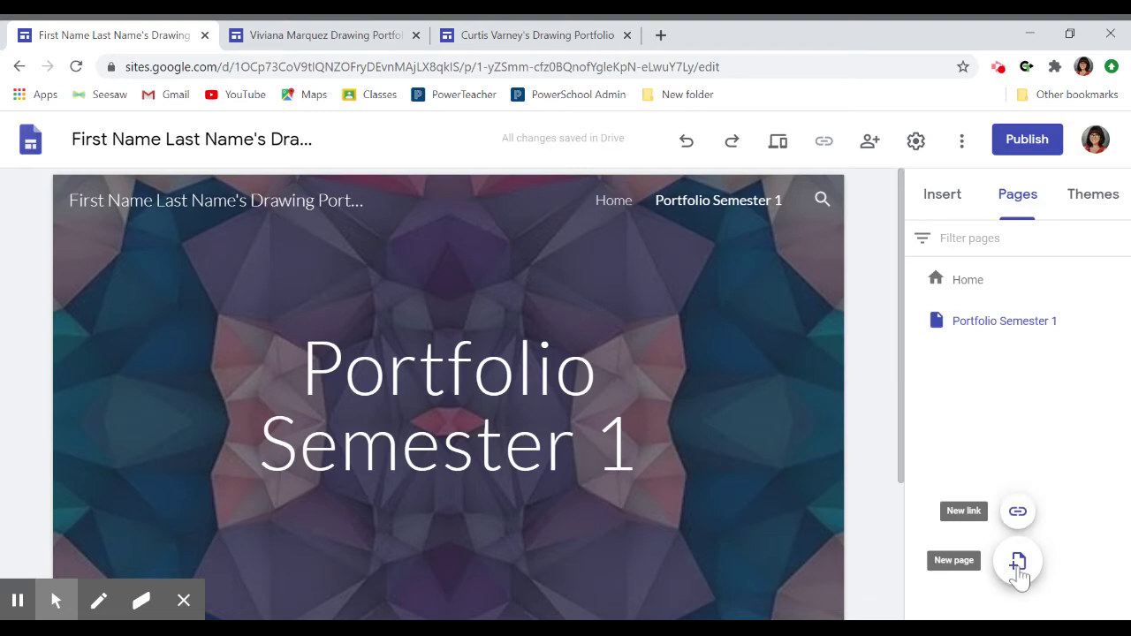
Step: Add another site page named "Portfolio Semester 2"
left_click(1018, 562)
type("Po")
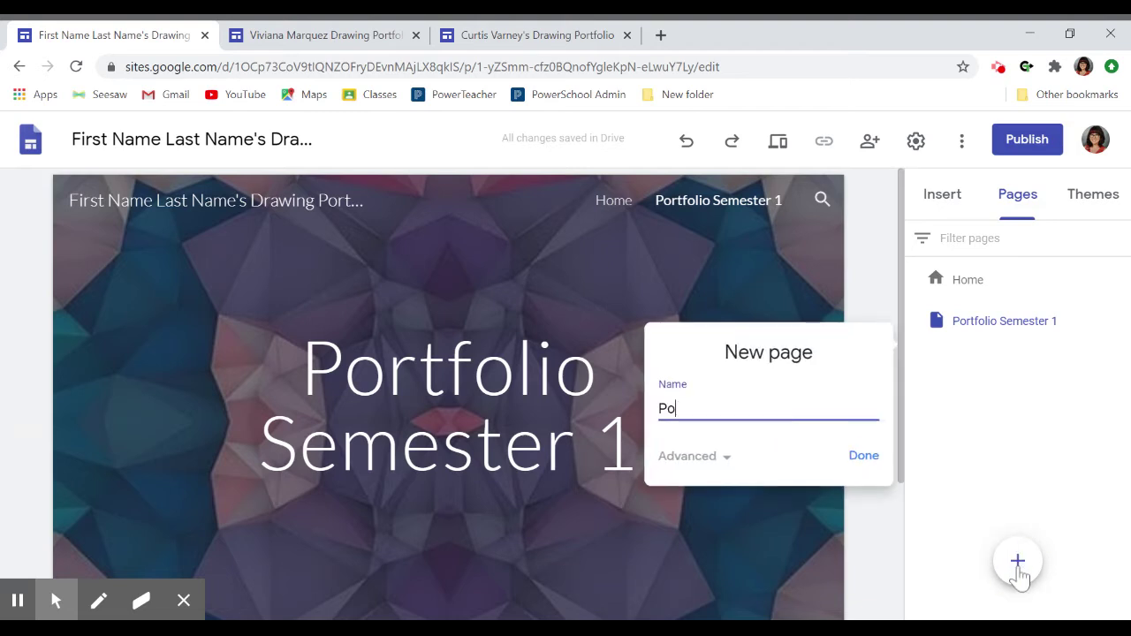
type("rtfolio Sme")
key("BackSpace")
key("BackSpace")
type("smeste")
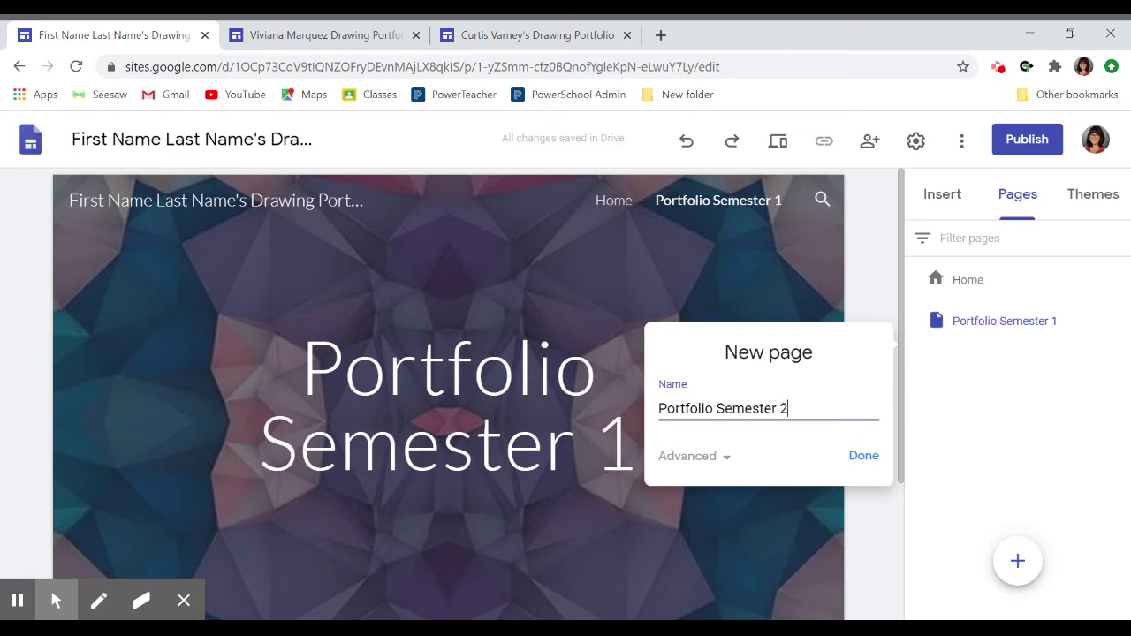
left_click(863, 462)
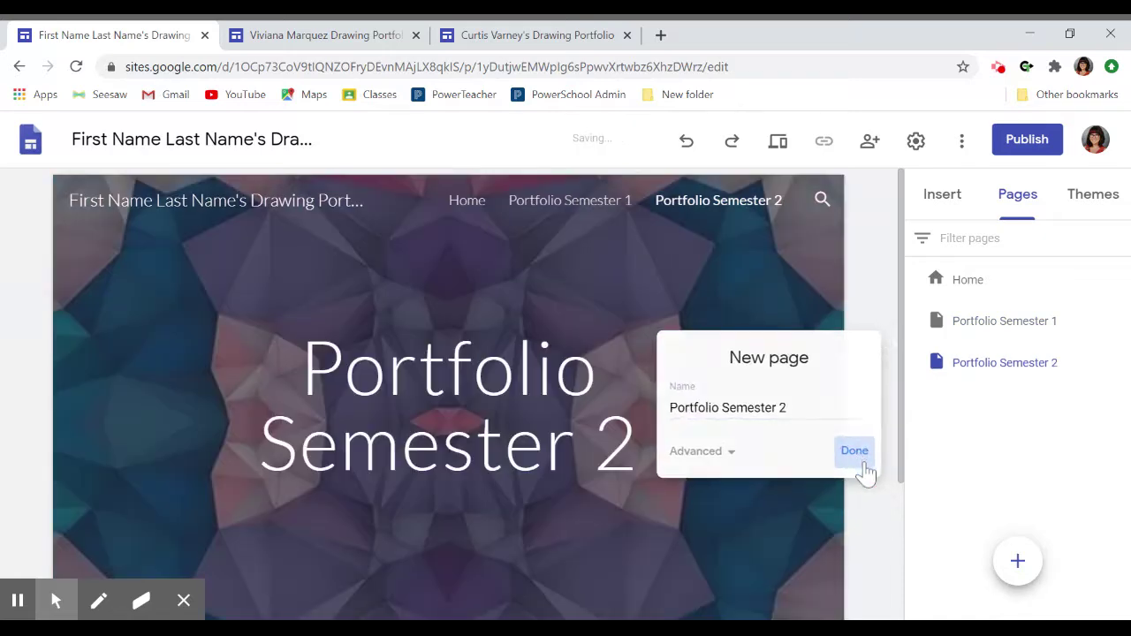
Step: Review the Portfolio Semester 1 and Home pages, finishing at the empty content area of Portfolio Semester 1
left_click(574, 206)
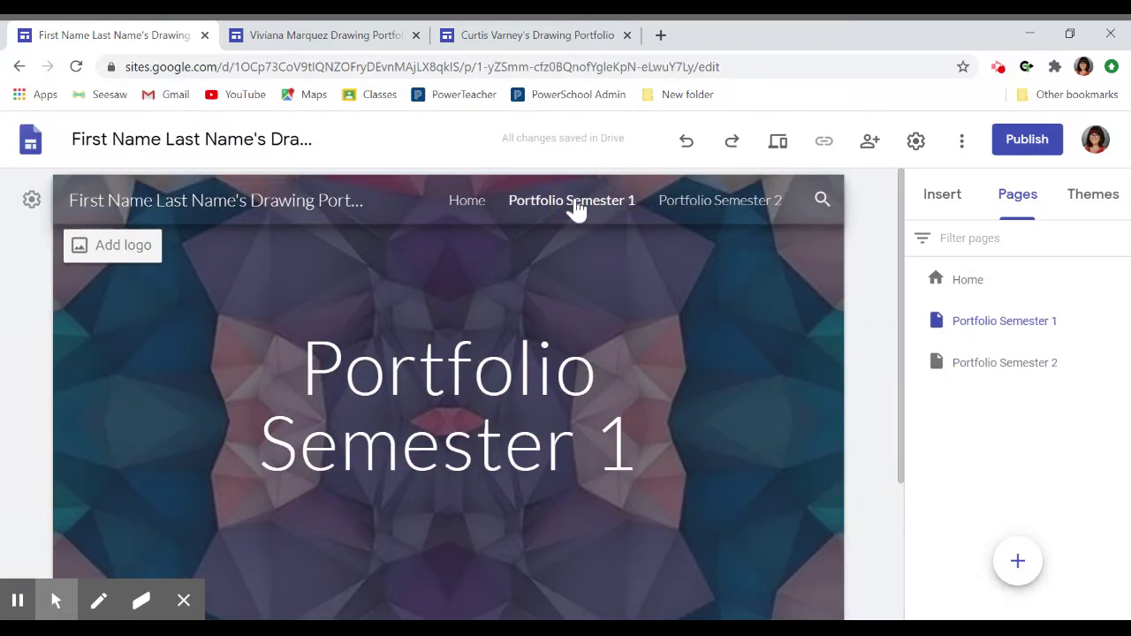
scroll(449, 398, "down", 3)
scroll(449, 398, "up", 3)
left_click(469, 201)
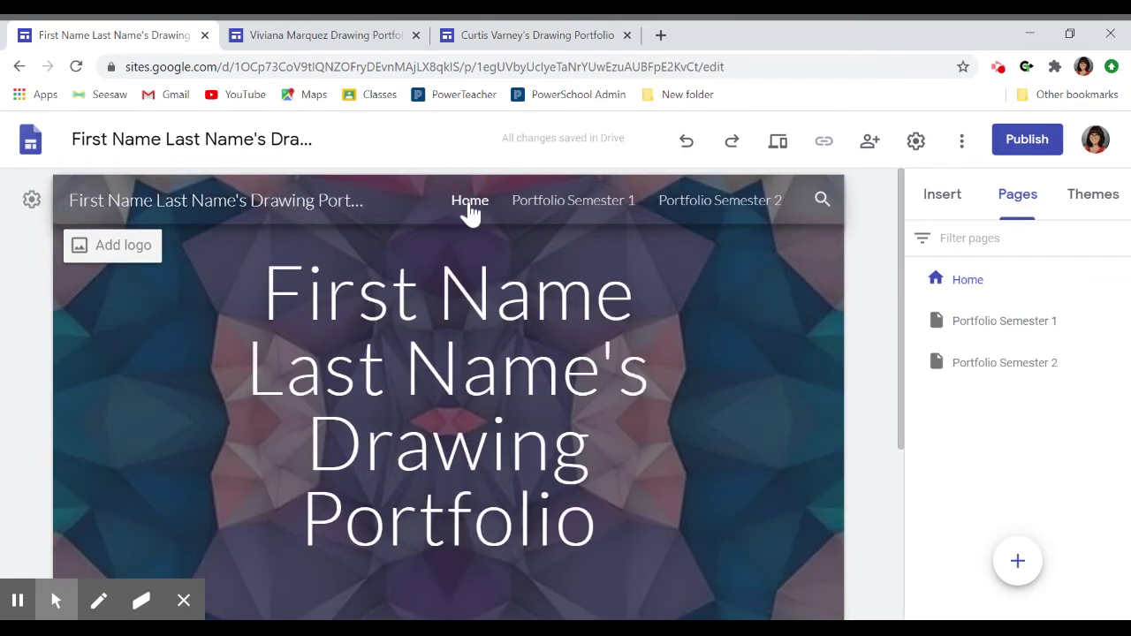
scroll(449, 398, "down", 3)
scroll(450, 397, "up", 3)
scroll(449, 398, "down", 3)
left_click(398, 426)
scroll(398, 426, "up", 3)
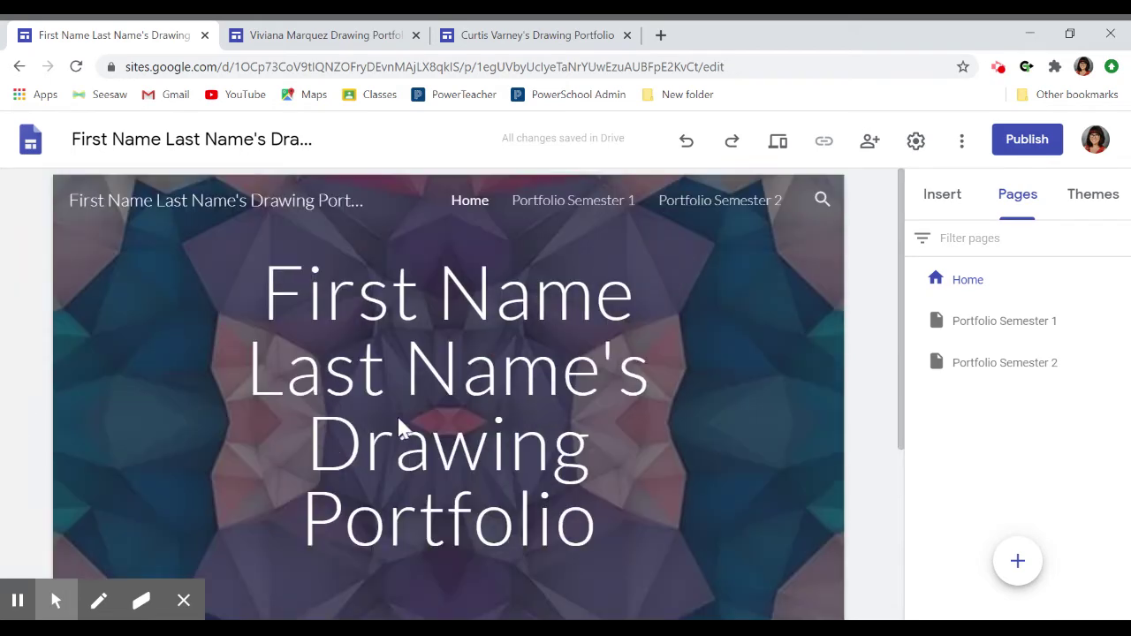
left_click(599, 205)
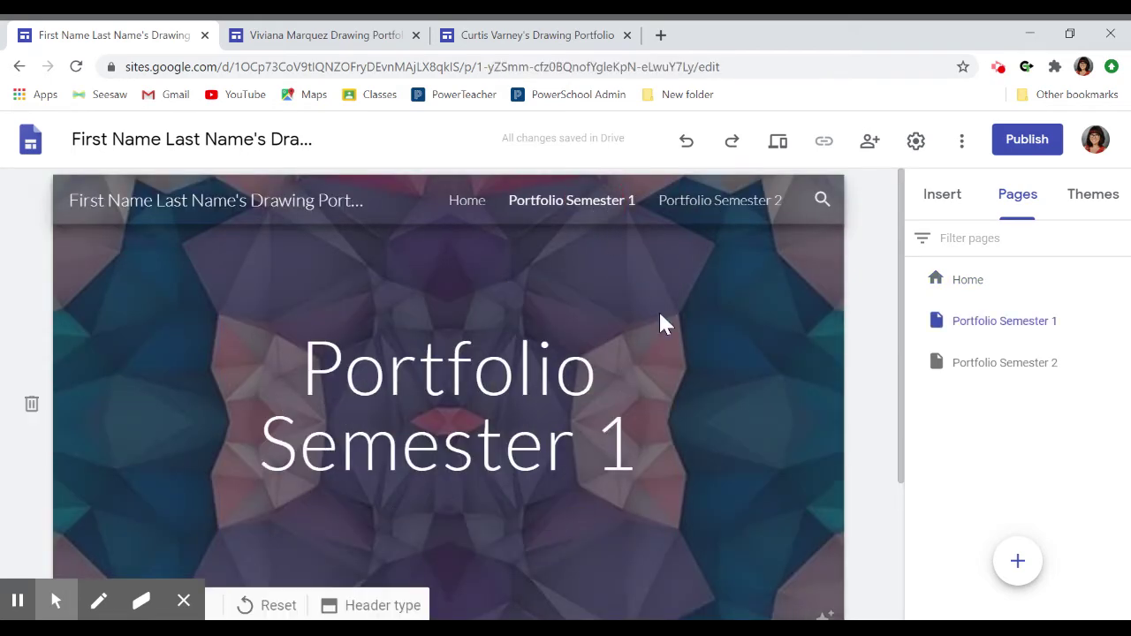
scroll(705, 361, "down", 2)
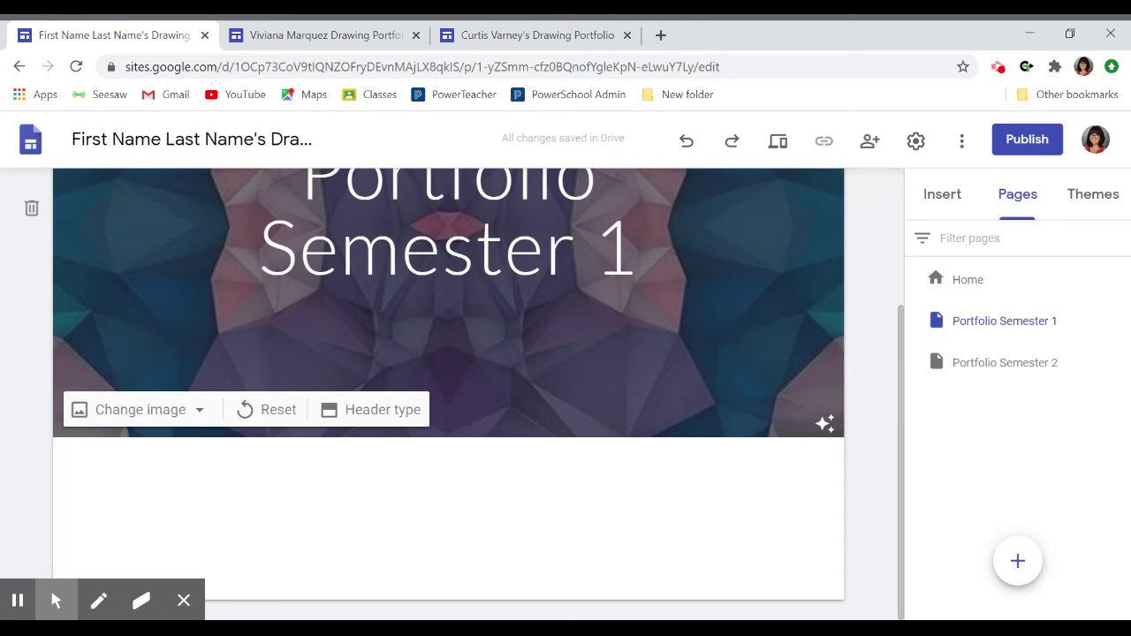
Step: Insert the layout with three images, each with a heading and text below, under the Portfolio Semester 1 header
scroll(869, 346, "up", 2)
scroll(869, 346, "down", 2)
scroll(869, 346, "up", 2)
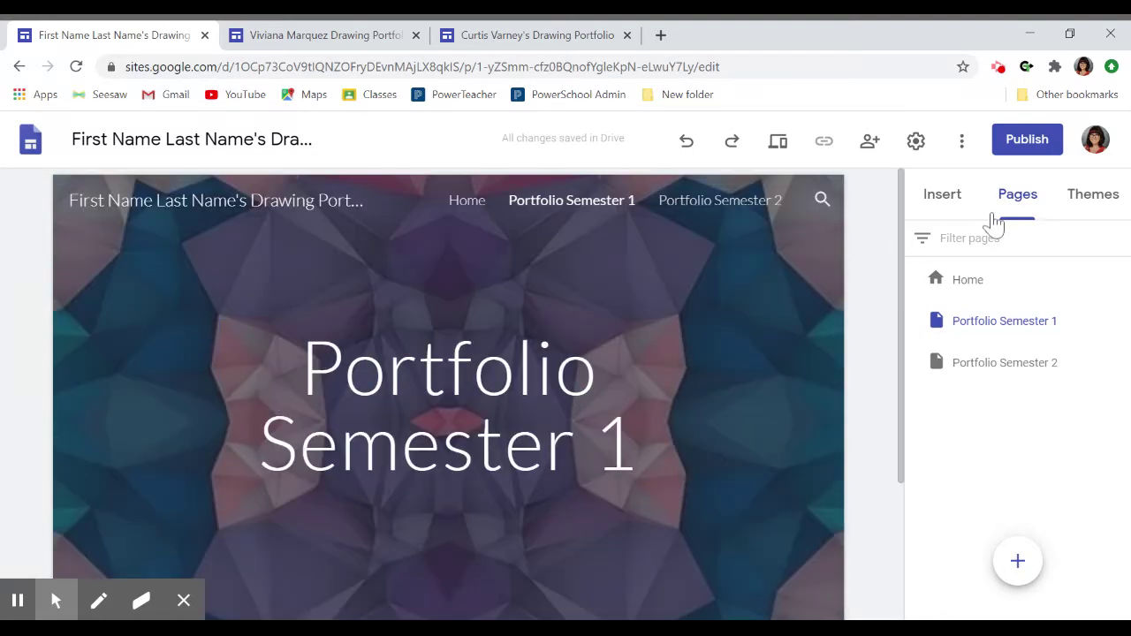
left_click(948, 202)
scroll(677, 464, "down", 2)
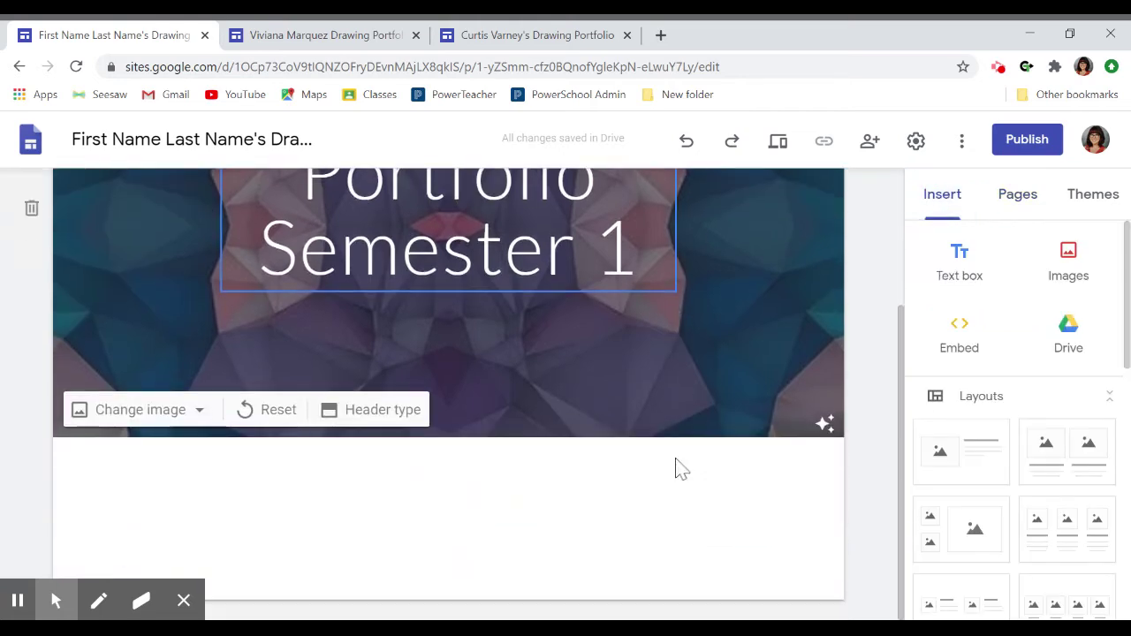
left_click(1069, 334)
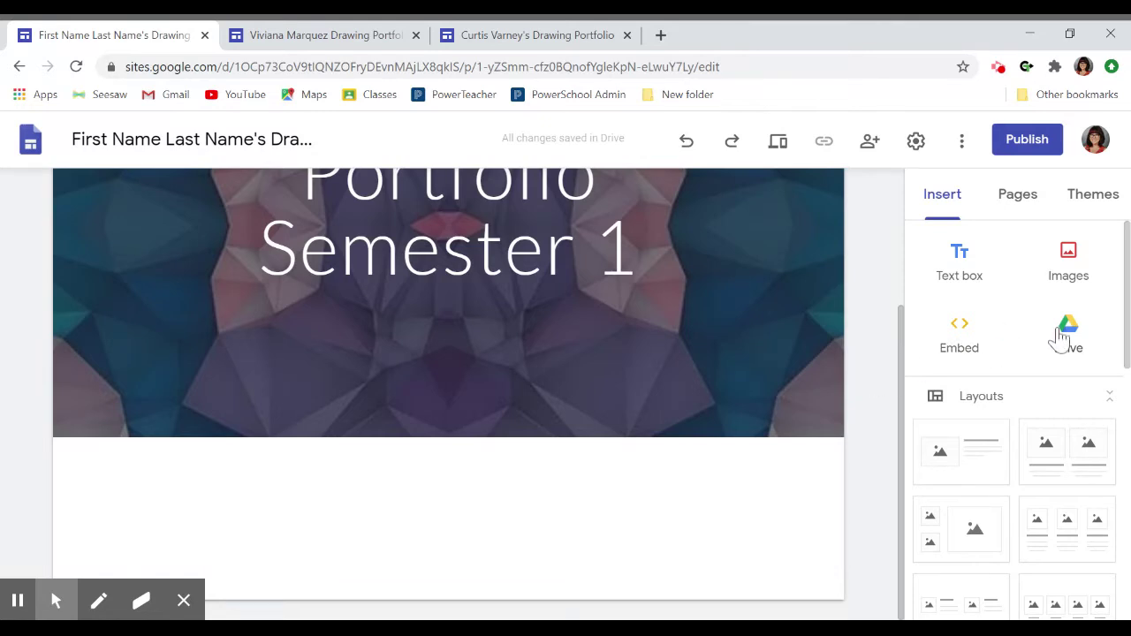
scroll(977, 462, "down", 3)
scroll(977, 463, "up", 2)
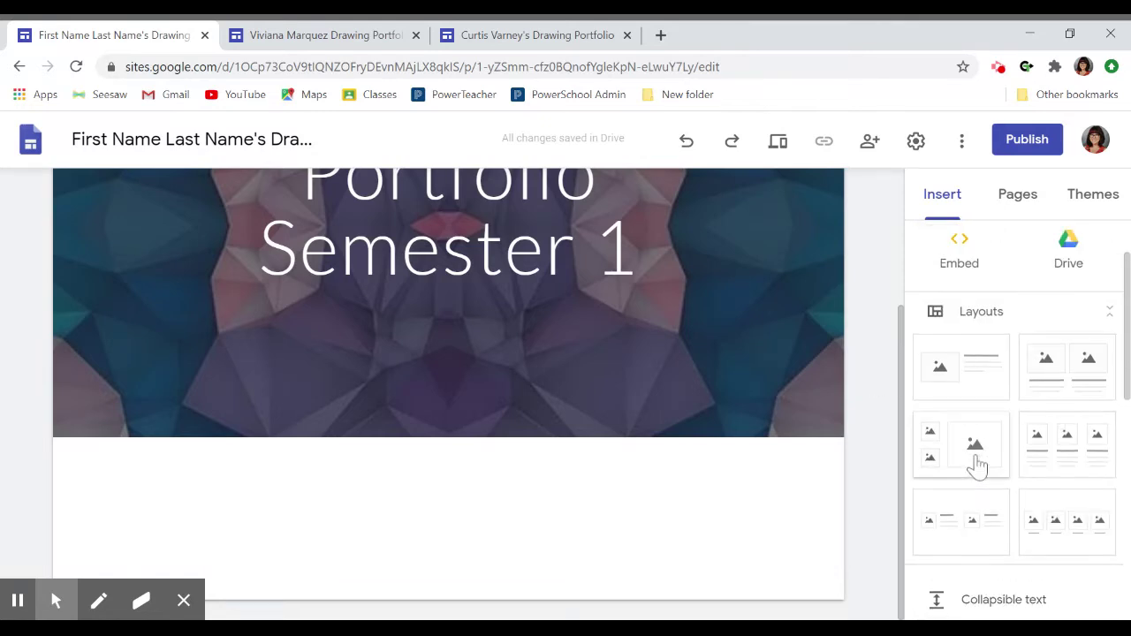
left_click(1063, 437)
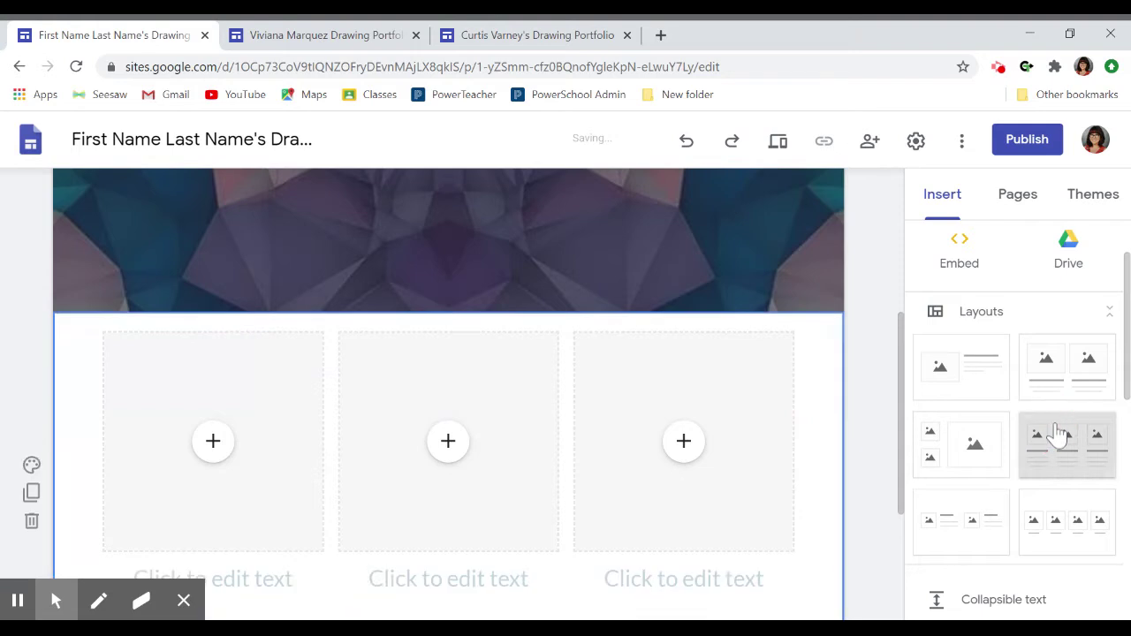
Step: Look at the image source options for the first placeholder of the three-image layout, and close them without choosing one
scroll(721, 412, "down", 2)
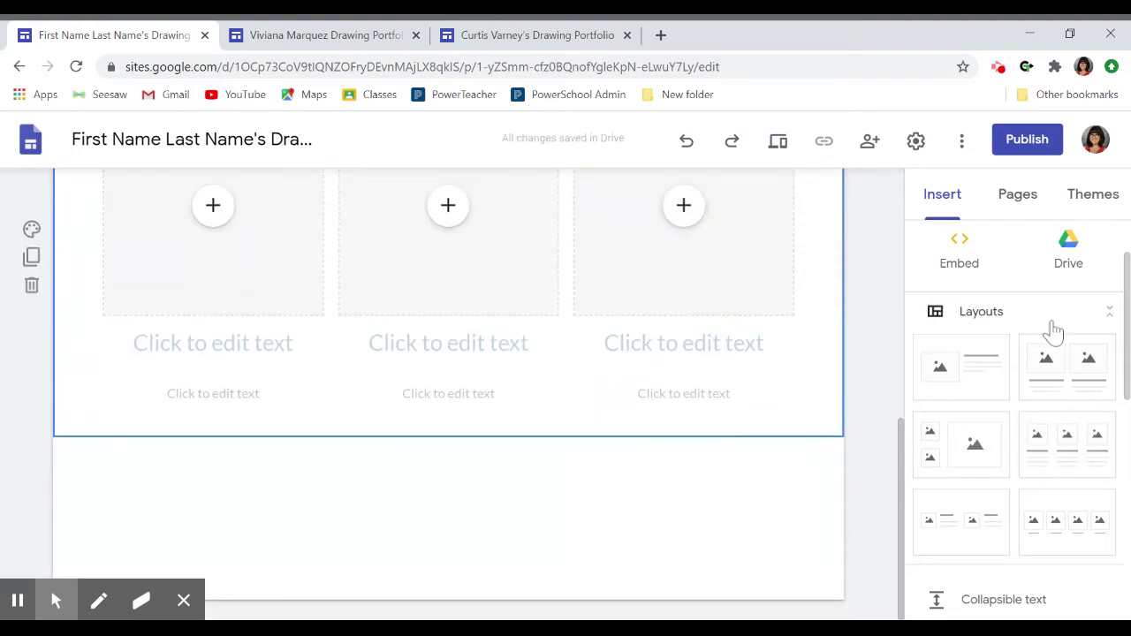
scroll(1051, 328, "up", 1)
scroll(681, 447, "up", 3)
scroll(681, 446, "down", 2)
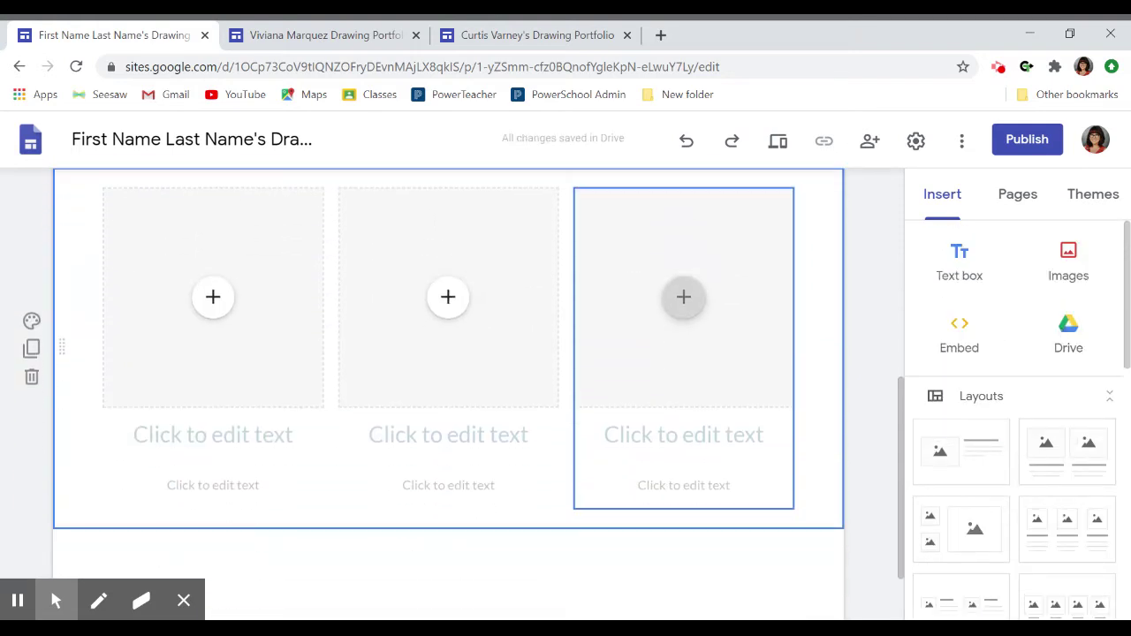
left_click(219, 310)
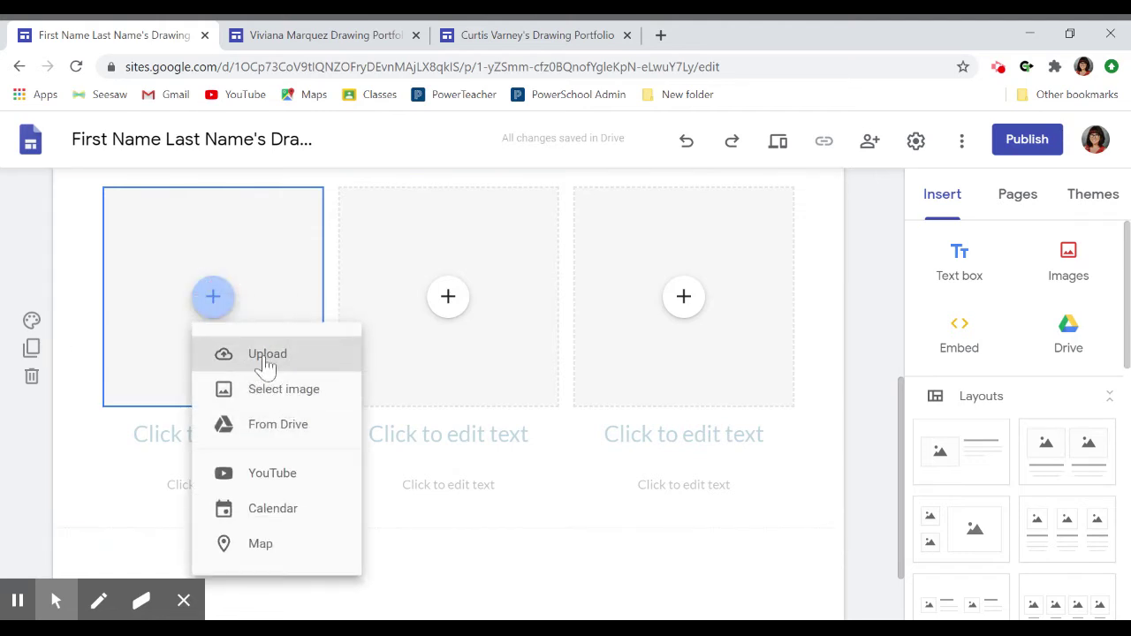
left_click(466, 594)
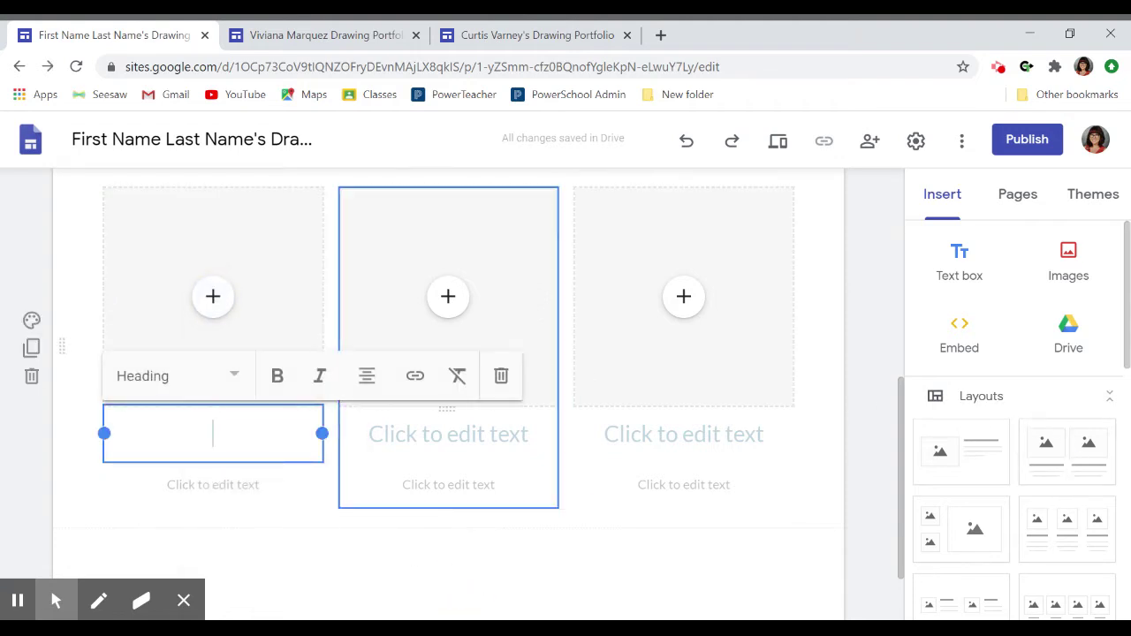
Step: Look at the editable heading and description placeholders under the three images without entering any text
left_click(213, 484)
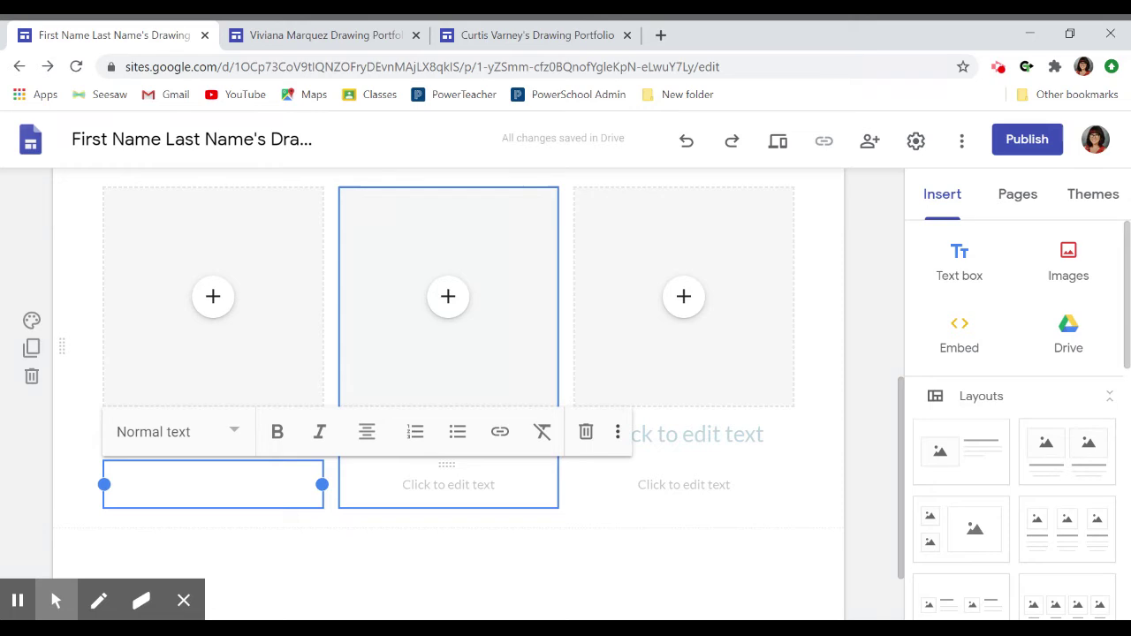
left_click(448, 485)
left_click(280, 431)
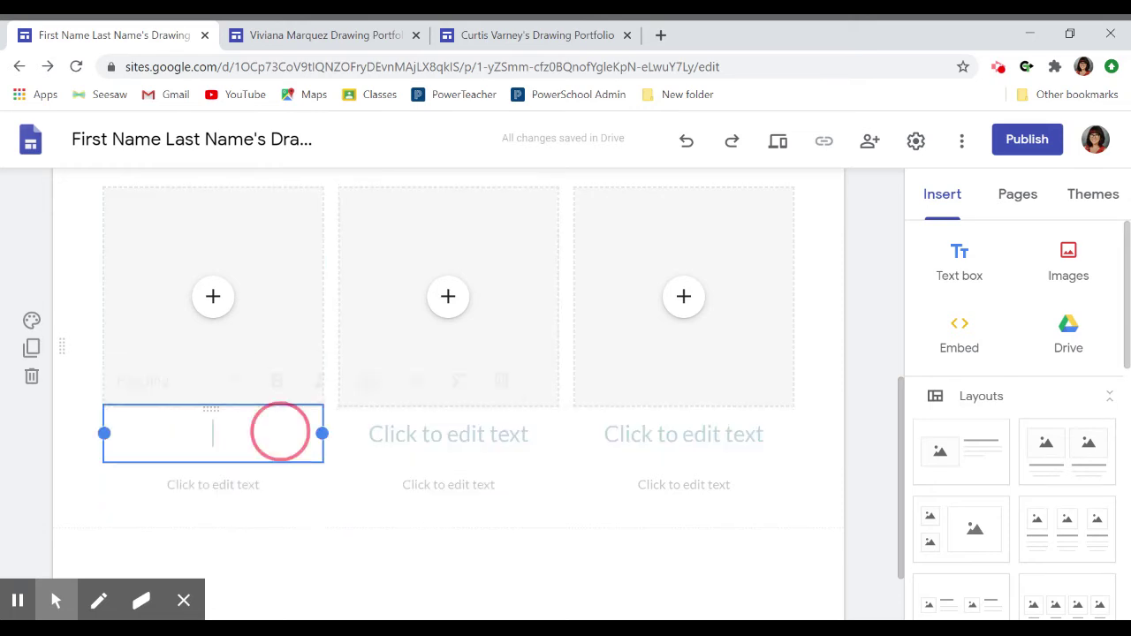
left_click(511, 446)
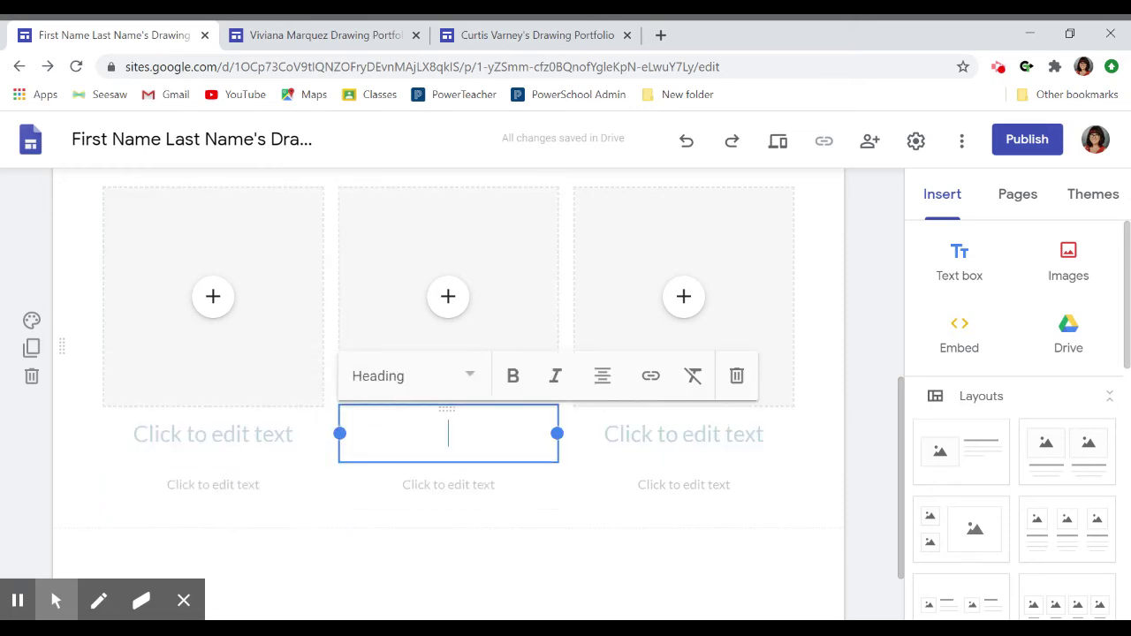
left_click(733, 436)
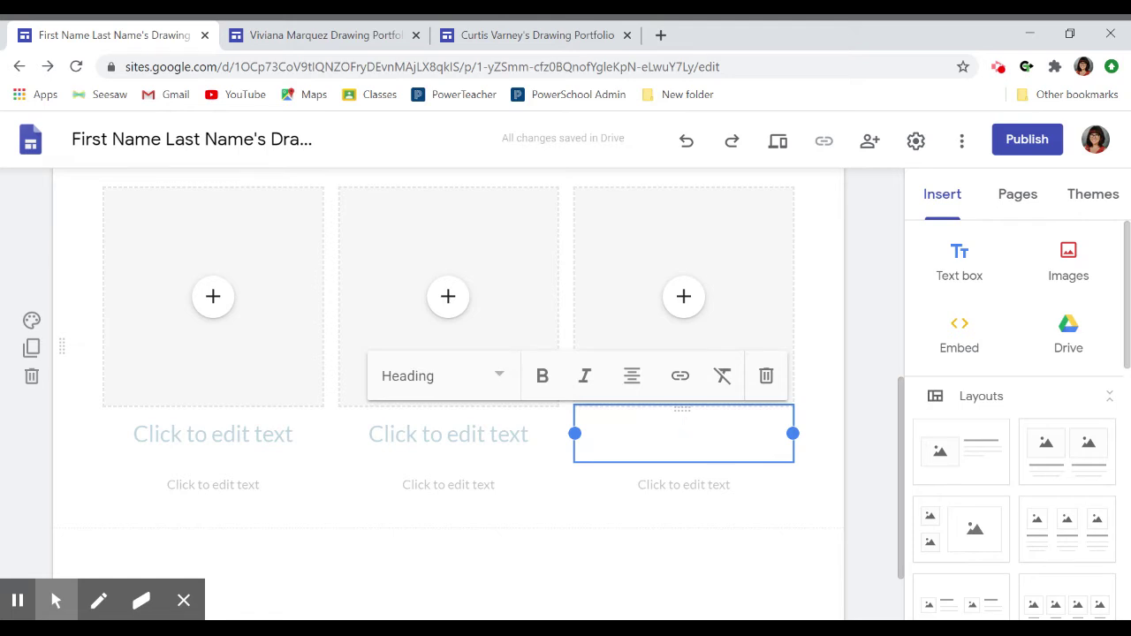
Step: Insert the layout with four captioned images below the three-image section
scroll(1022, 513, "down", 2)
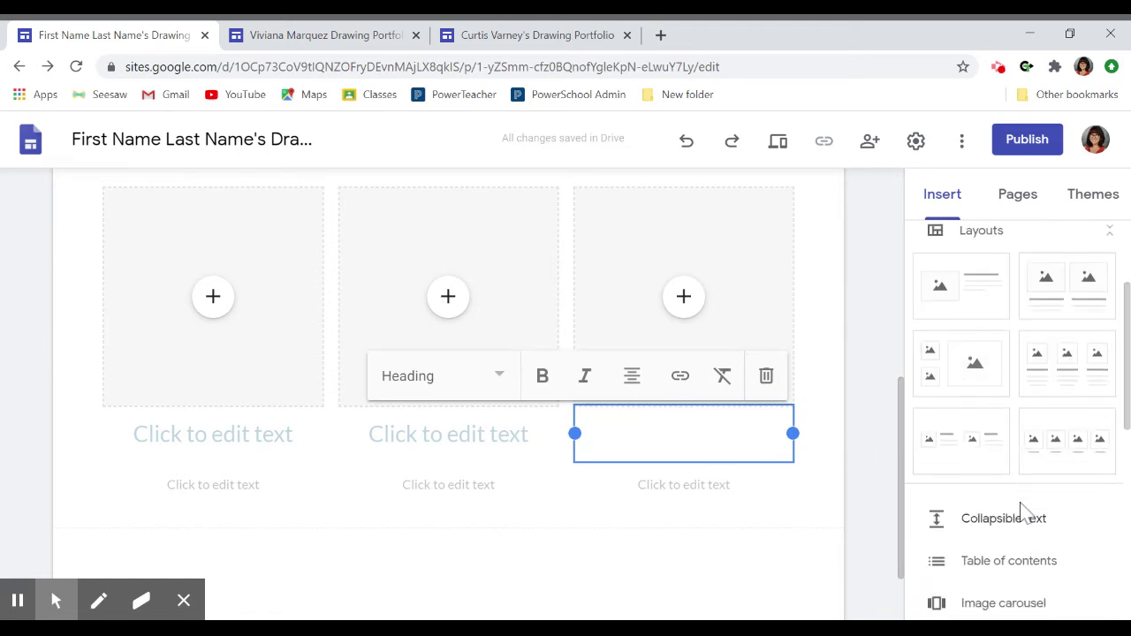
left_click(1071, 434)
left_click(525, 306)
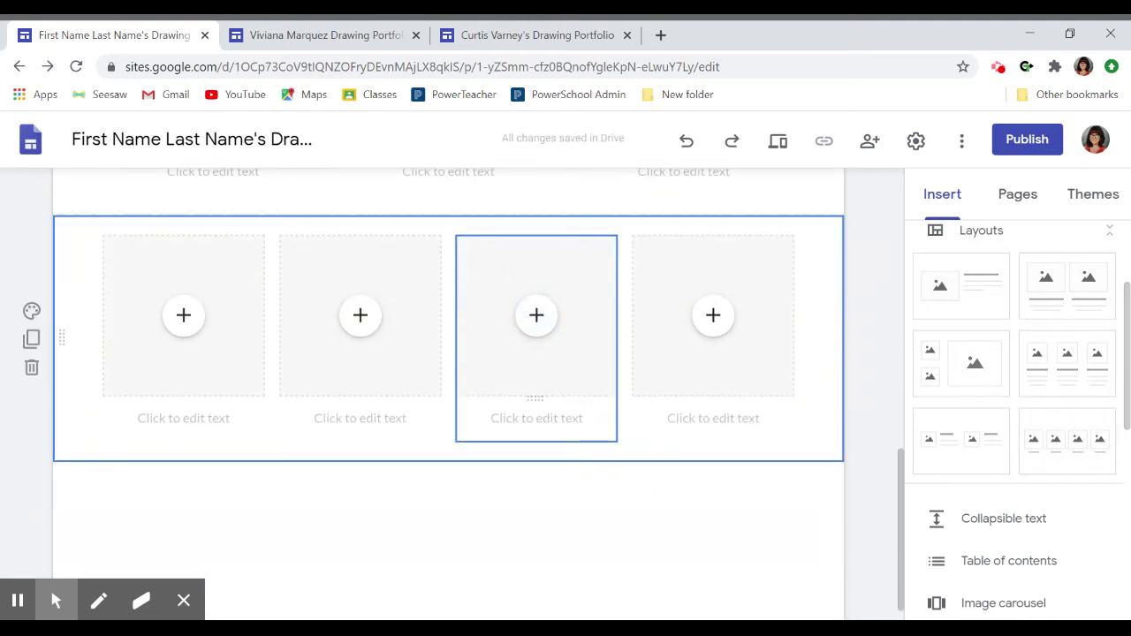
Step: Review the Portfolio Semester 1 page from its header down to the three-image and four-image sections
scroll(530, 396, "up", 4)
scroll(448, 424, "up", 1)
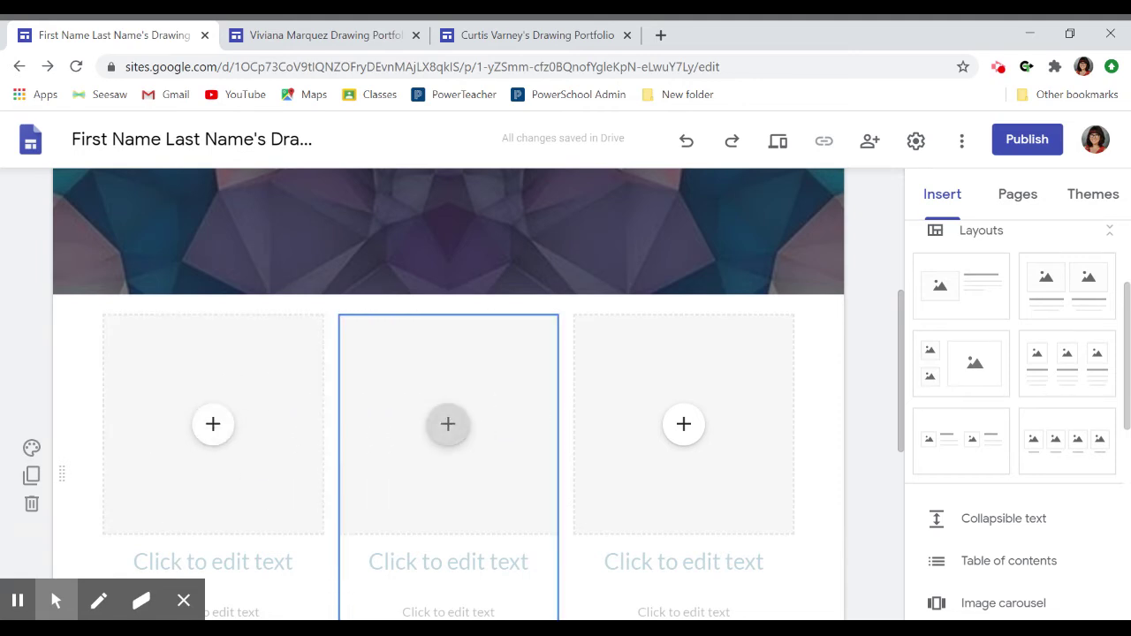
scroll(449, 425, "down", 2)
left_click(448, 423)
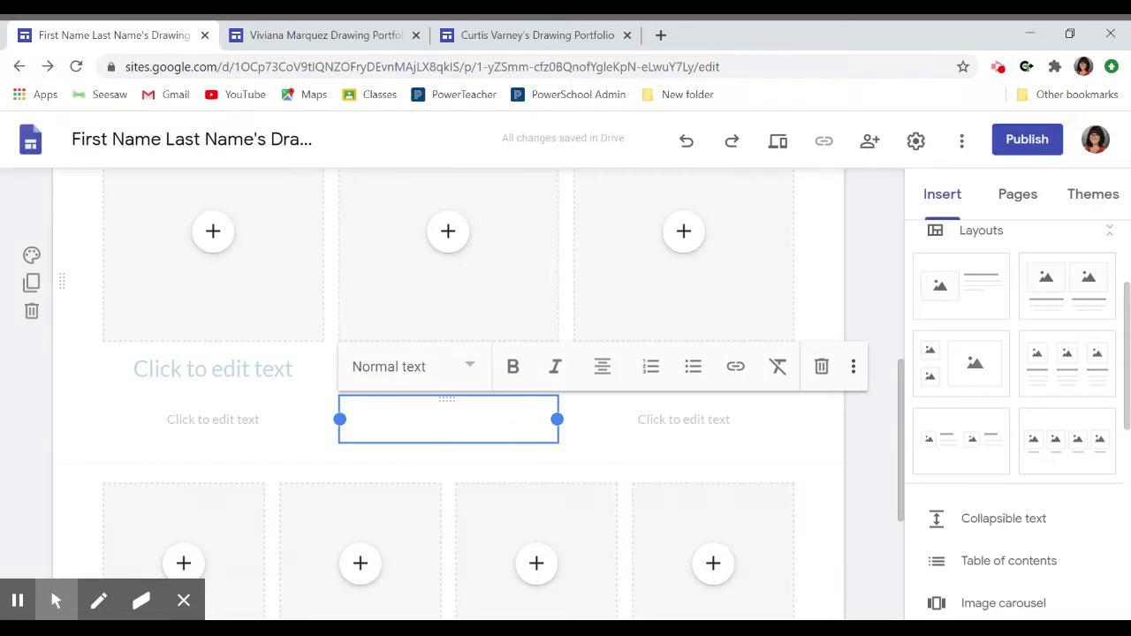
scroll(448, 425, "up", 3)
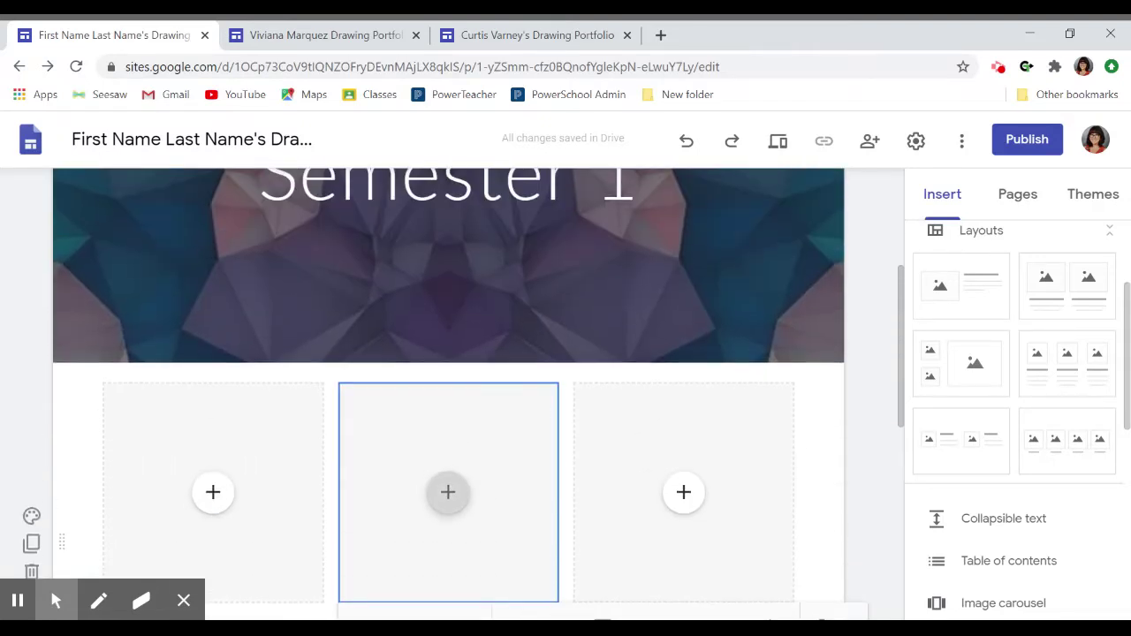
scroll(448, 424, "up", 3)
scroll(448, 425, "down", 3)
scroll(448, 482, "down", 4)
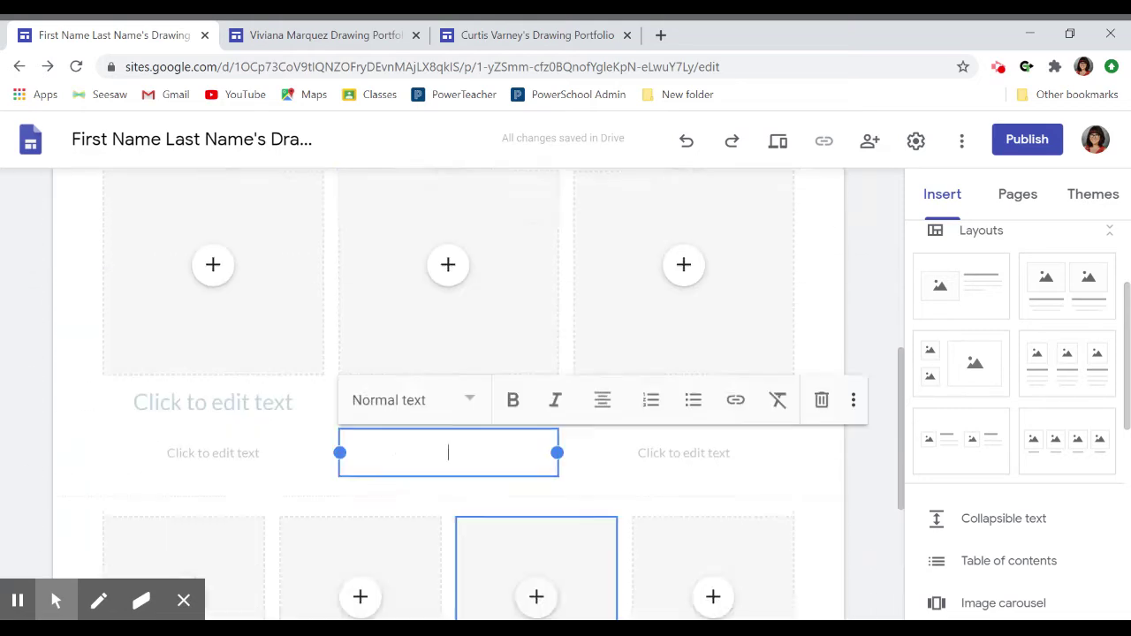
scroll(504, 235, "up", 5)
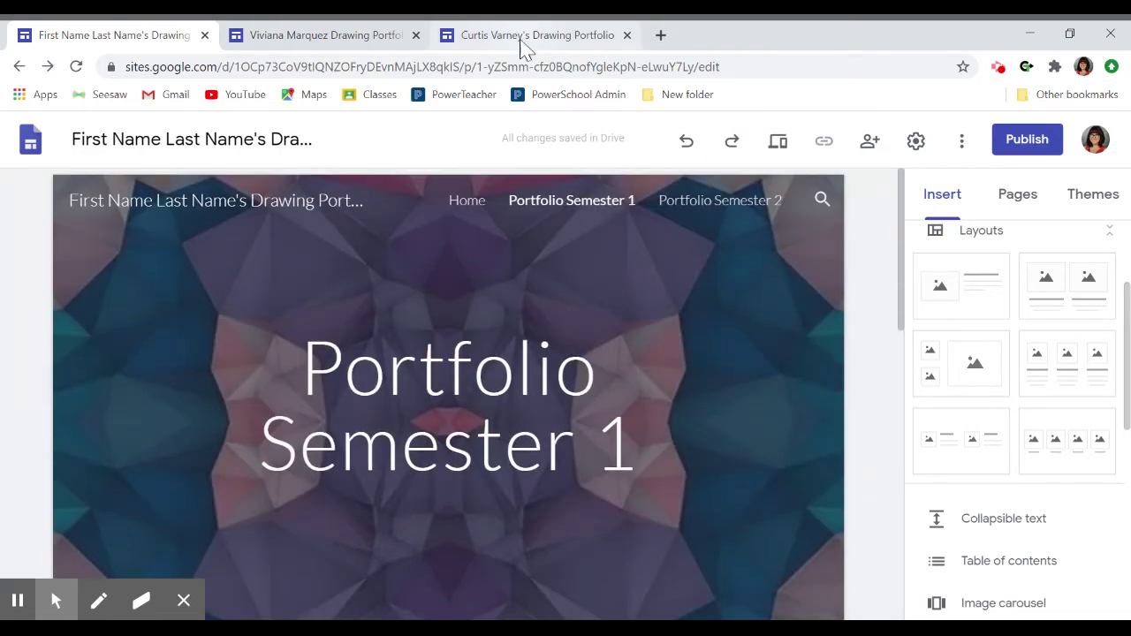
Step: Switch to the sample student portfolio with the geometric header and examine the personal introduction on its Home page
left_click(526, 35)
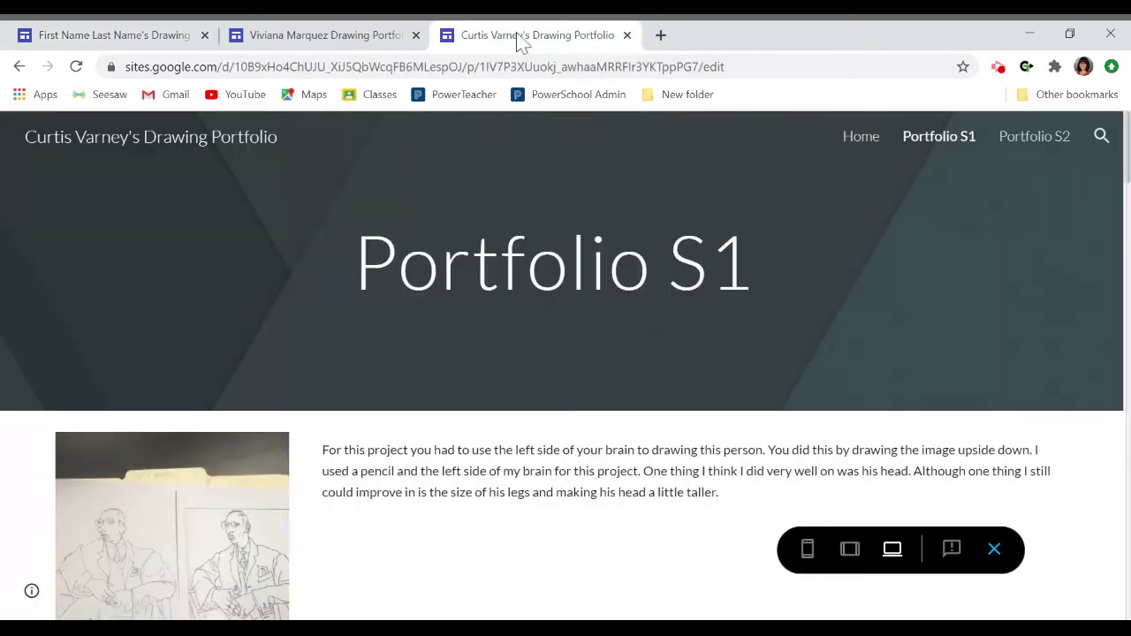
left_click(861, 140)
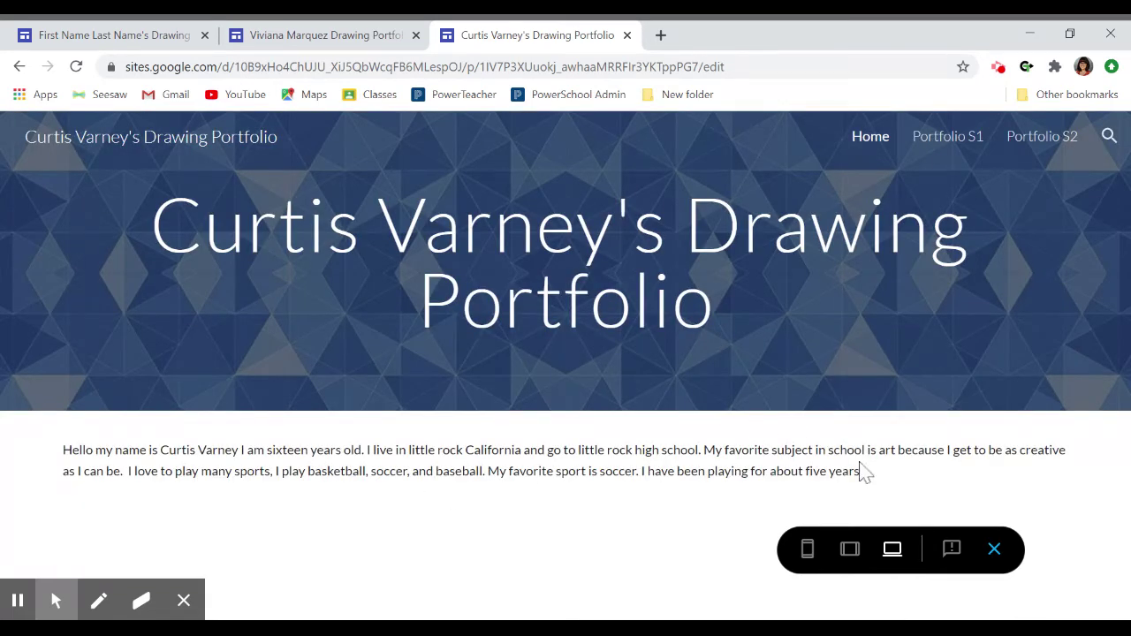
left_click_drag(863, 471, 495, 478)
left_click(480, 487)
Step: Open the sample's Portfolio S1 page and examine the description beside the first drawing
left_click(933, 151)
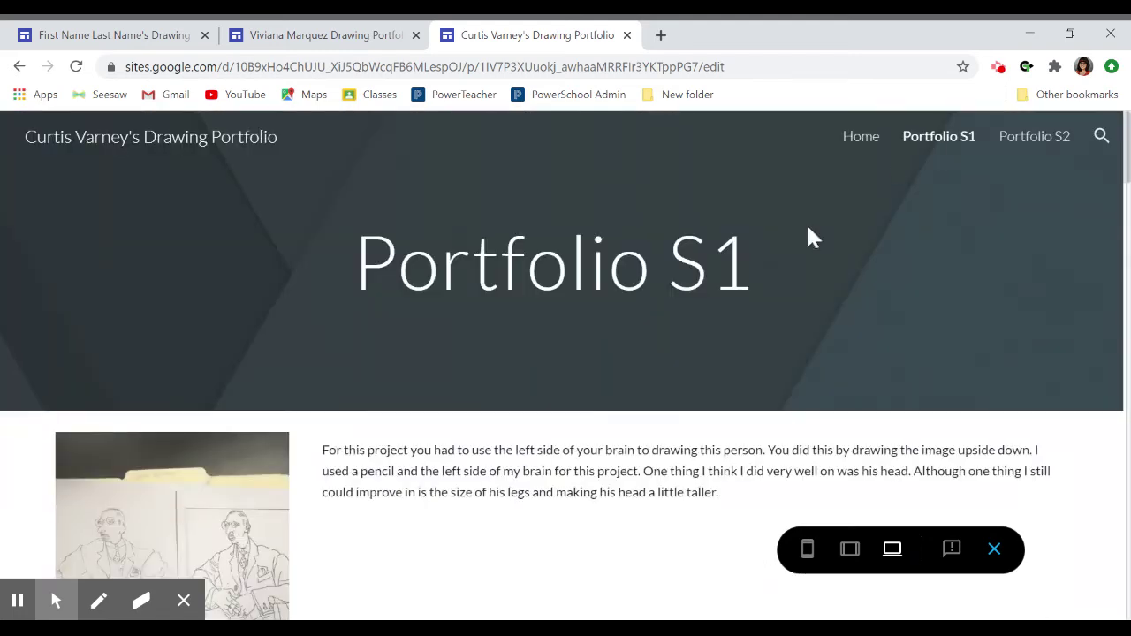
scroll(626, 364, "down", 3)
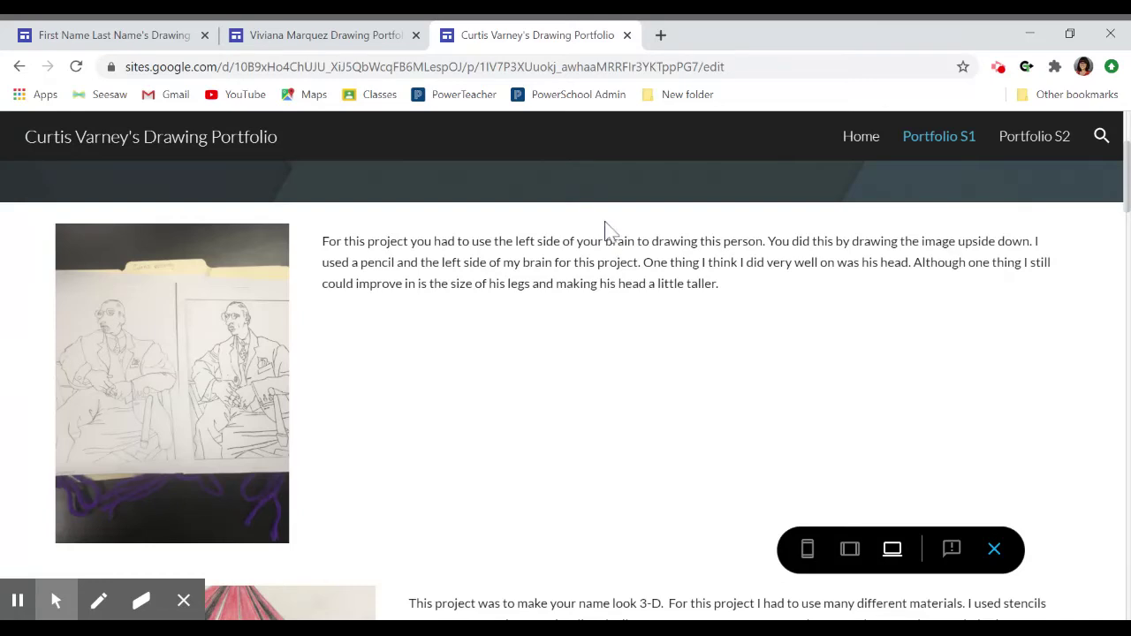
left_click_drag(734, 301, 328, 255)
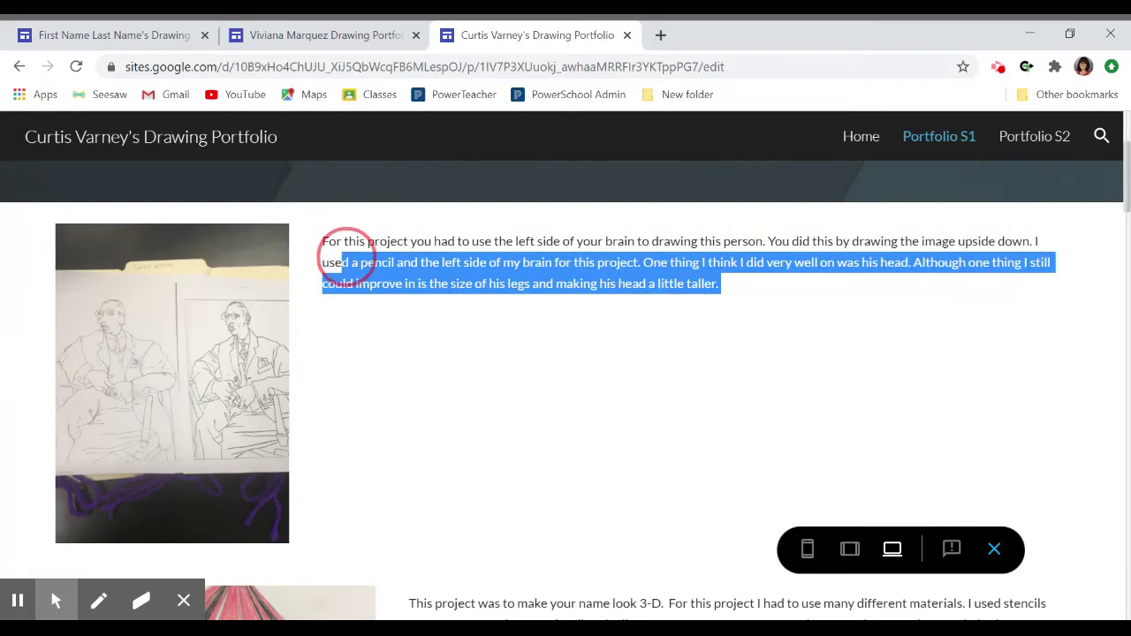
left_click(328, 255)
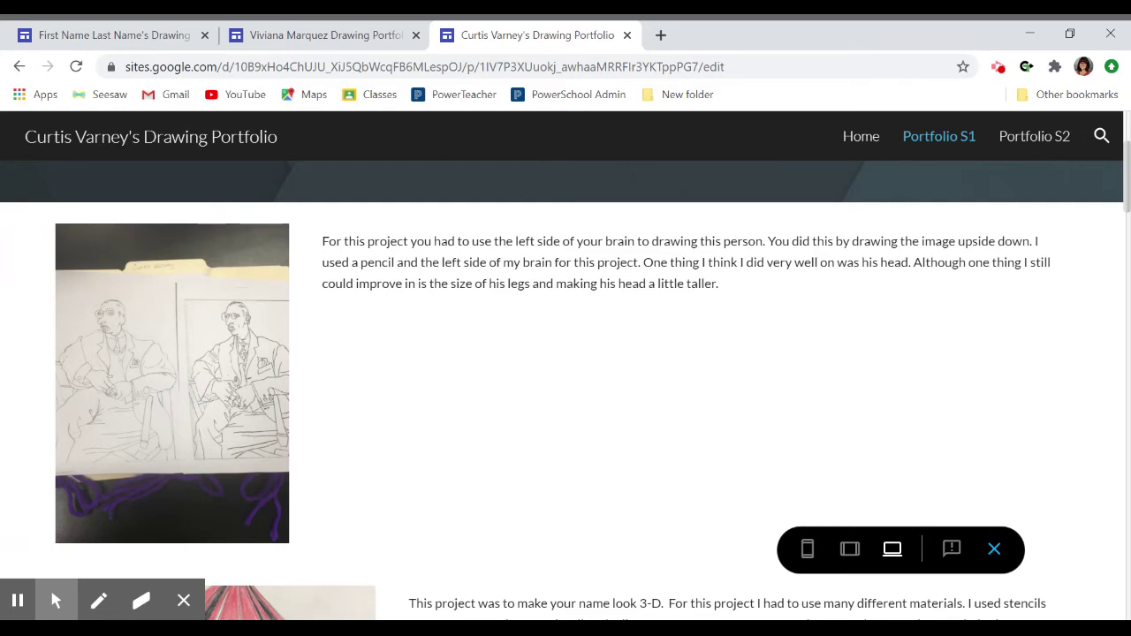
Step: Examine how the sample's Portfolio S1 page pairs each drawing with a written reflection, down to the one-point bedroom project
scroll(562, 391, "down", 2)
scroll(562, 390, "up", 3)
scroll(562, 389, "down", 1)
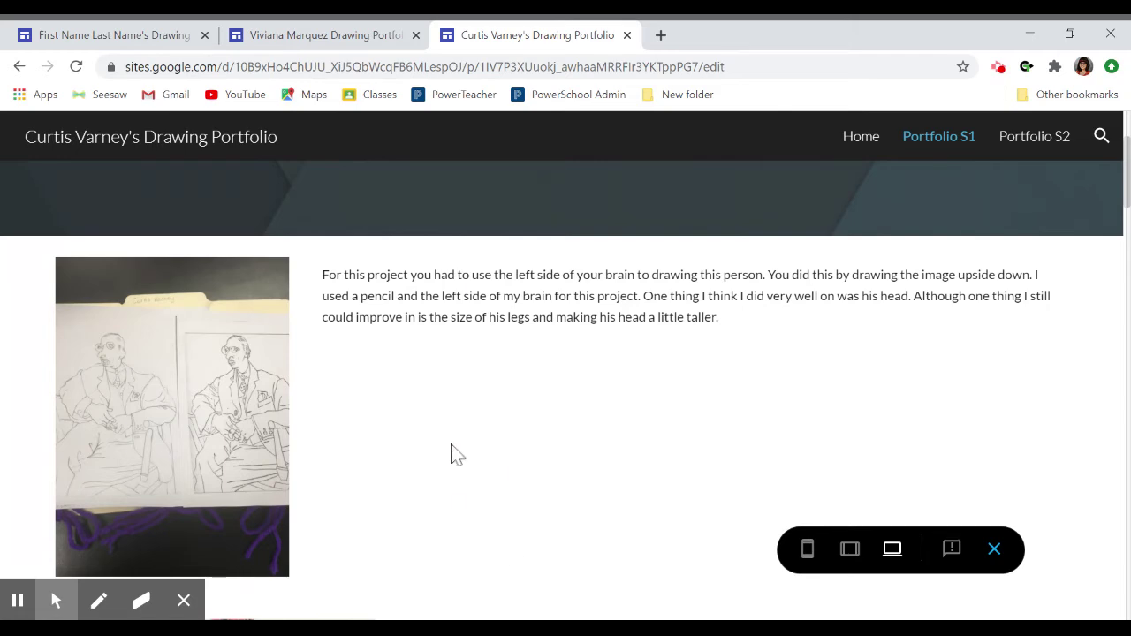
scroll(460, 368, "down", 3)
scroll(460, 368, "up", 3)
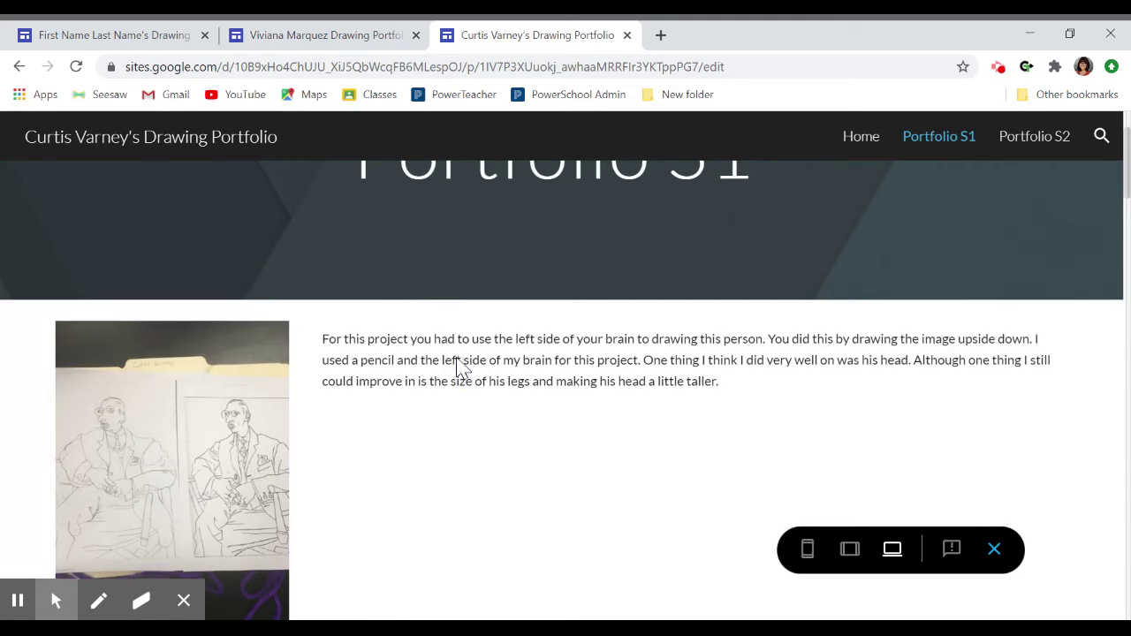
scroll(462, 455, "up", 1)
scroll(466, 461, "down", 2)
scroll(469, 461, "down", 2)
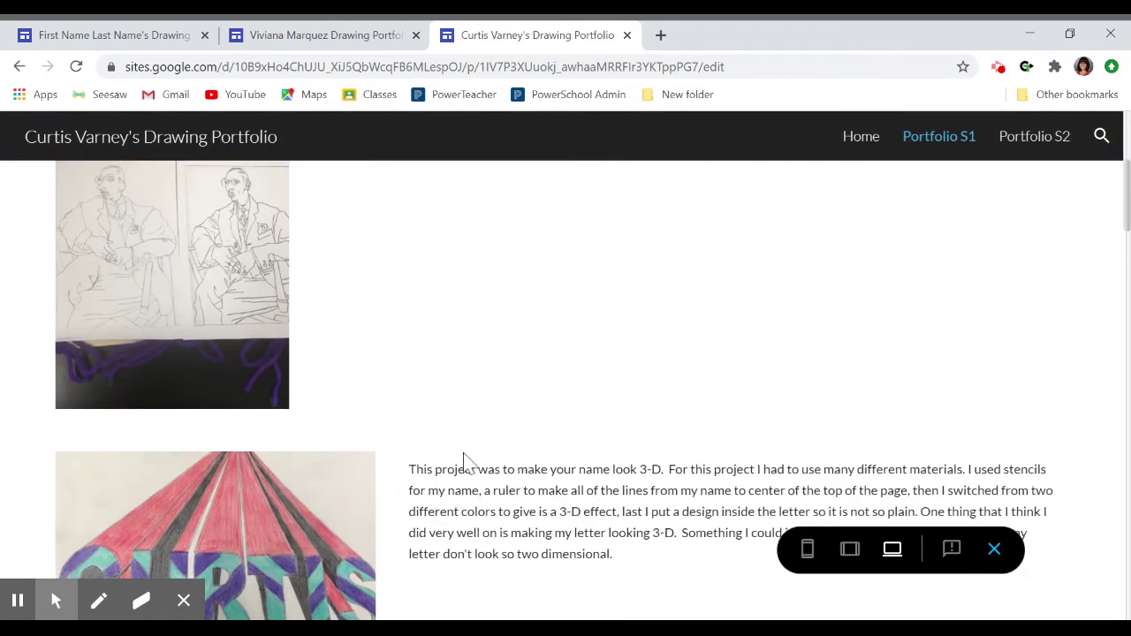
scroll(212, 295, "down", 3)
scroll(213, 295, "down", 9)
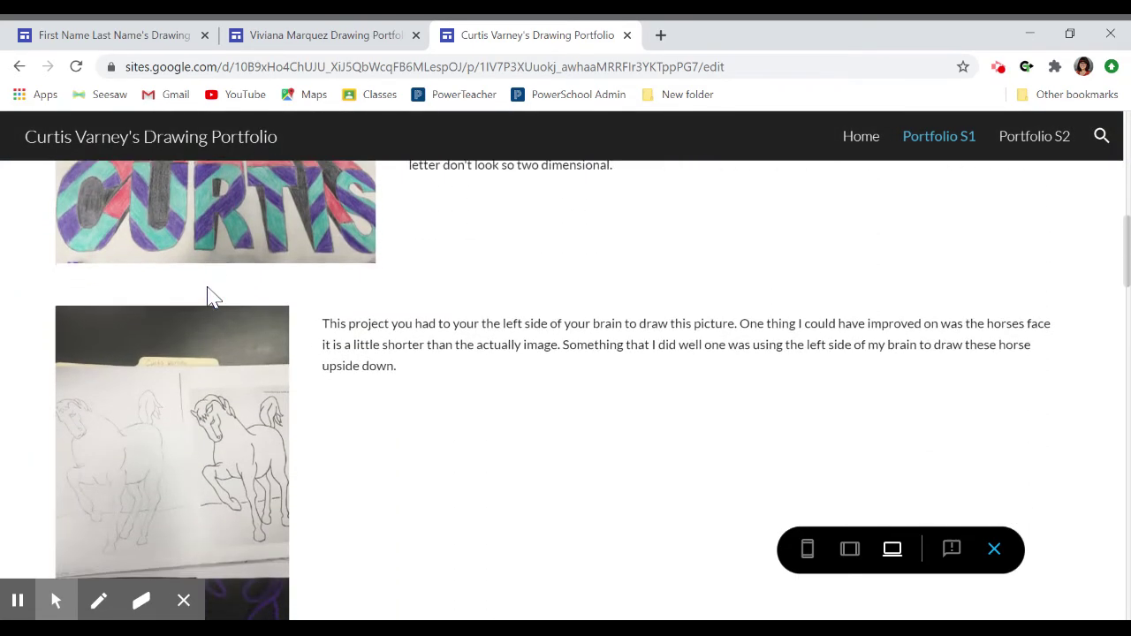
scroll(565, 389, "down", 11)
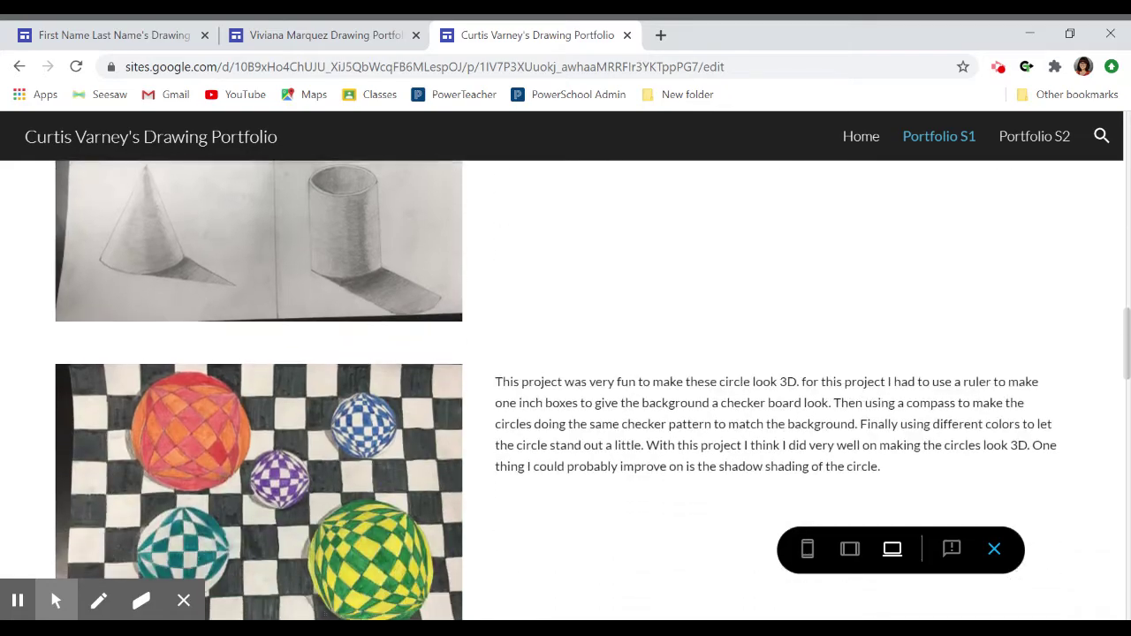
scroll(565, 389, "down", 8)
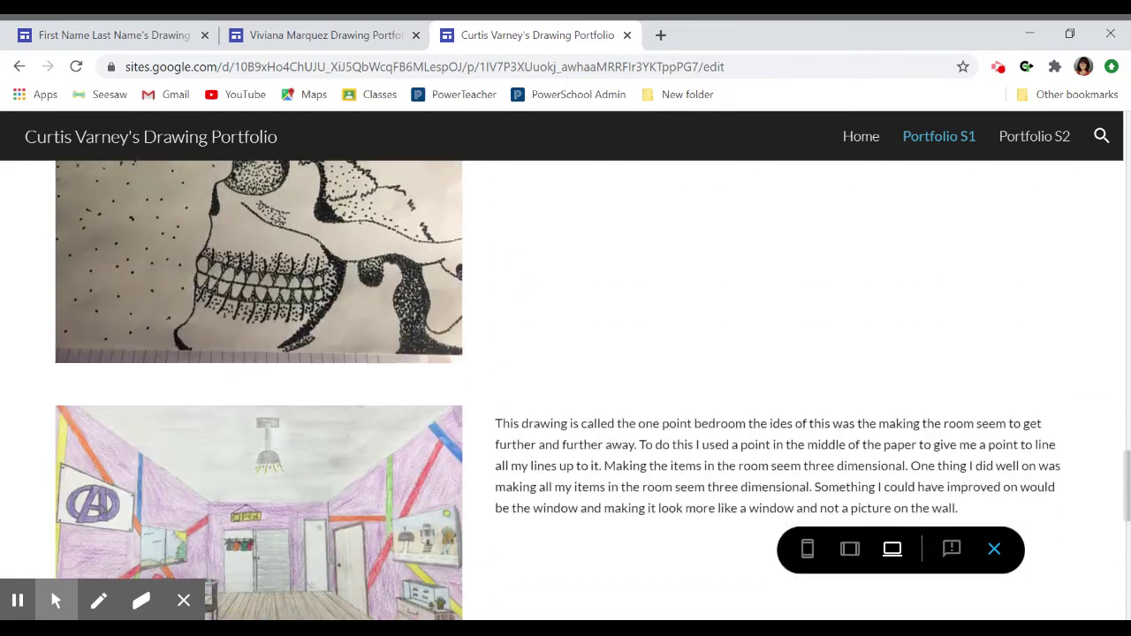
scroll(566, 389, "up", 3)
scroll(566, 389, "up", 3)
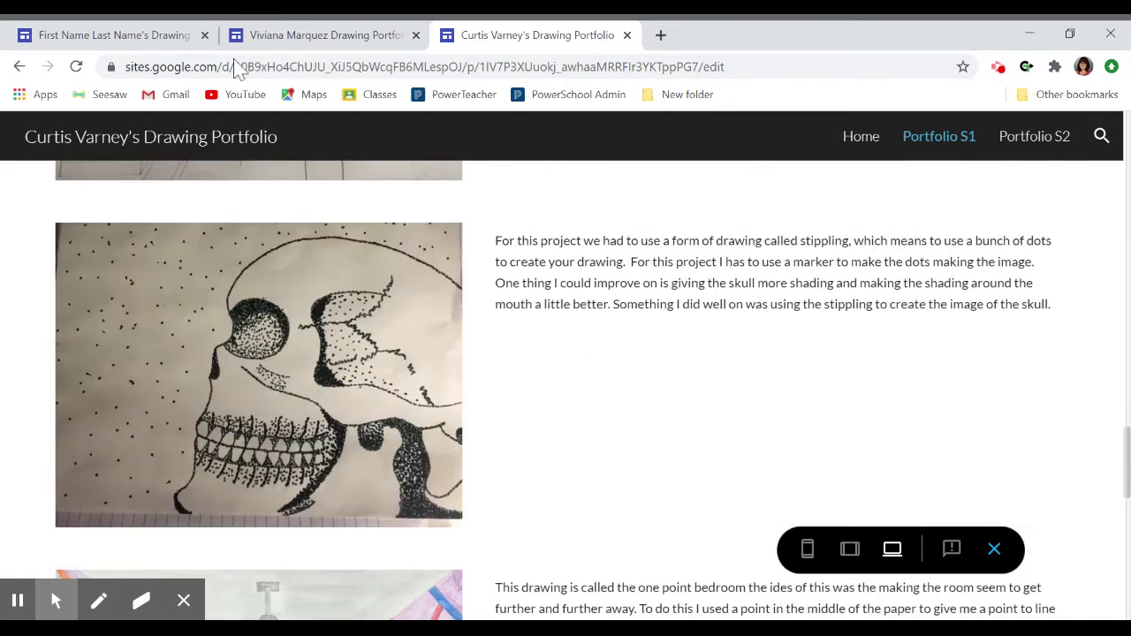
Step: Switch to the other sample student portfolio and view the introduction on its Home page
left_click(286, 36)
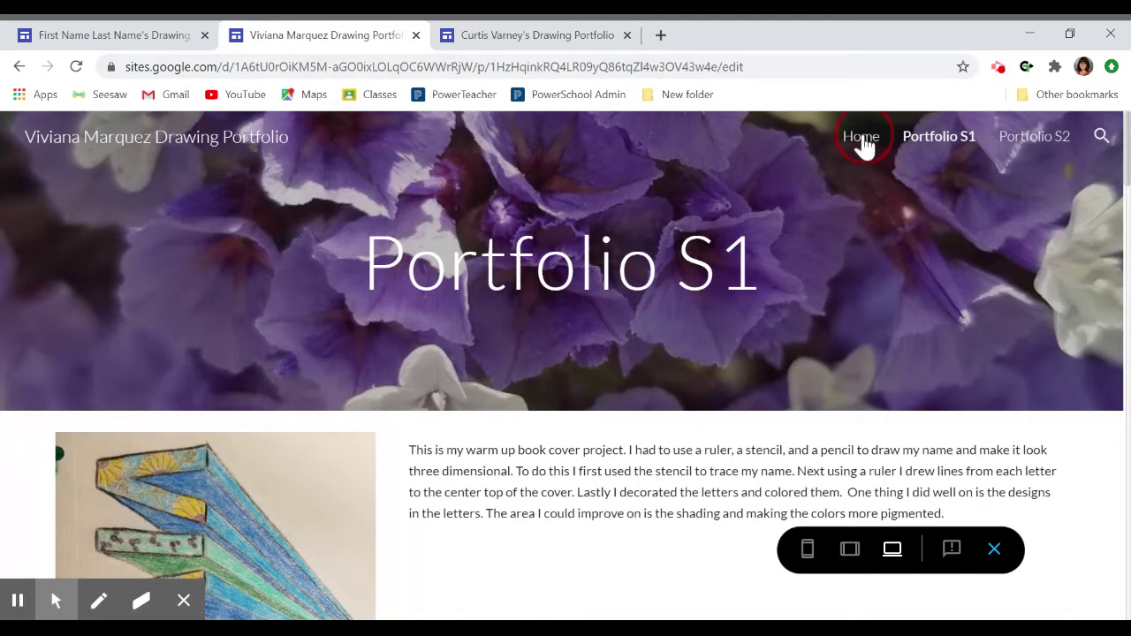
left_click(861, 139)
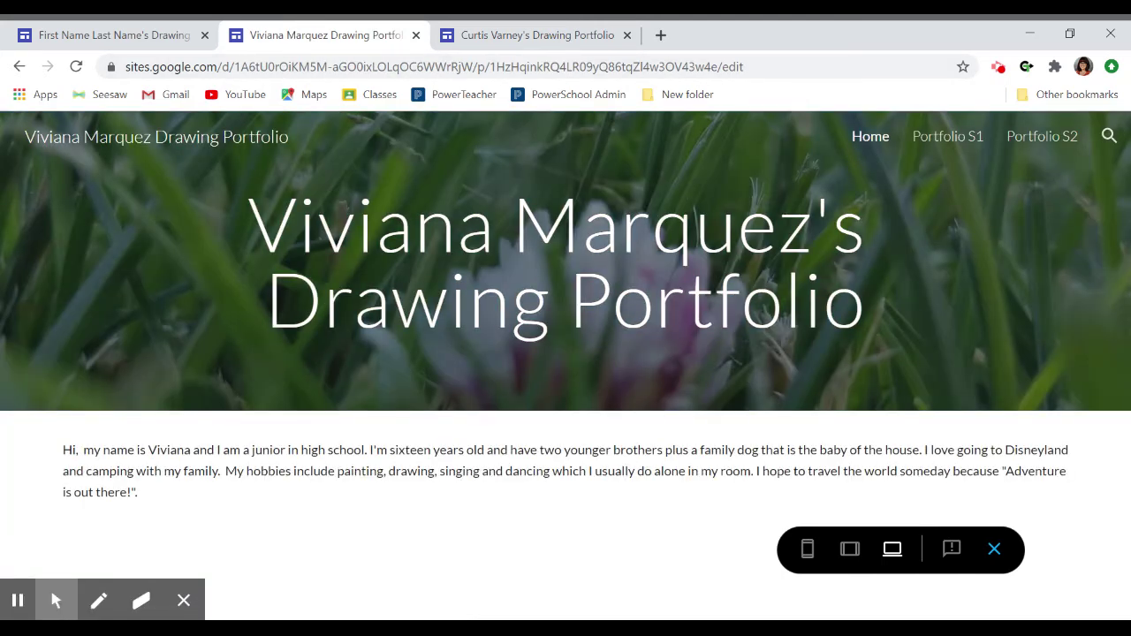
Step: Open the flower-header sample's Portfolio S1 page and examine how its drawings and descriptions are arranged
left_click(949, 138)
scroll(537, 399, "down", 1)
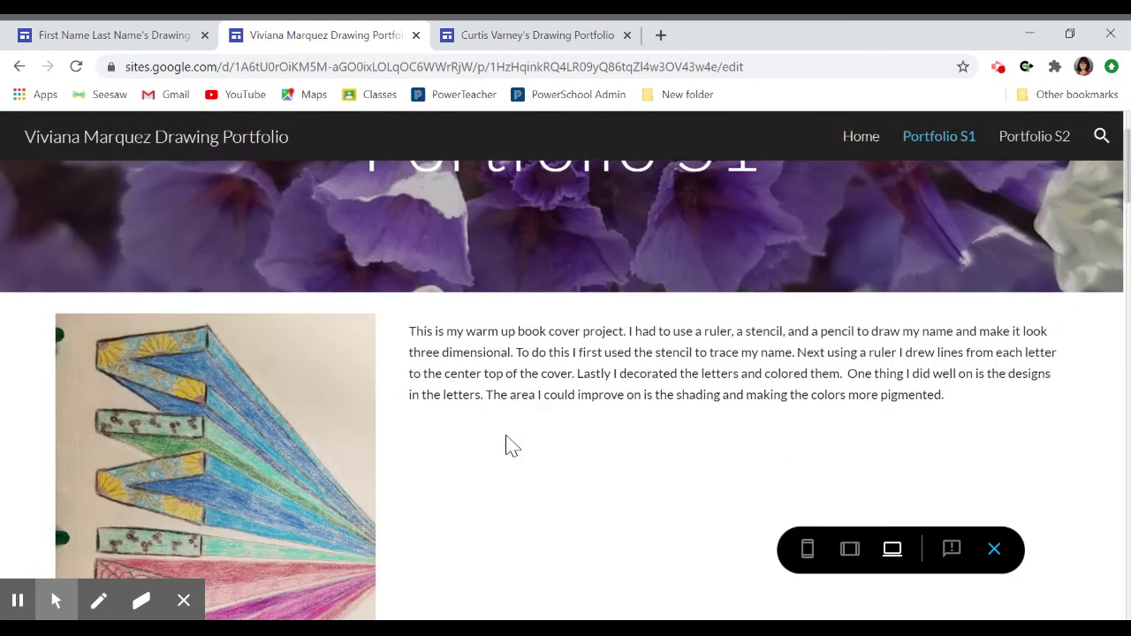
scroll(508, 445, "down", 5)
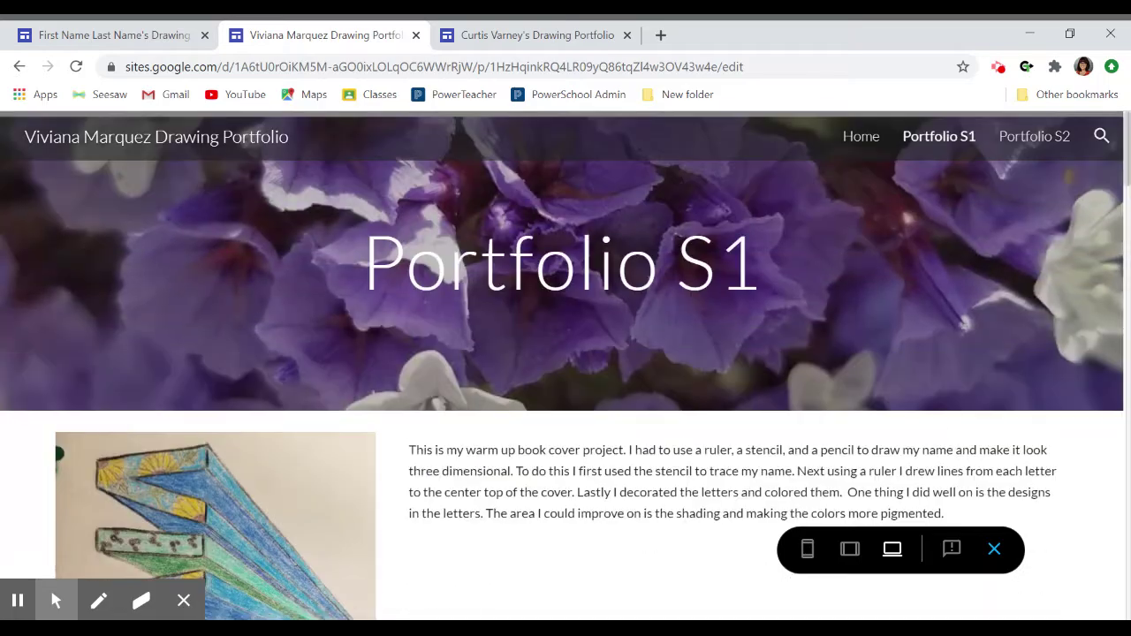
scroll(513, 447, "down", 12)
scroll(566, 389, "up", 10)
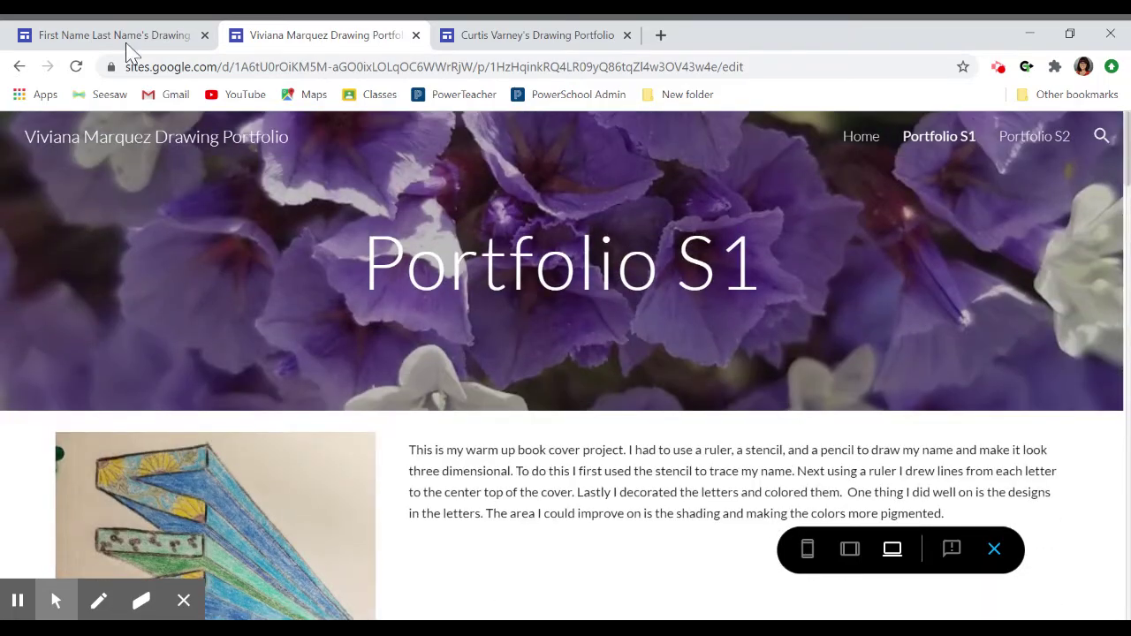
Step: Check the image and text placeholders on the Portfolio Semester 1 page being built, and return to the flower-header sample
left_click(124, 35)
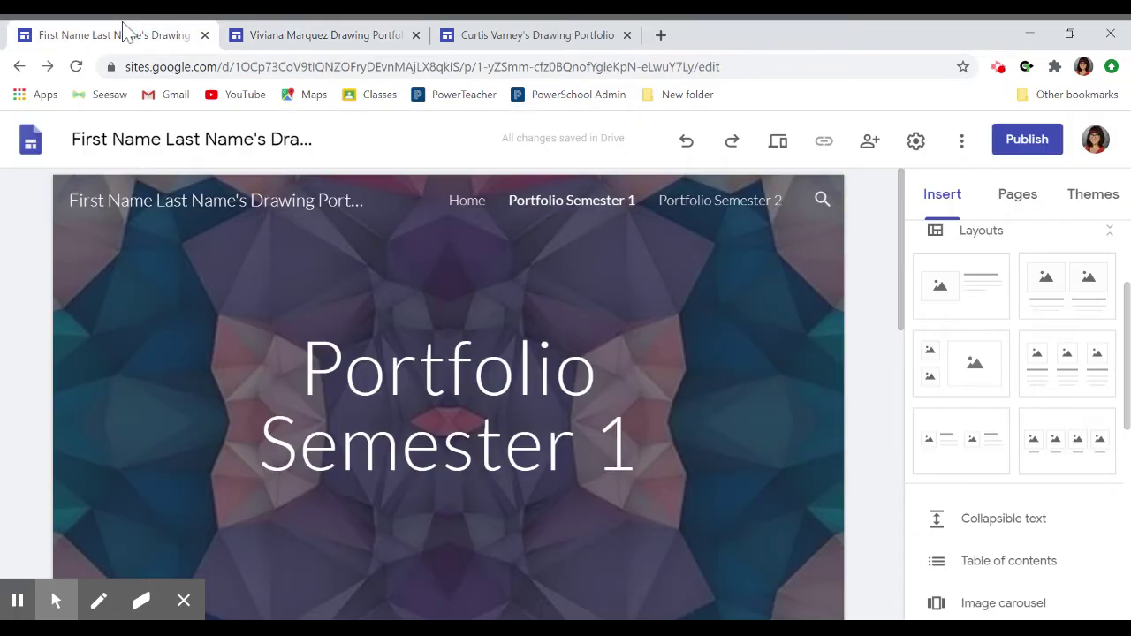
scroll(661, 348, "down", 4)
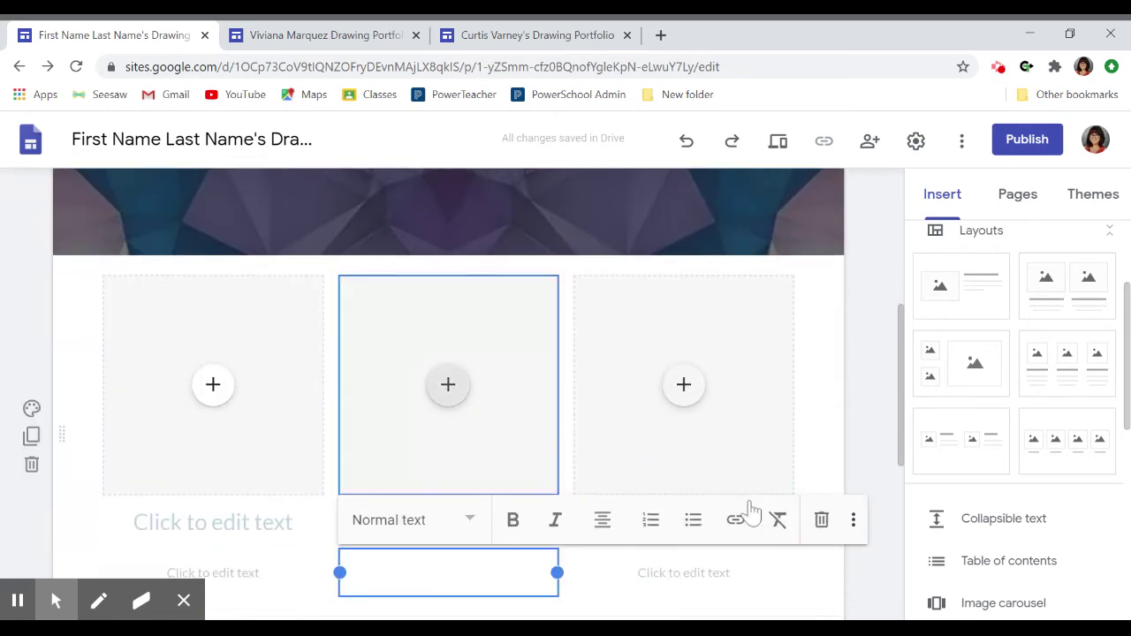
left_click(343, 37)
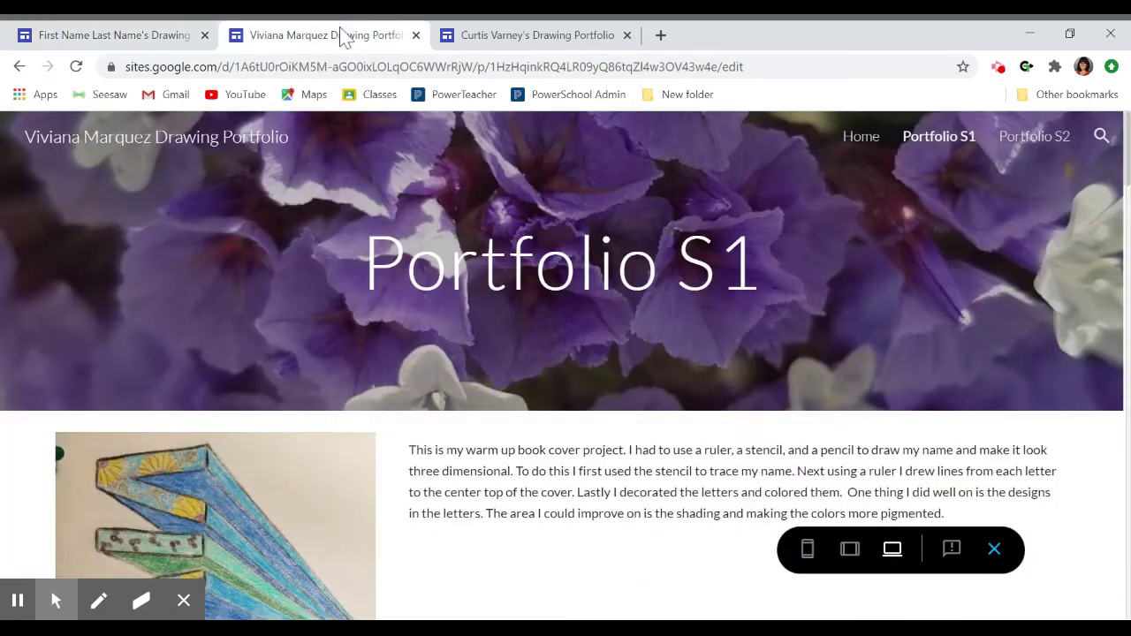
Step: Examine the warm-up book cover description beside the first drawing for its materials, process, strength and area to improve
scroll(987, 417, "down", 2)
left_click_drag(947, 405, 400, 345)
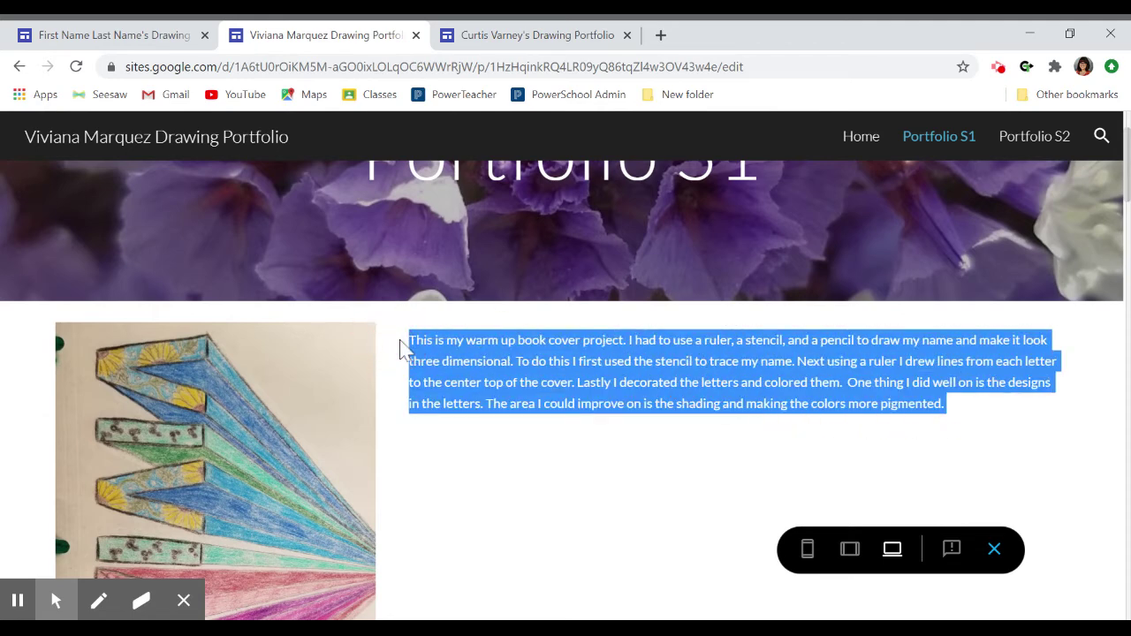
left_click(402, 347)
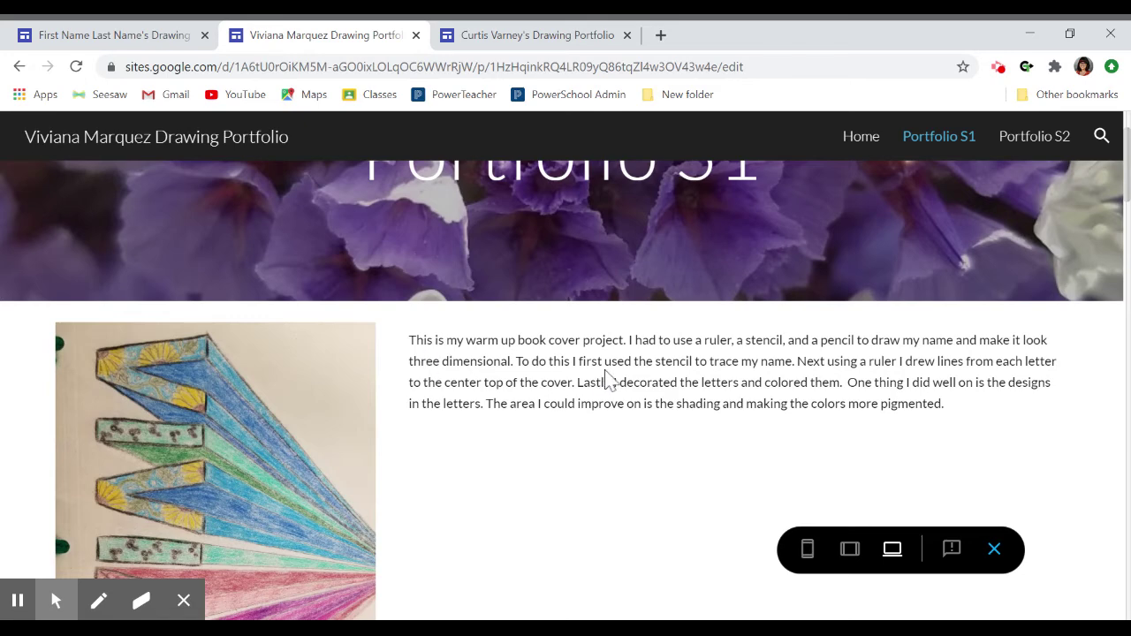
scroll(643, 445, "down", 1)
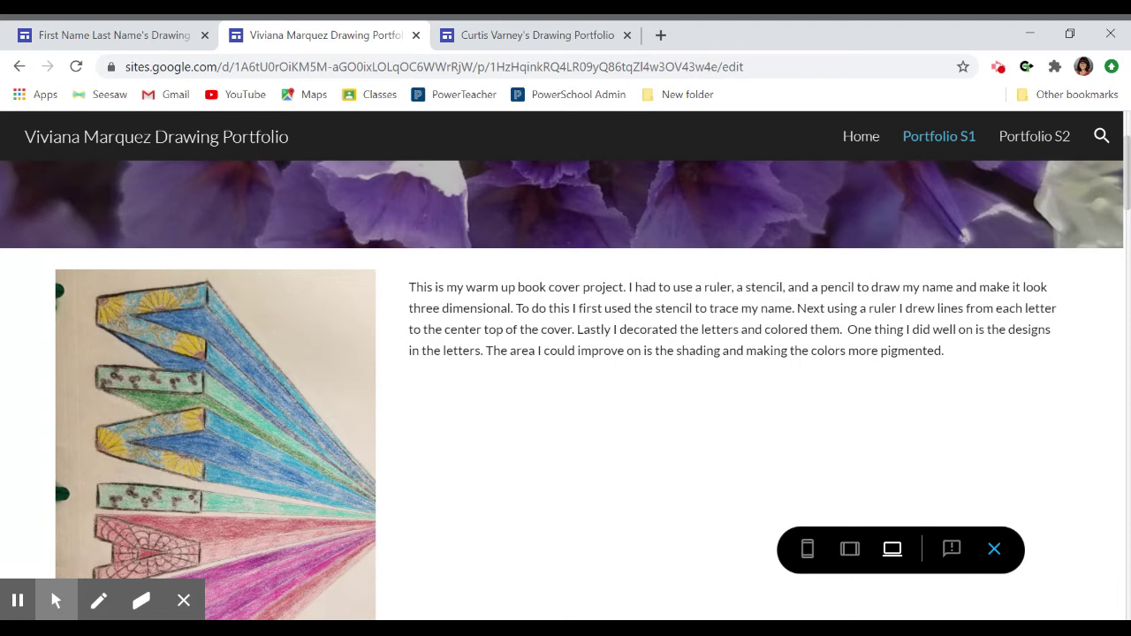
scroll(530, 376, "down", 1)
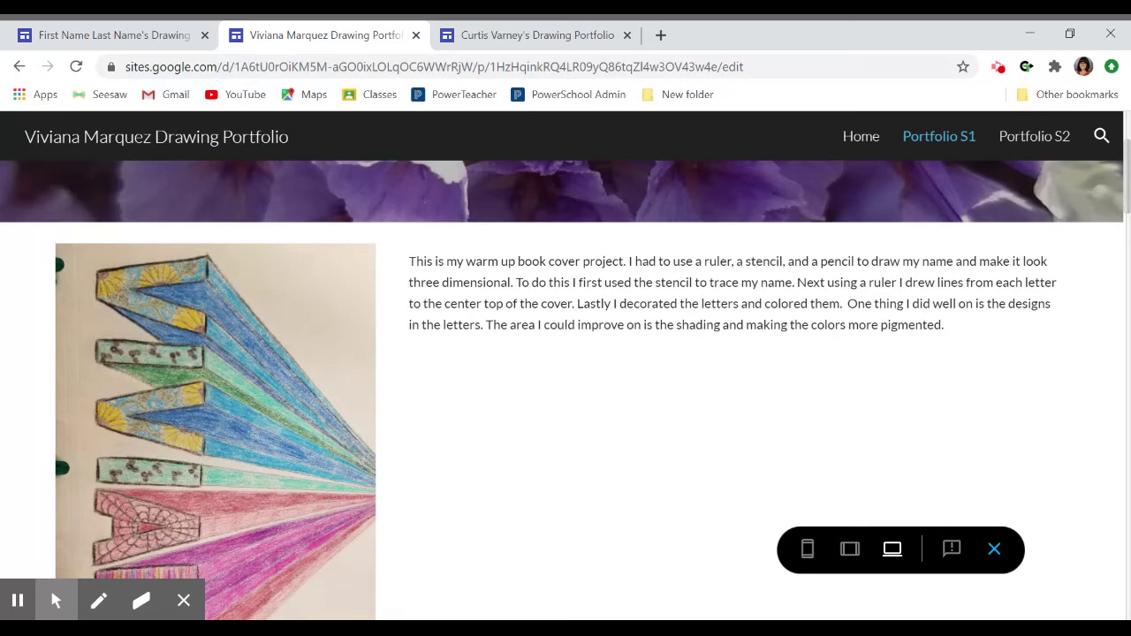
scroll(566, 389, "down", 1)
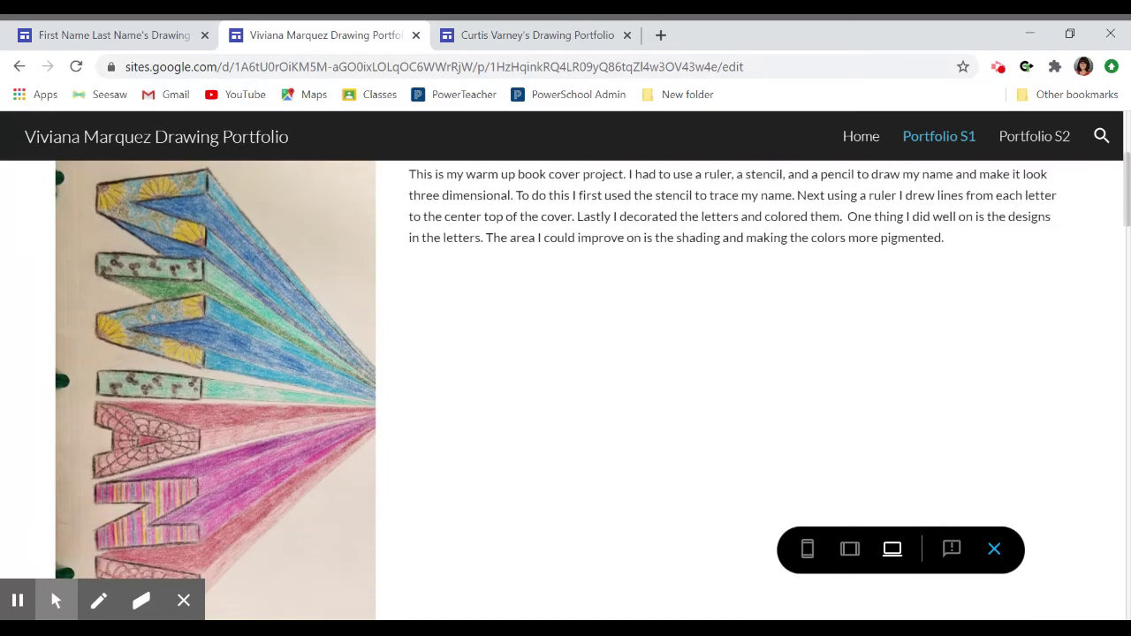
scroll(566, 389, "up", 2)
scroll(565, 388, "down", 1)
scroll(566, 388, "down", 1)
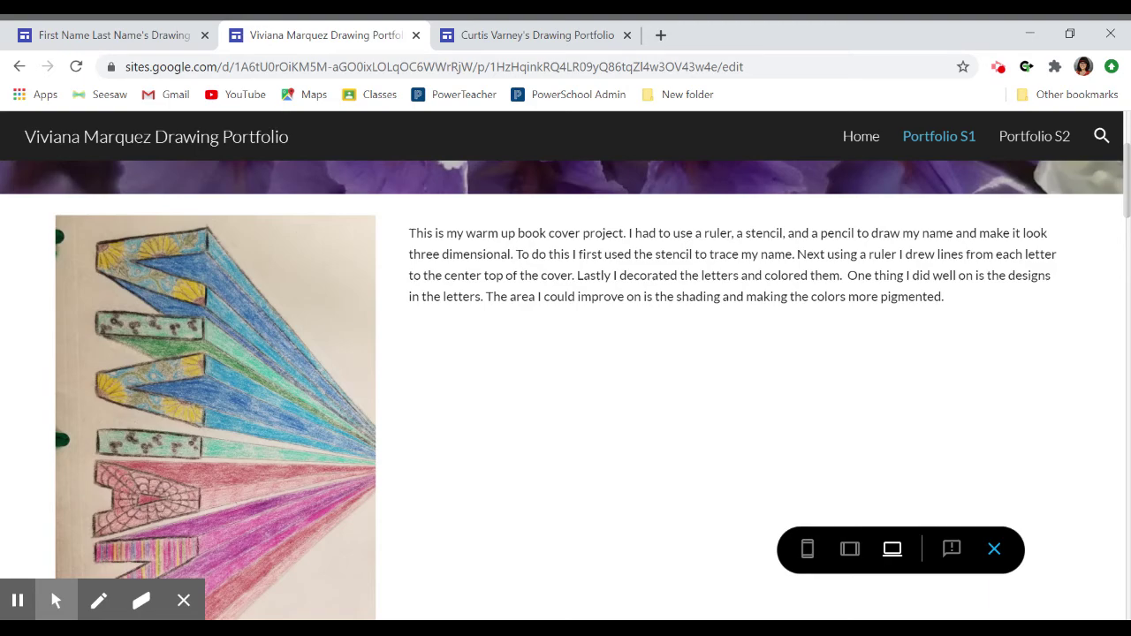
Step: Examine the sample's remaining drawings and reflections on Portfolio S1, from the checkered spheres down to the one-point perspective street
scroll(566, 389, "down", 5)
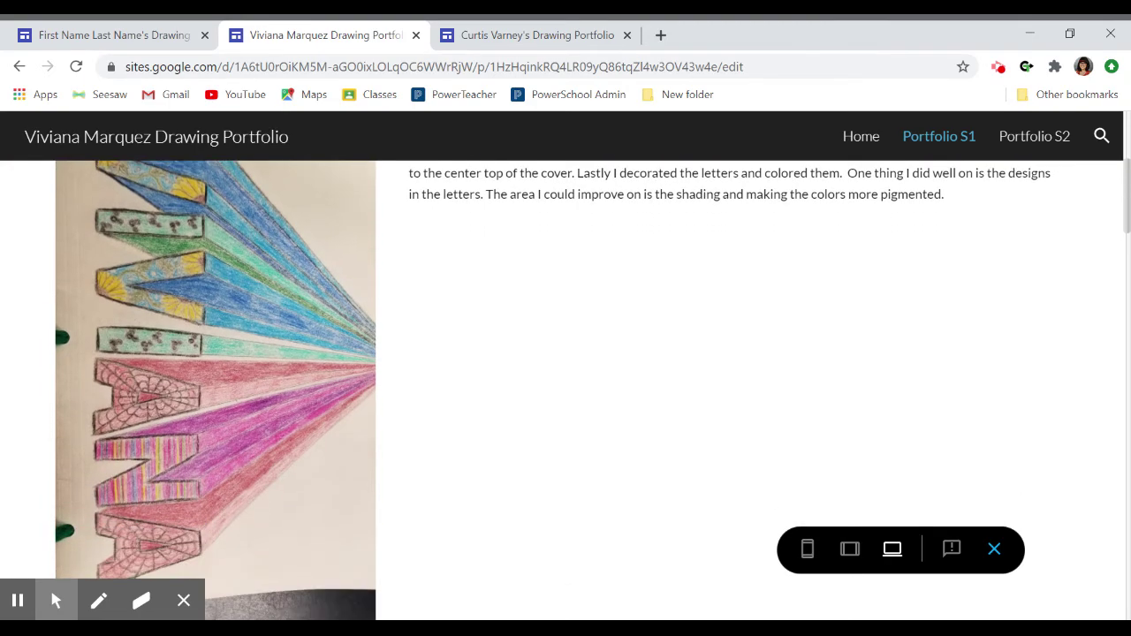
scroll(565, 389, "down", 10)
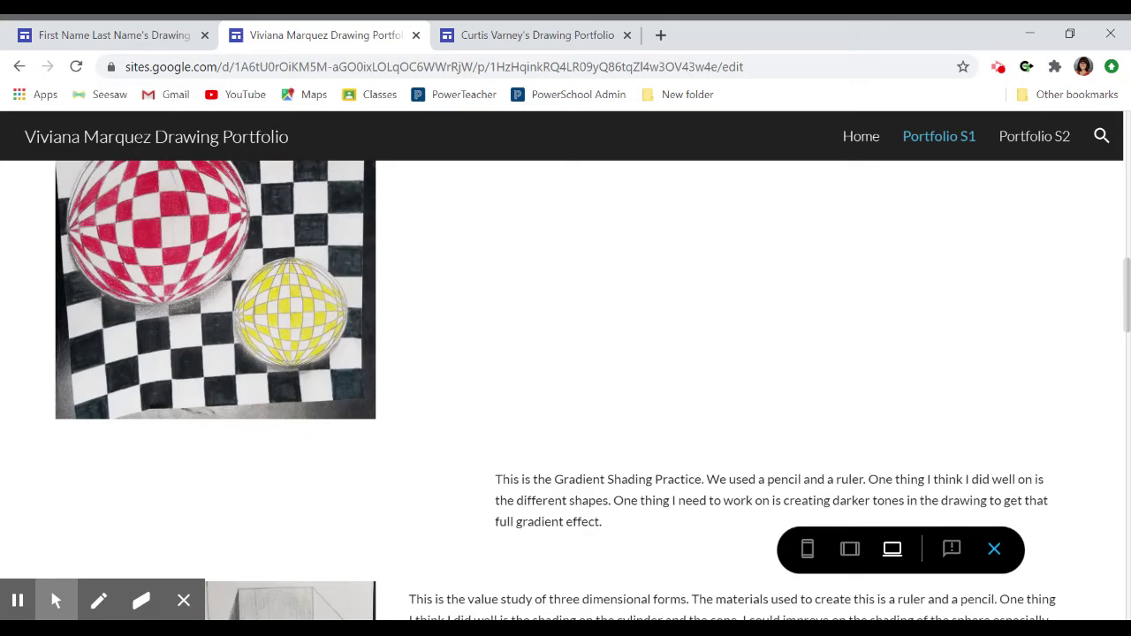
scroll(566, 389, "down", 10)
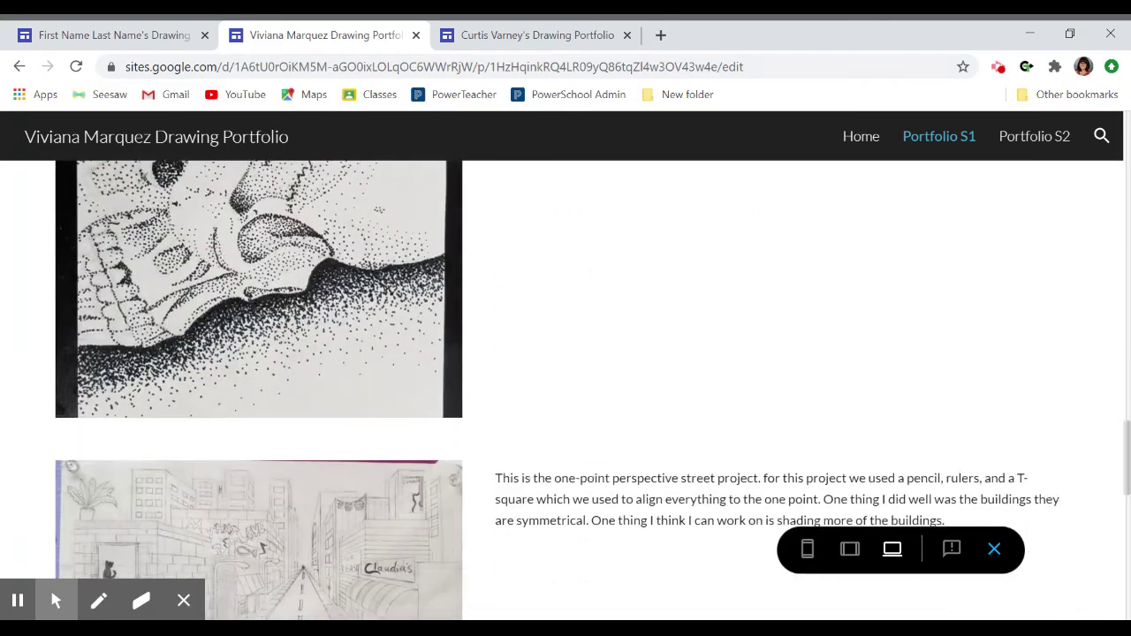
scroll(565, 389, "down", 5)
scroll(566, 389, "up", 10)
scroll(566, 389, "up", 15)
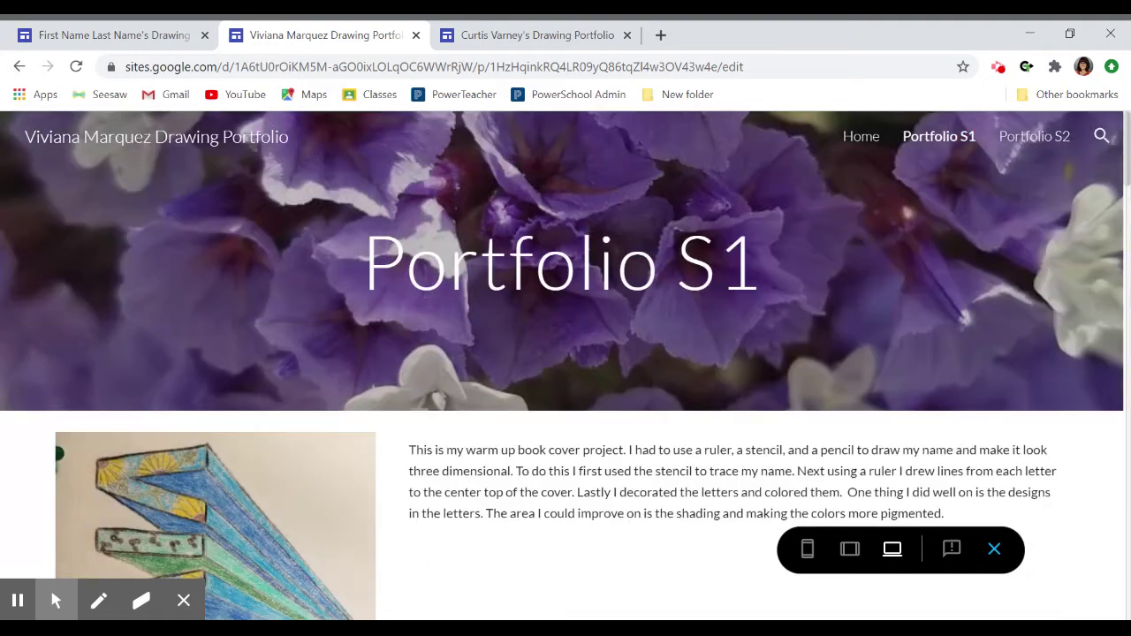
Step: Switch to the portfolio site being built and review the Portfolio Semester 1 header and its image and text placeholders
left_click(104, 32)
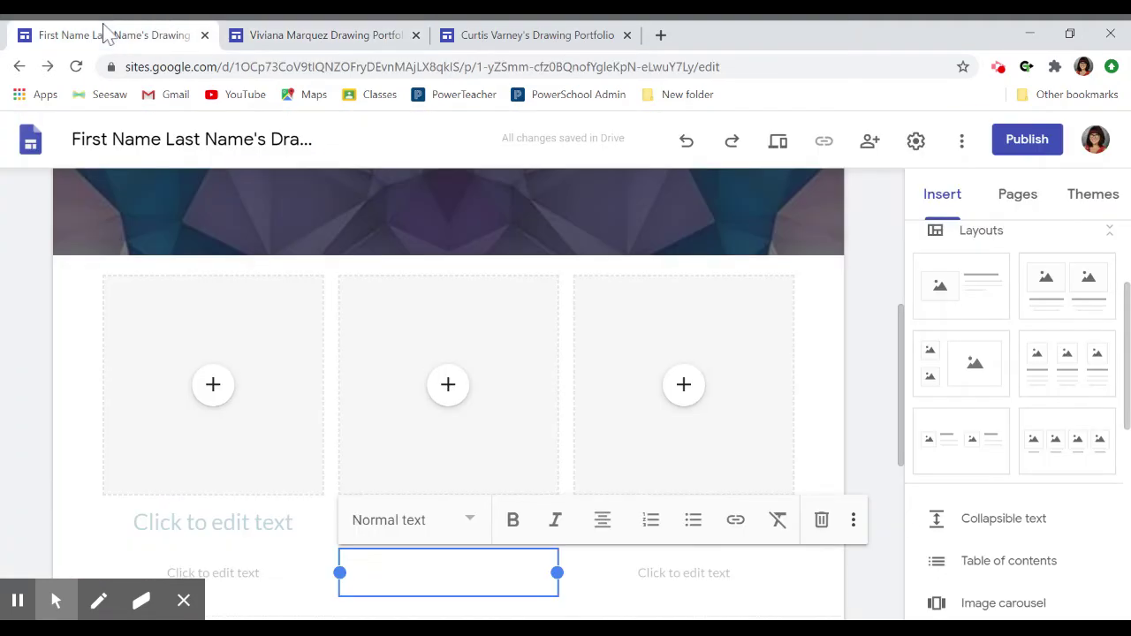
scroll(841, 375, "up", 4)
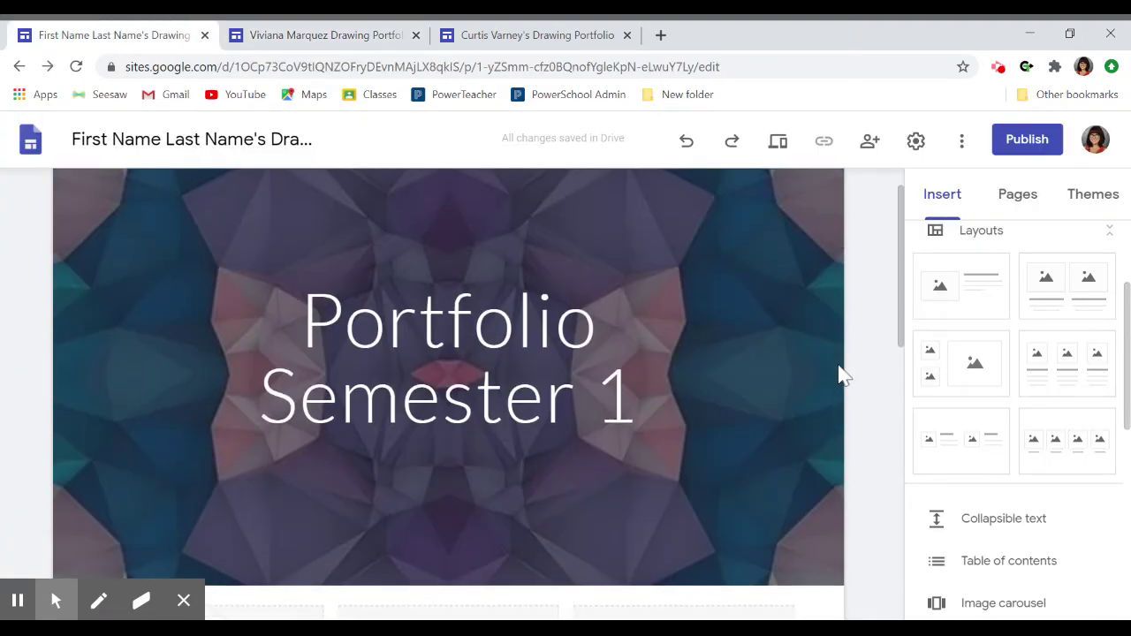
scroll(841, 376, "down", 3)
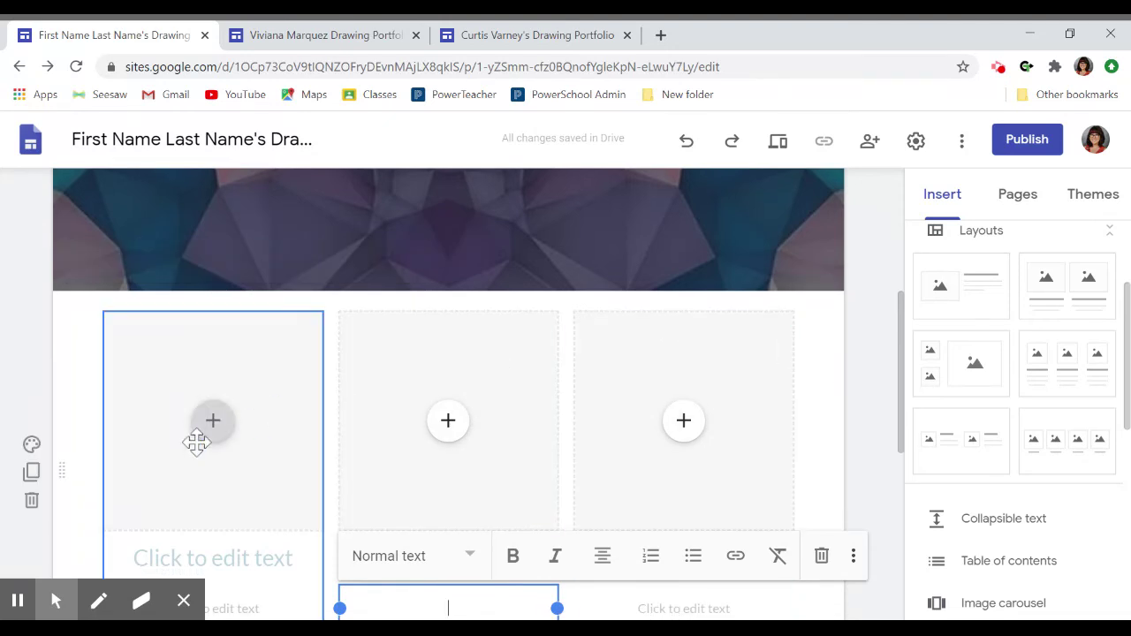
scroll(197, 442, "down", 2)
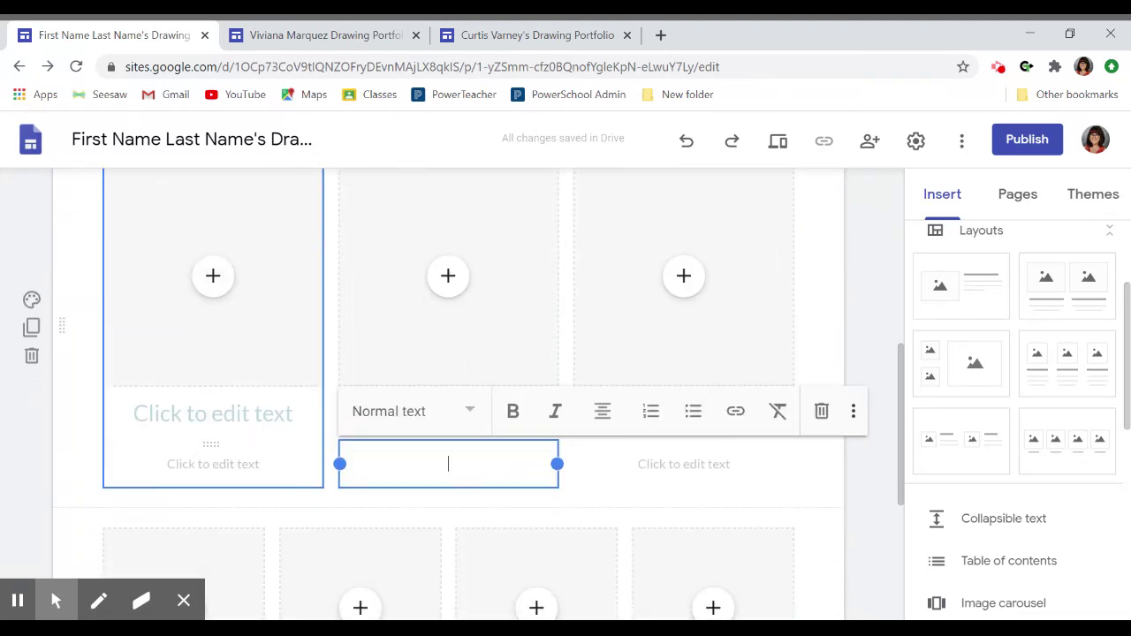
left_click(224, 271)
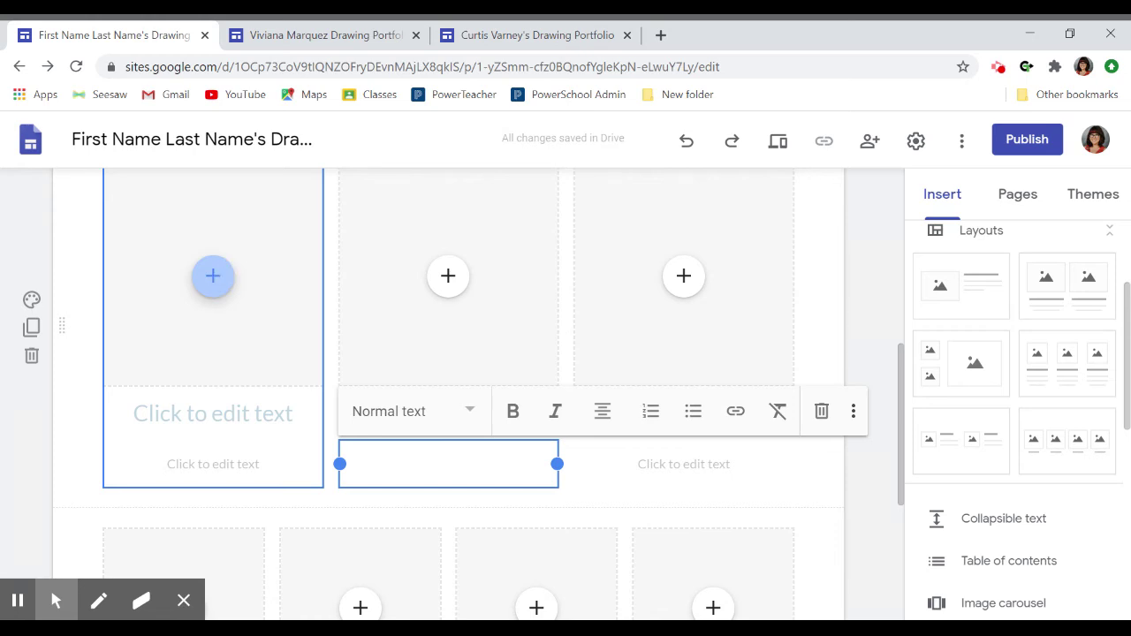
scroll(448, 395, "up", 5)
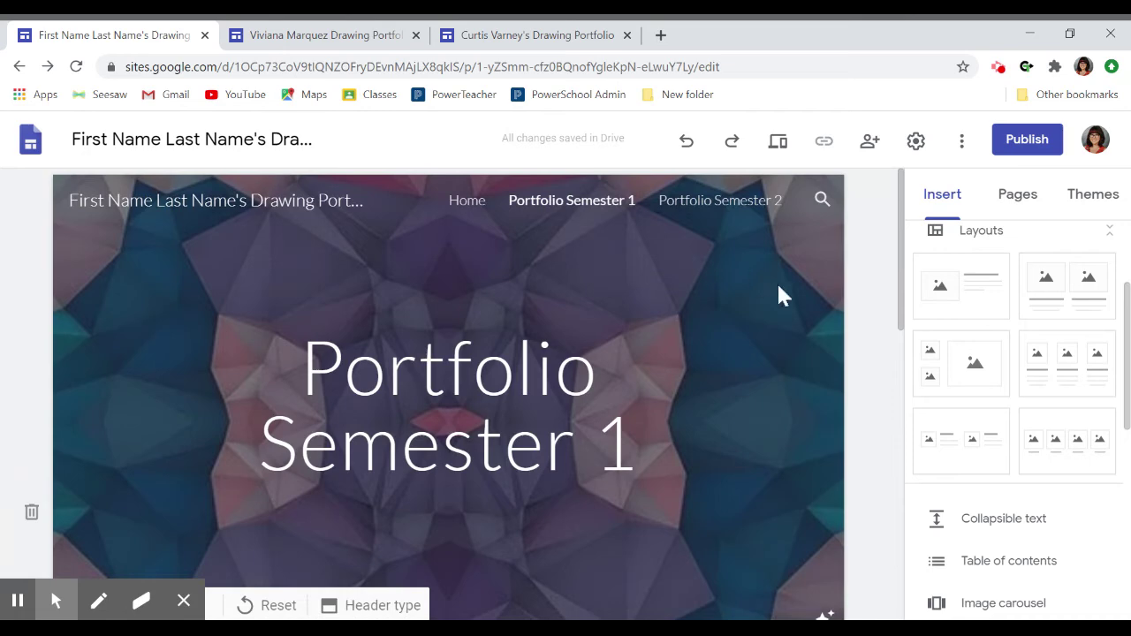
scroll(884, 309, "down", 5)
scroll(883, 309, "up", 5)
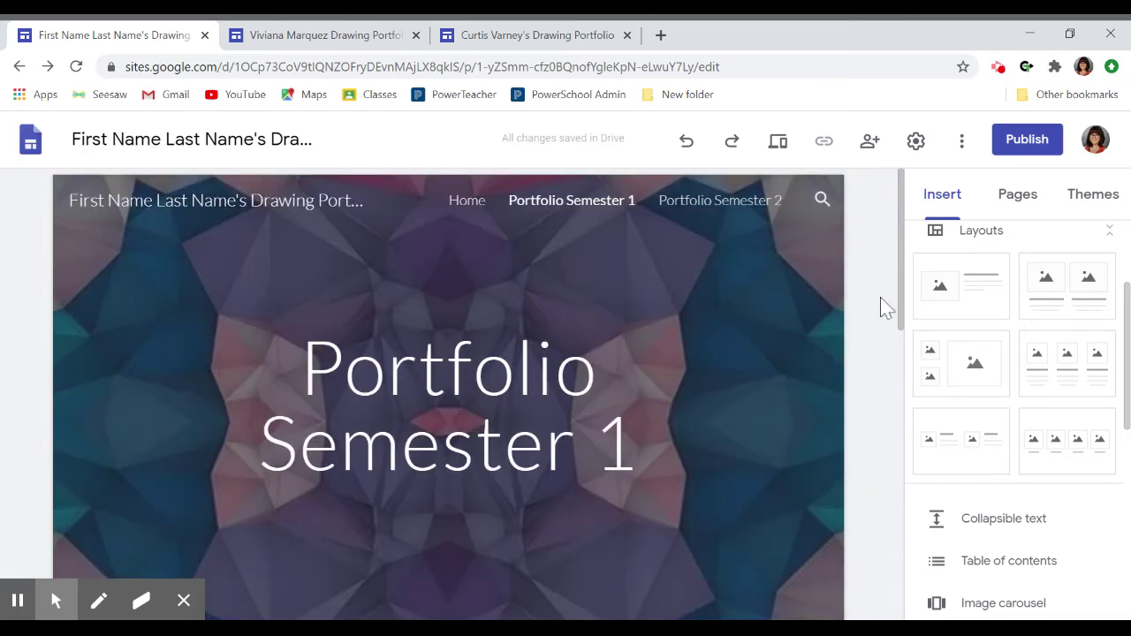
Step: Review the site's Home, Portfolio Semester 1 and Portfolio Semester 2 pages in turn
left_click(473, 216)
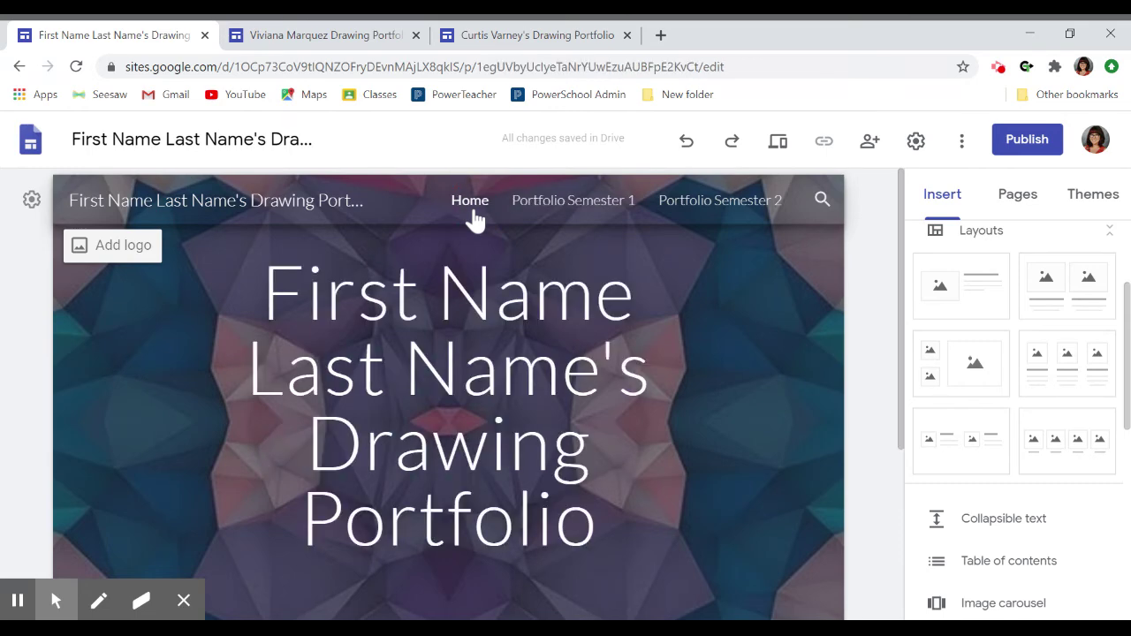
scroll(477, 353, "down", 3)
scroll(478, 353, "up", 3)
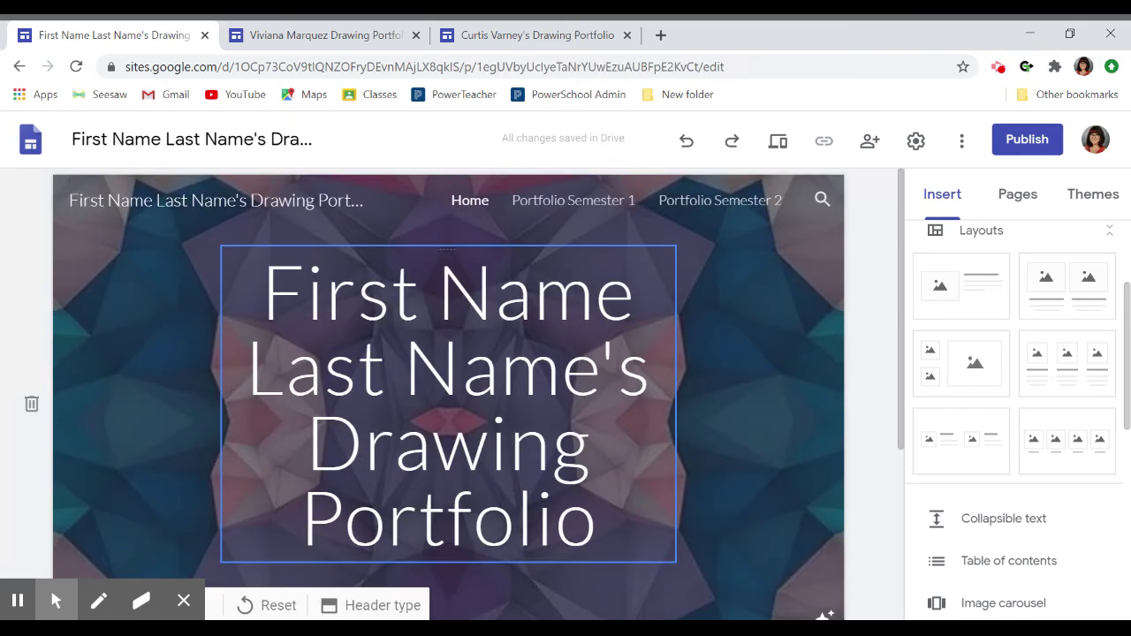
left_click(587, 209)
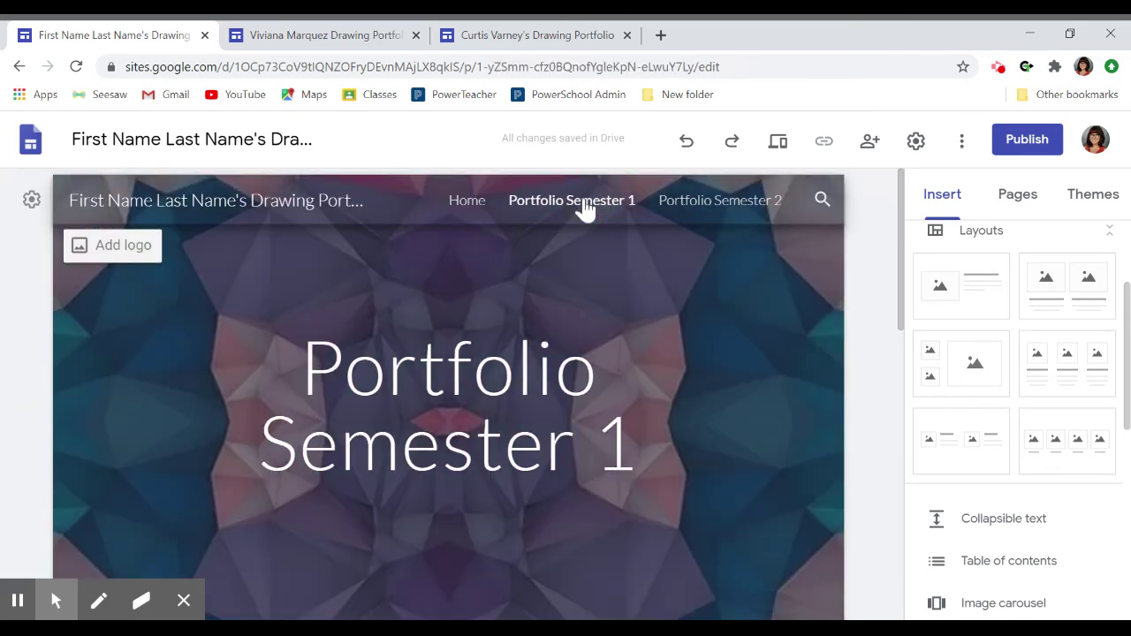
left_click(730, 211)
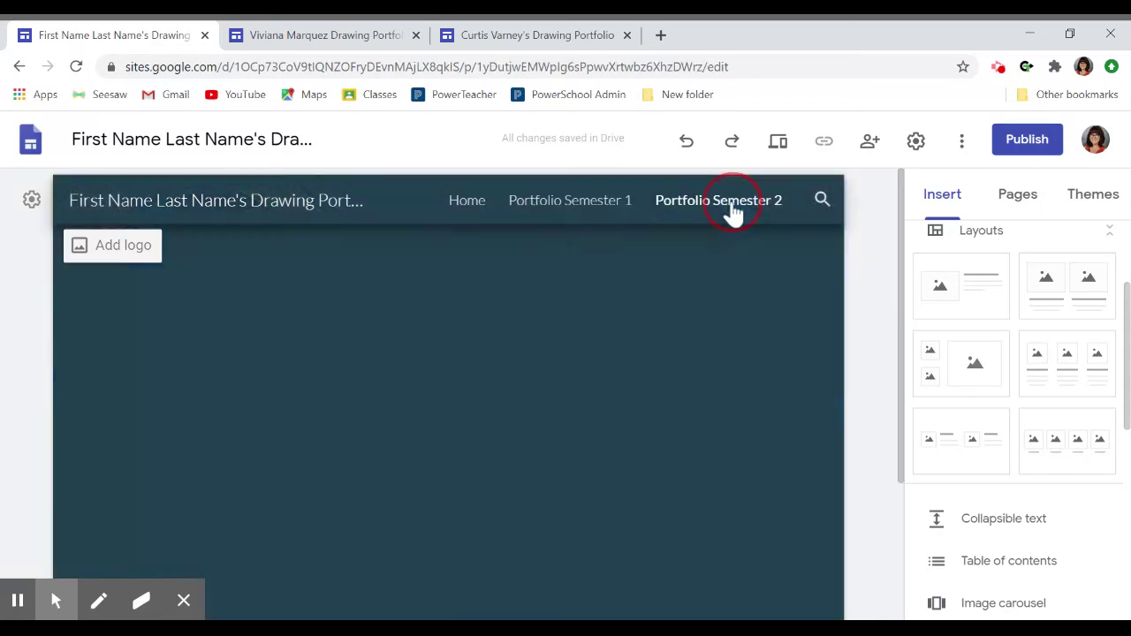
Step: Return to the Home page and view the introduction area below the header and the available layouts
left_click(468, 202)
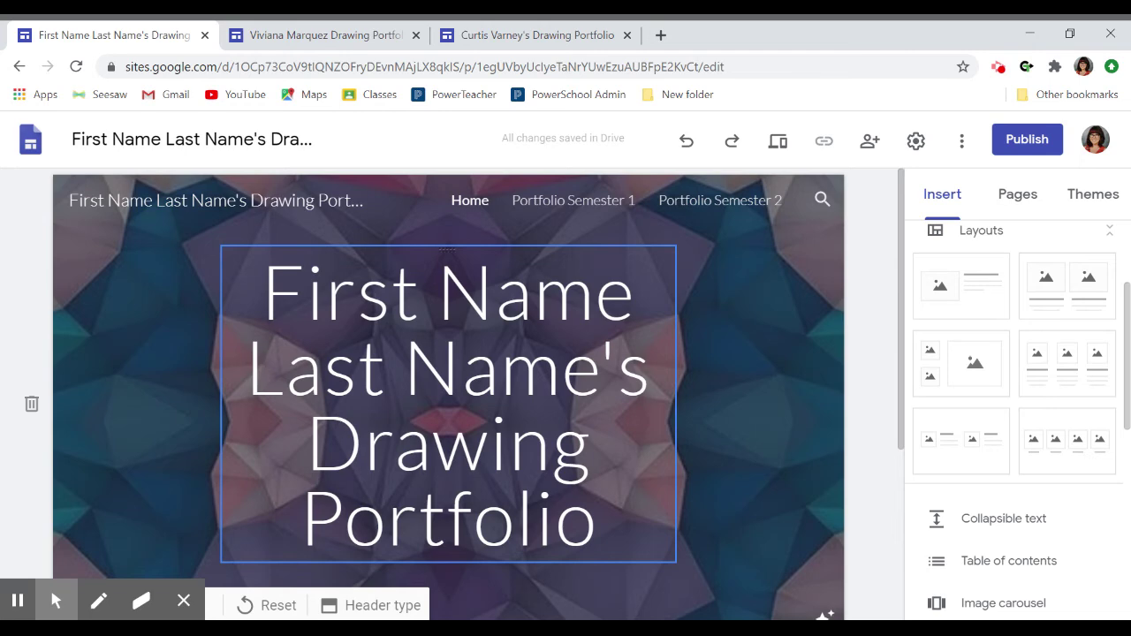
scroll(833, 386, "down", 2)
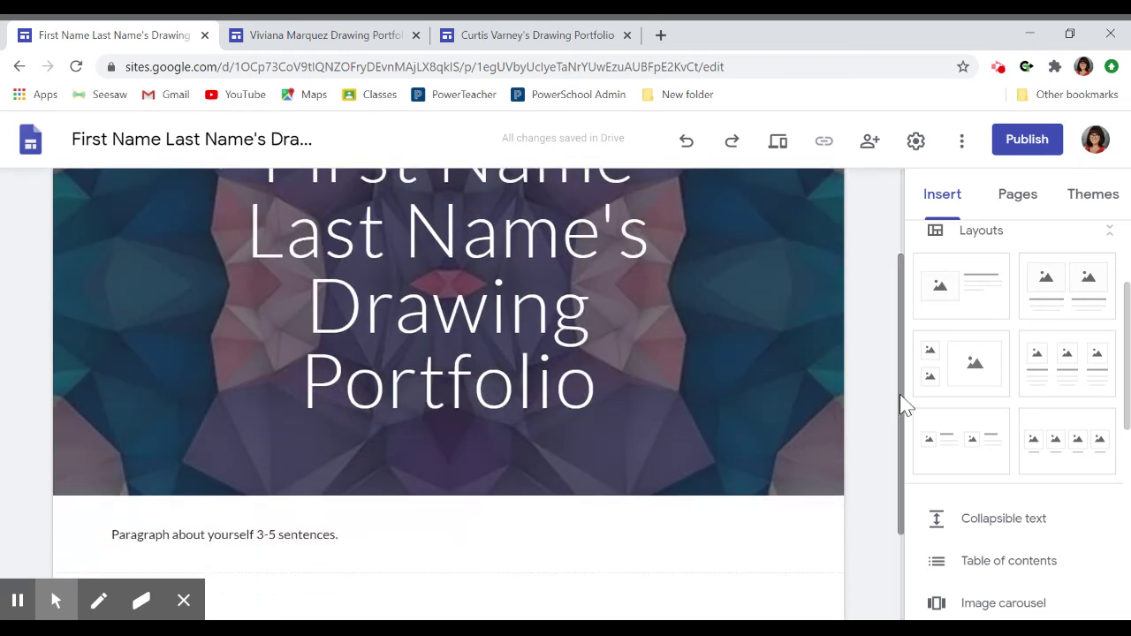
scroll(1032, 415, "down", 3)
scroll(1032, 415, "up", 5)
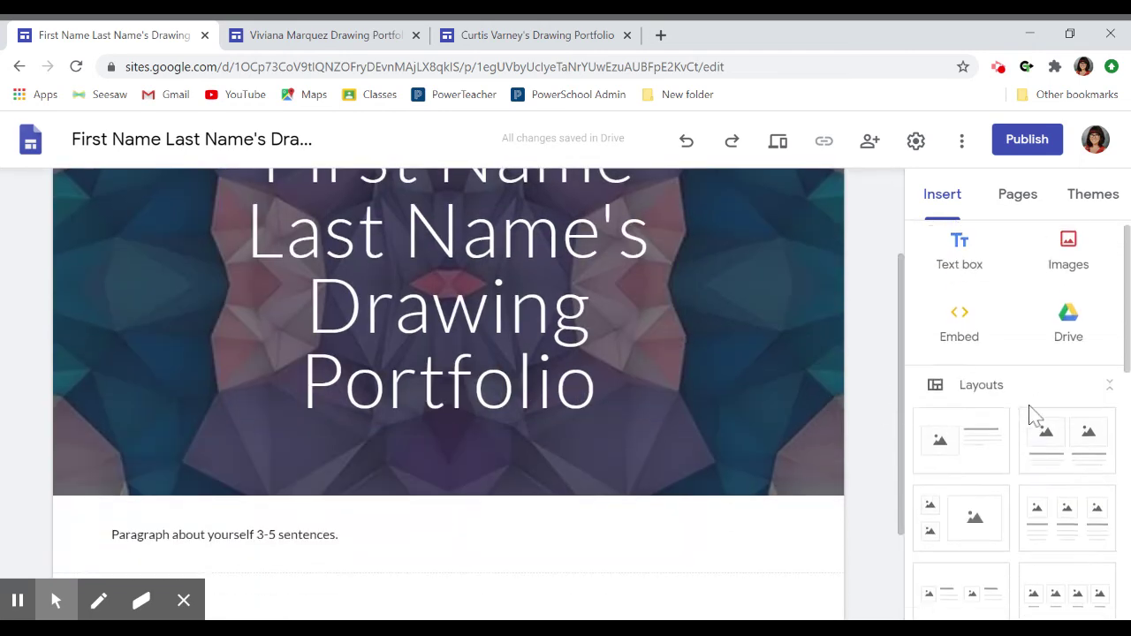
Step: Look through the available site themes and return to the insert options
left_click(1097, 211)
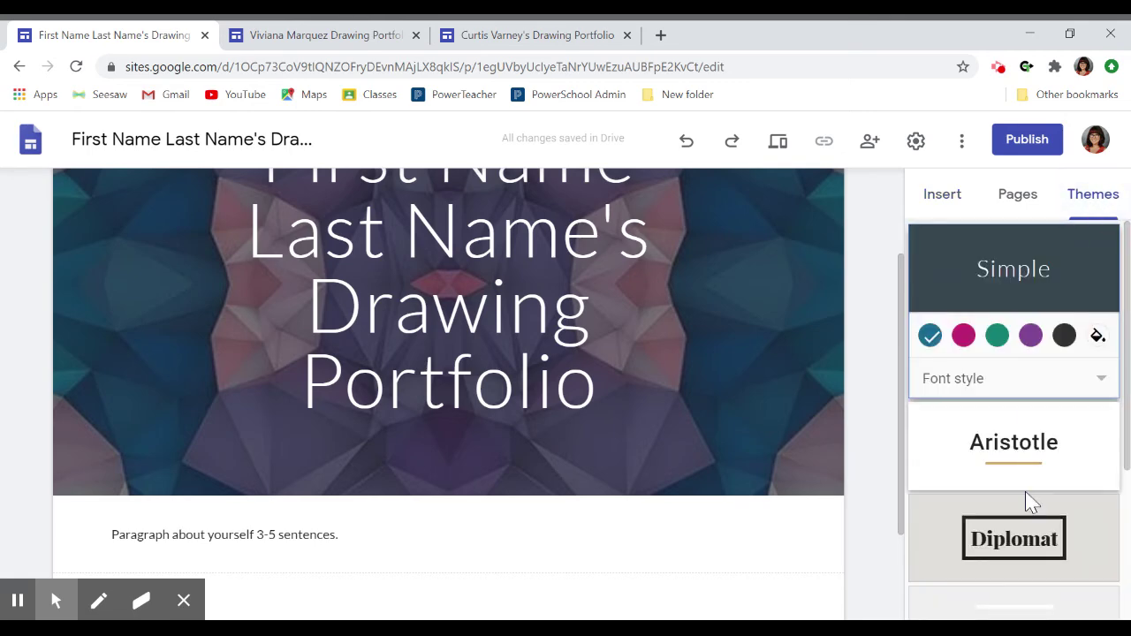
scroll(1030, 506, "down", 3)
scroll(1030, 507, "up", 3)
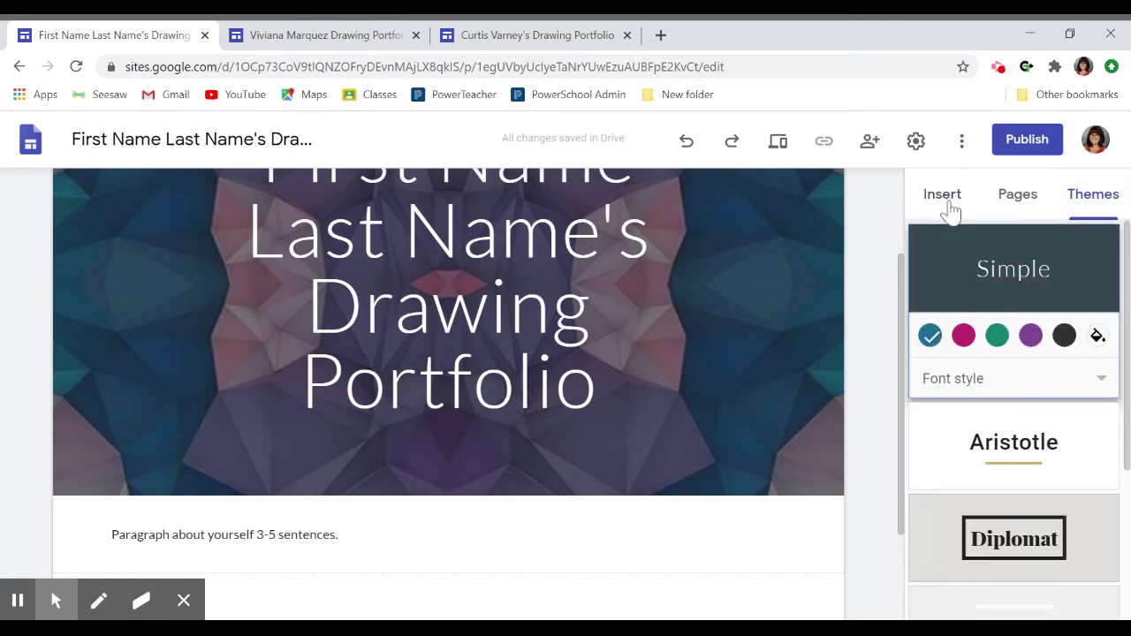
left_click(950, 212)
Step: Select the placeholder text "Paragraph about yourself 3-5 sentences." below the Home page header
scroll(449, 354, "up", 2)
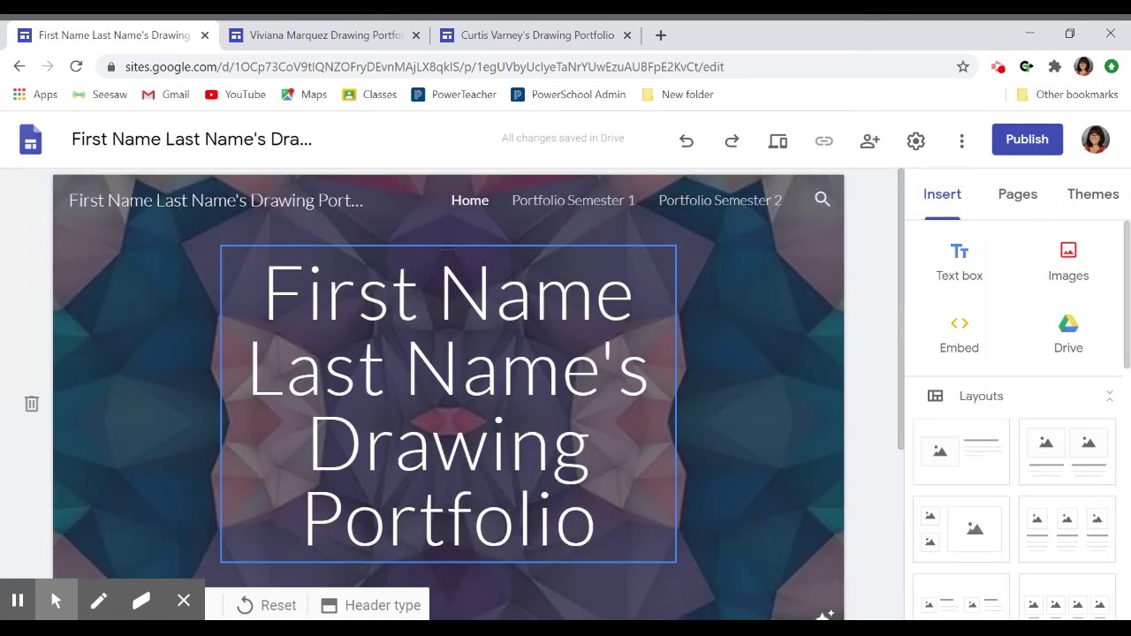
scroll(449, 394, "down", 3)
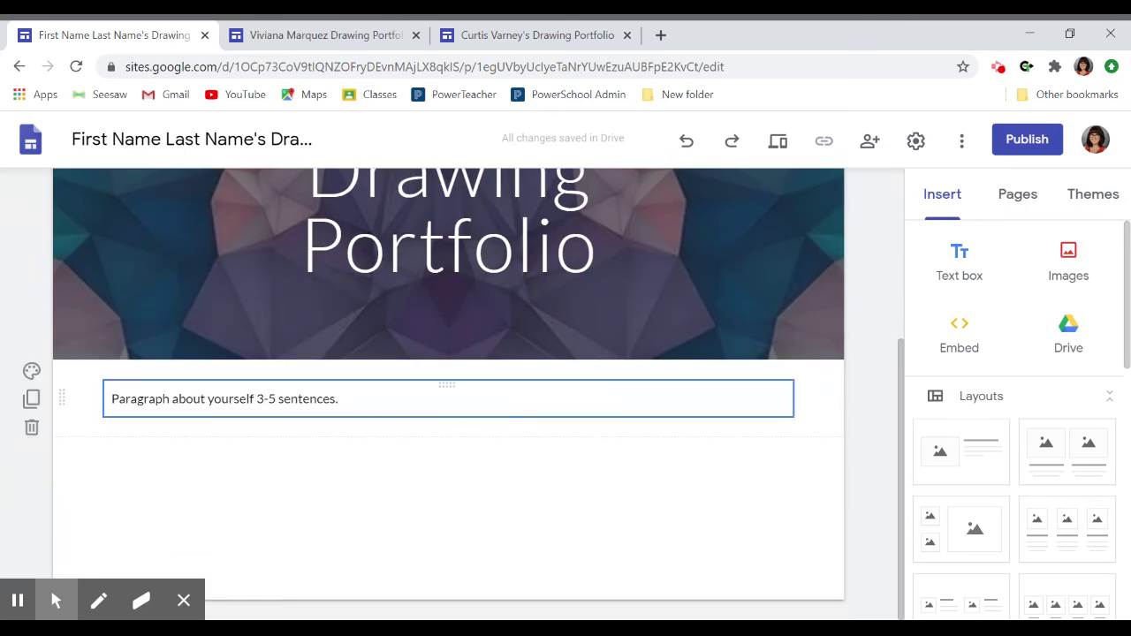
left_click(374, 399)
left_click_drag(374, 399, 97, 412)
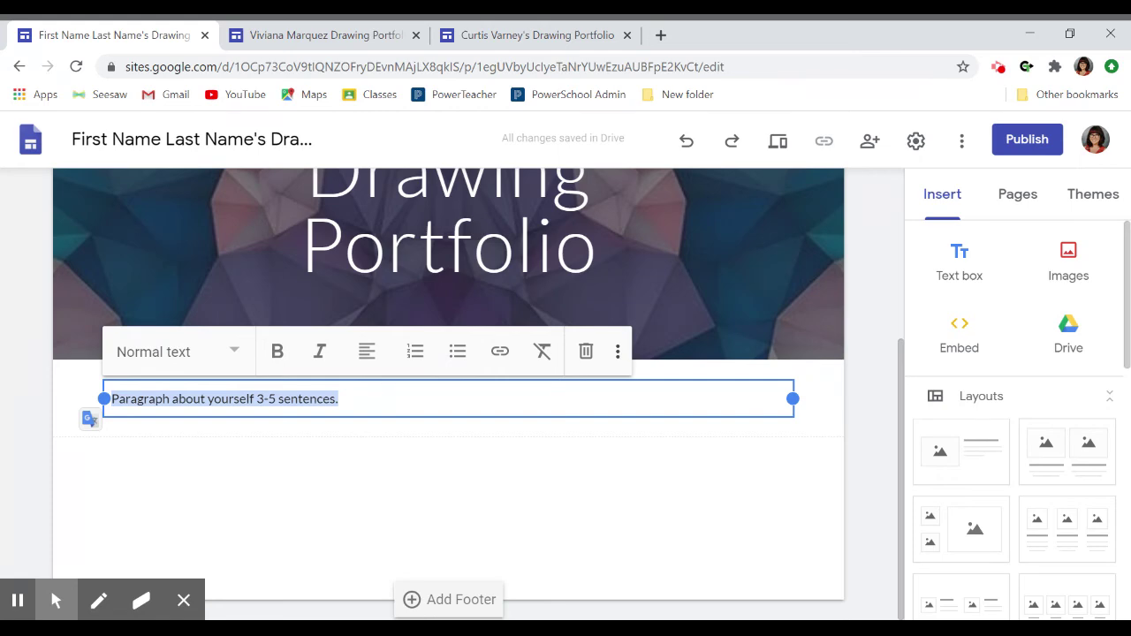
Step: Review the Home, Portfolio Semester 1 and Portfolio Semester 2 pages in the editor, returning to the introduction paragraph on Home
scroll(374, 518, "up", 4)
scroll(374, 518, "down", 2)
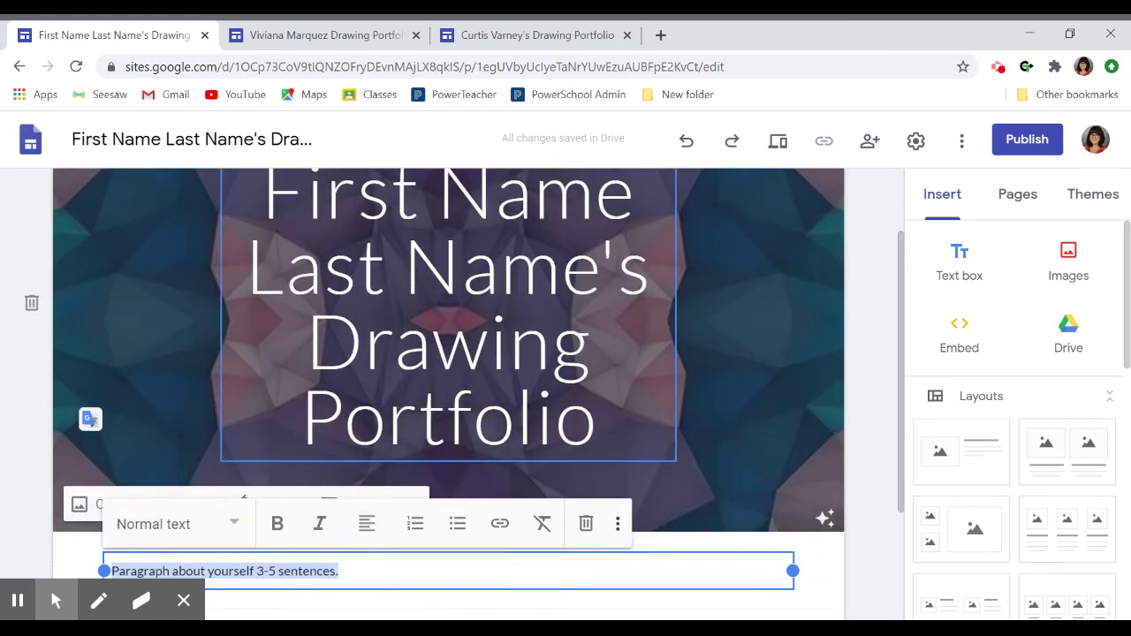
scroll(453, 394, "up", 2)
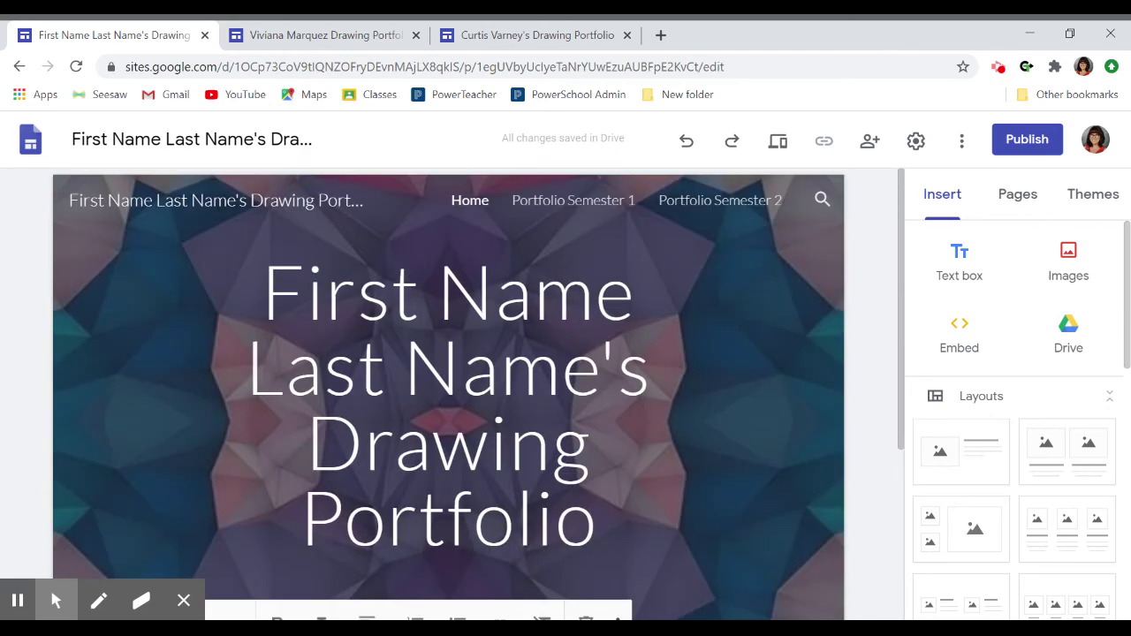
left_click(595, 207)
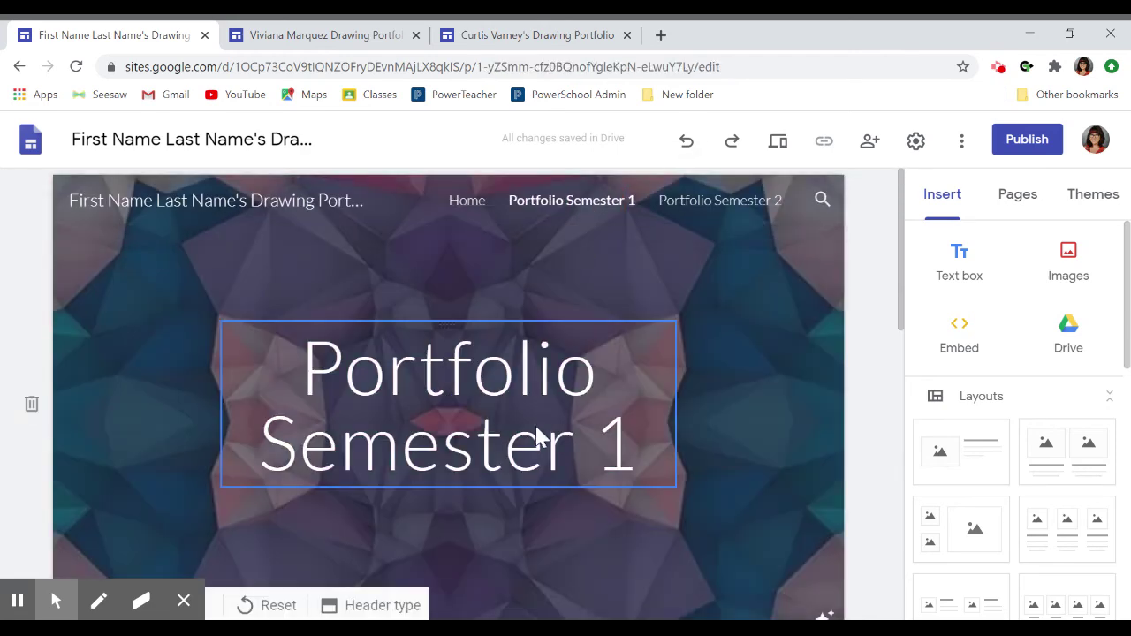
scroll(538, 434, "down", 5)
scroll(542, 437, "up", 5)
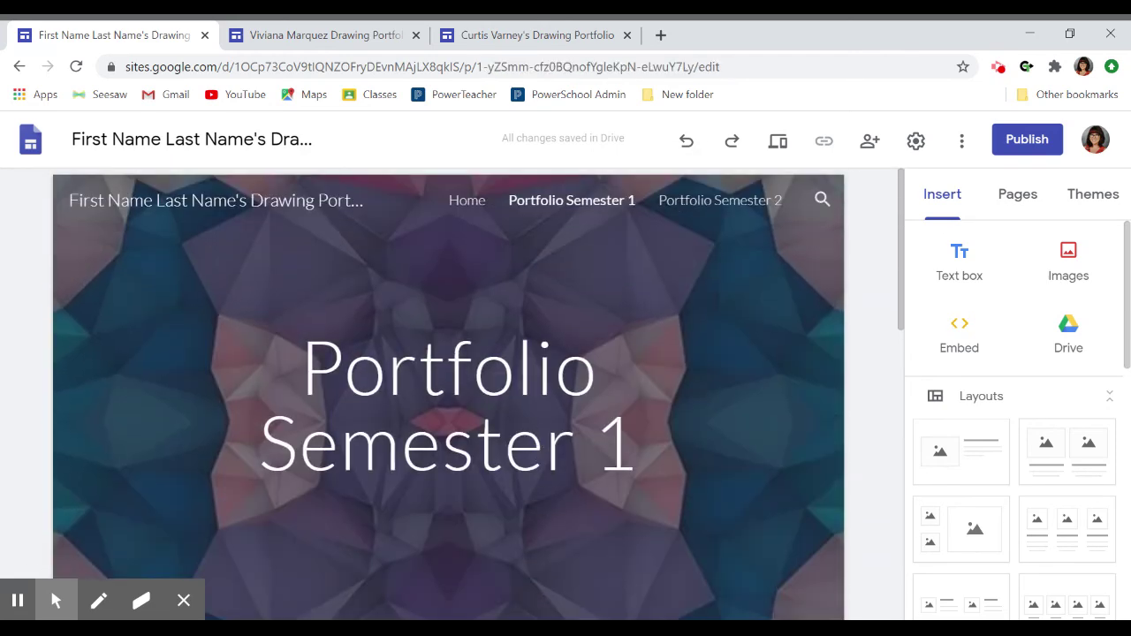
left_click(470, 203)
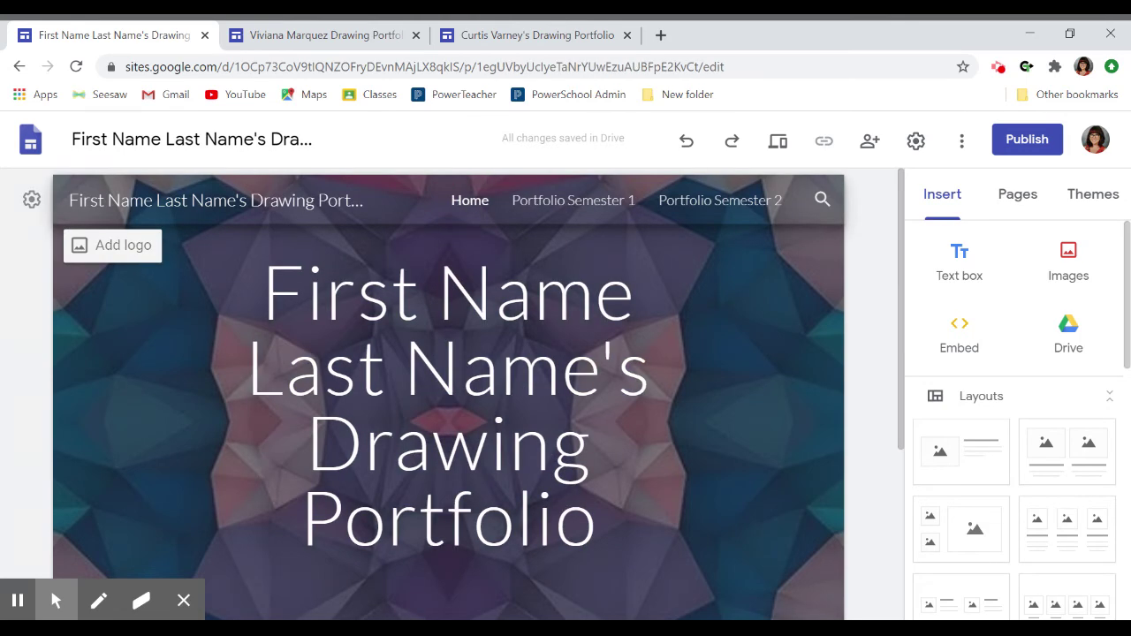
left_click(598, 205)
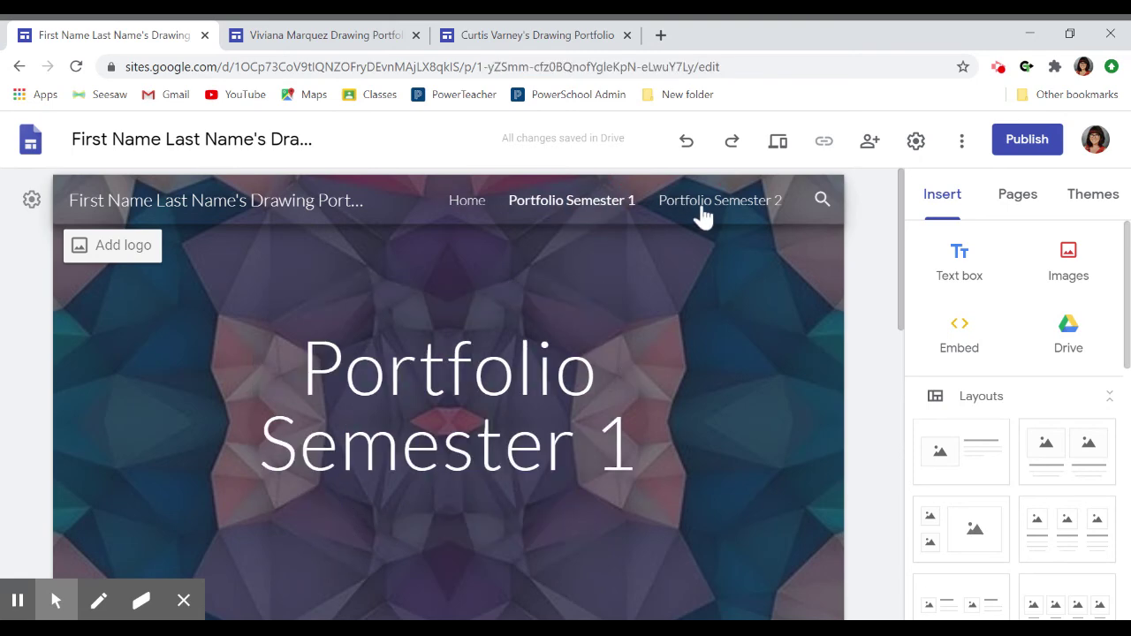
left_click(705, 209)
left_click(458, 207)
scroll(447, 295, "down", 5)
left_click(376, 399)
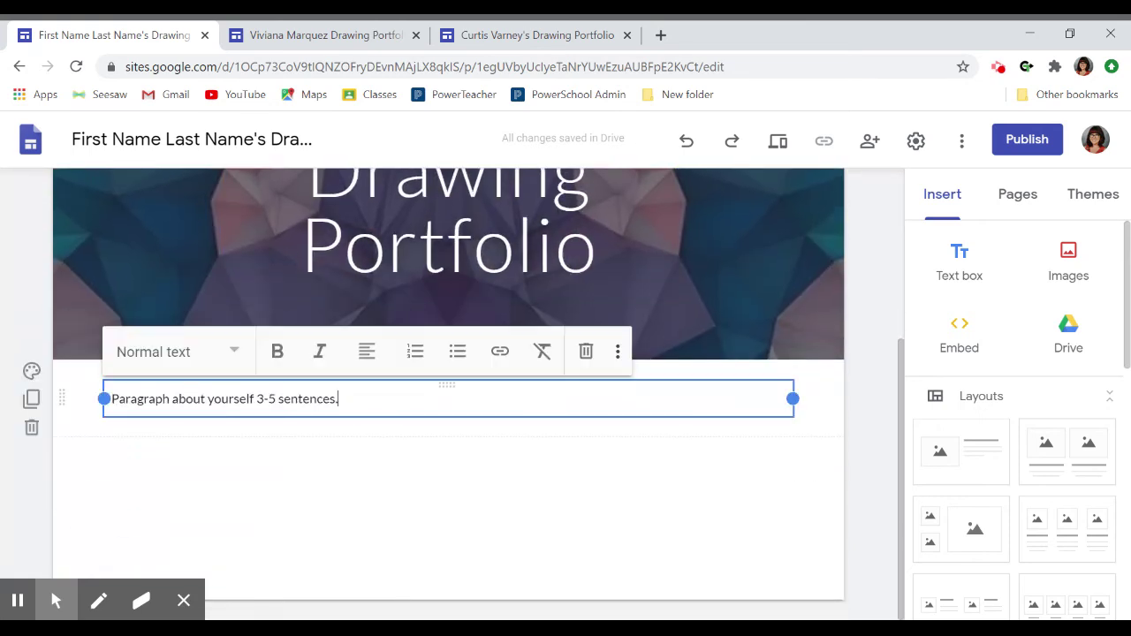
Step: Publish the site with the web address "first-name-last-names-drawing-" and open the published version
scroll(669, 323, "up", 4)
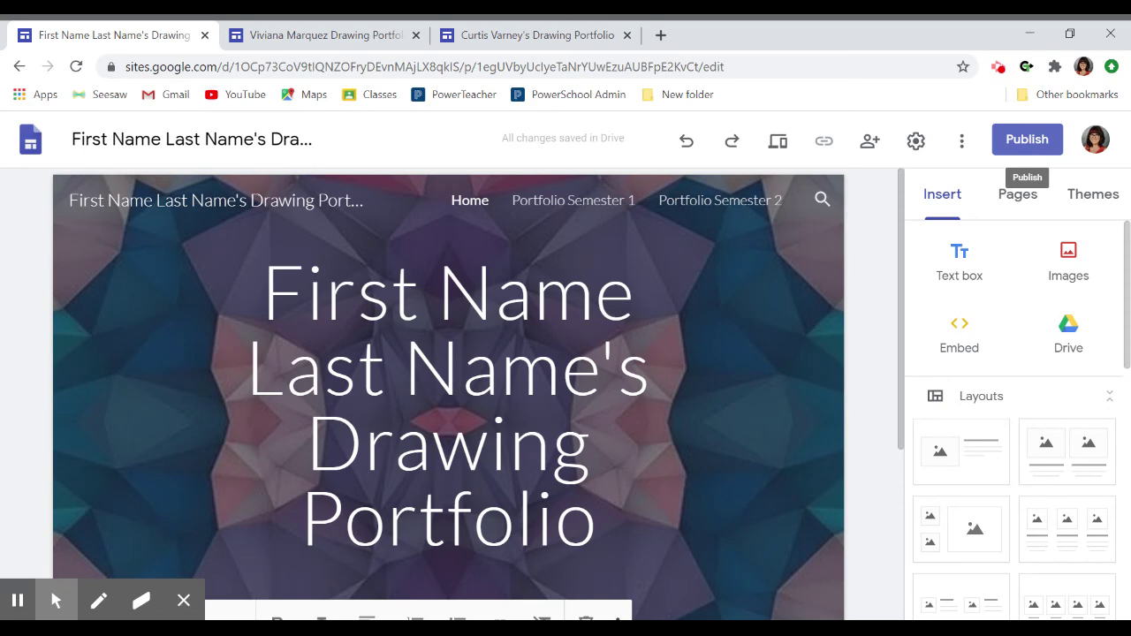
left_click(1026, 146)
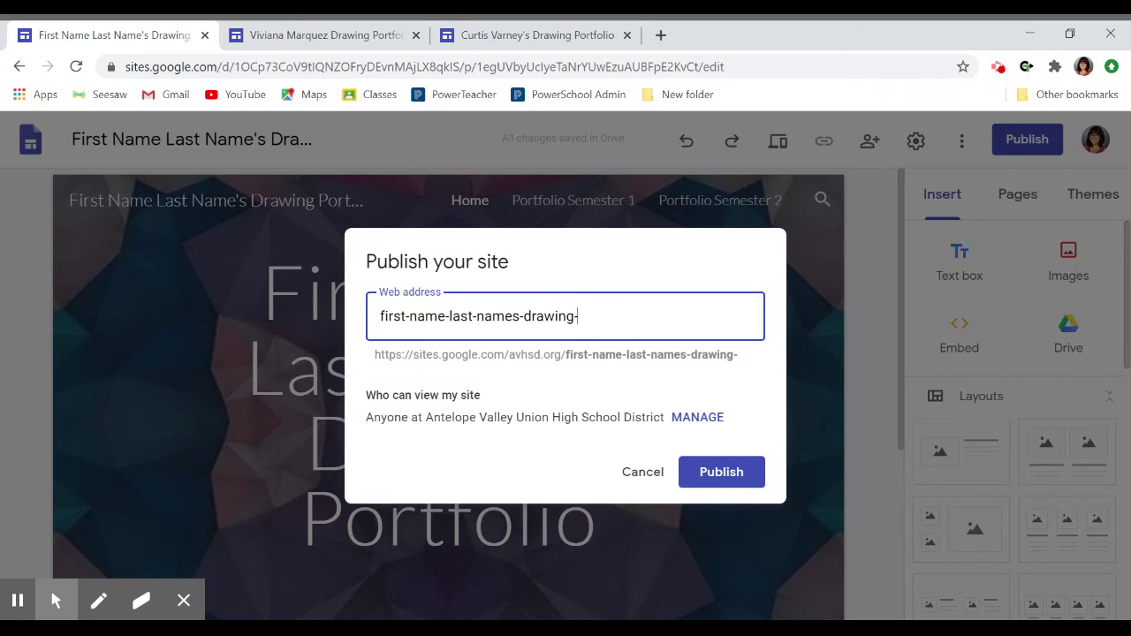
left_click(726, 483)
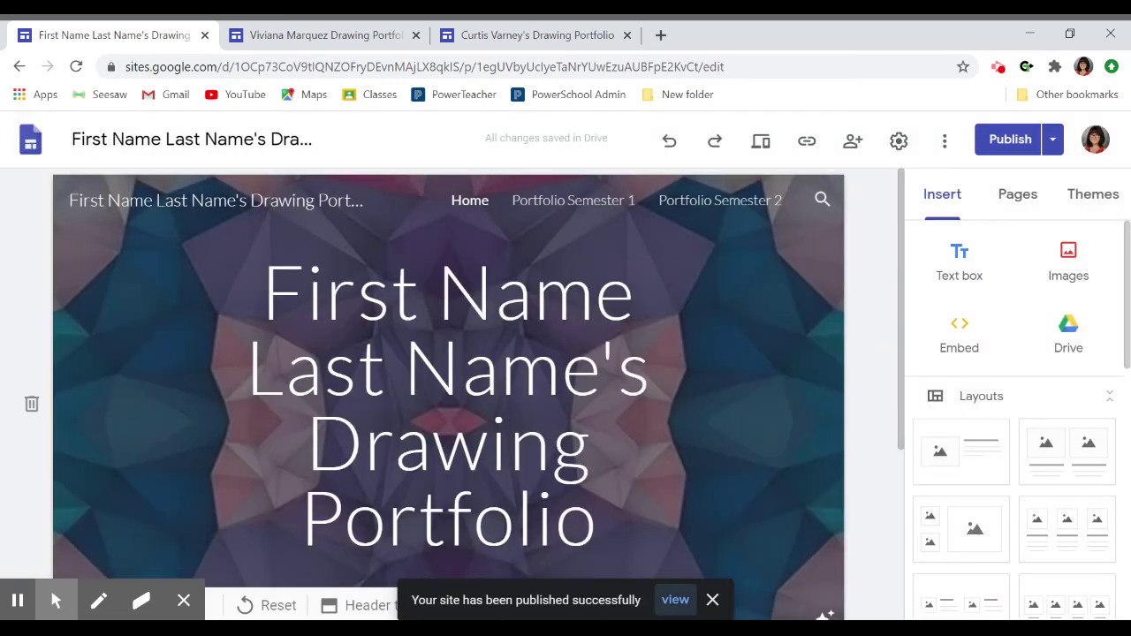
left_click(675, 601)
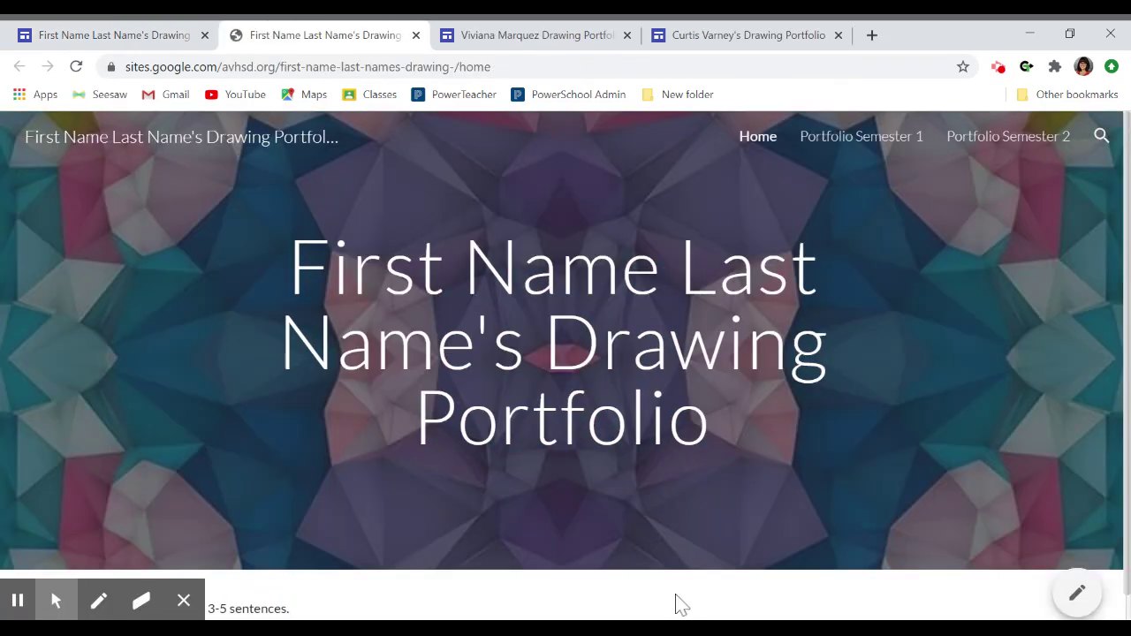
Step: Examine the title and the introduction text on the published Home page
scroll(696, 492, "down", 1)
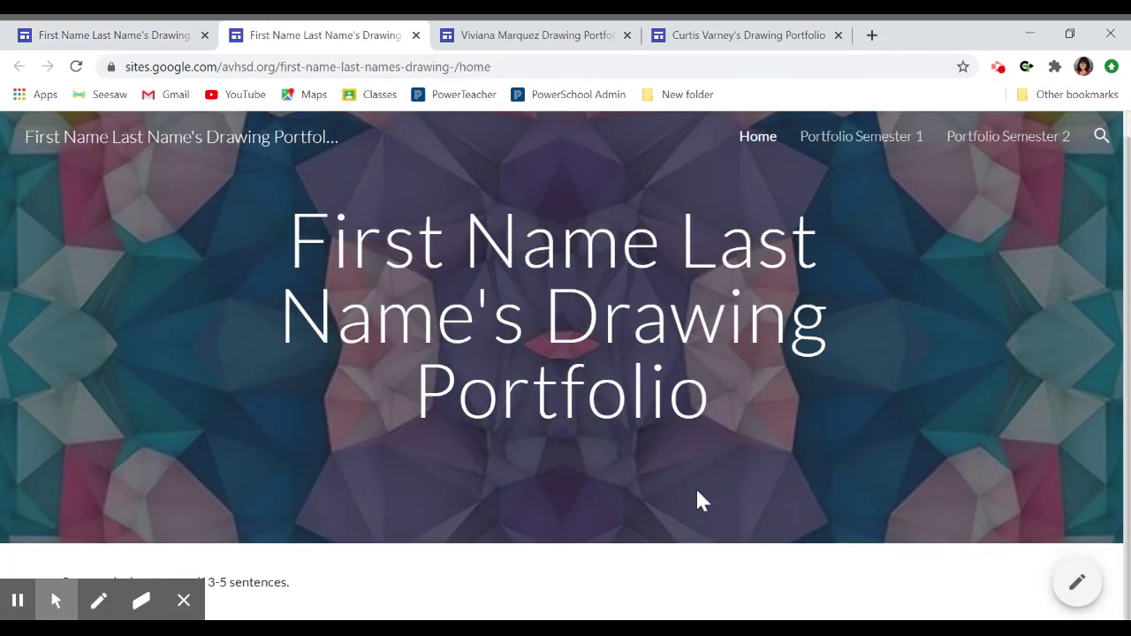
scroll(697, 491, "up", 1)
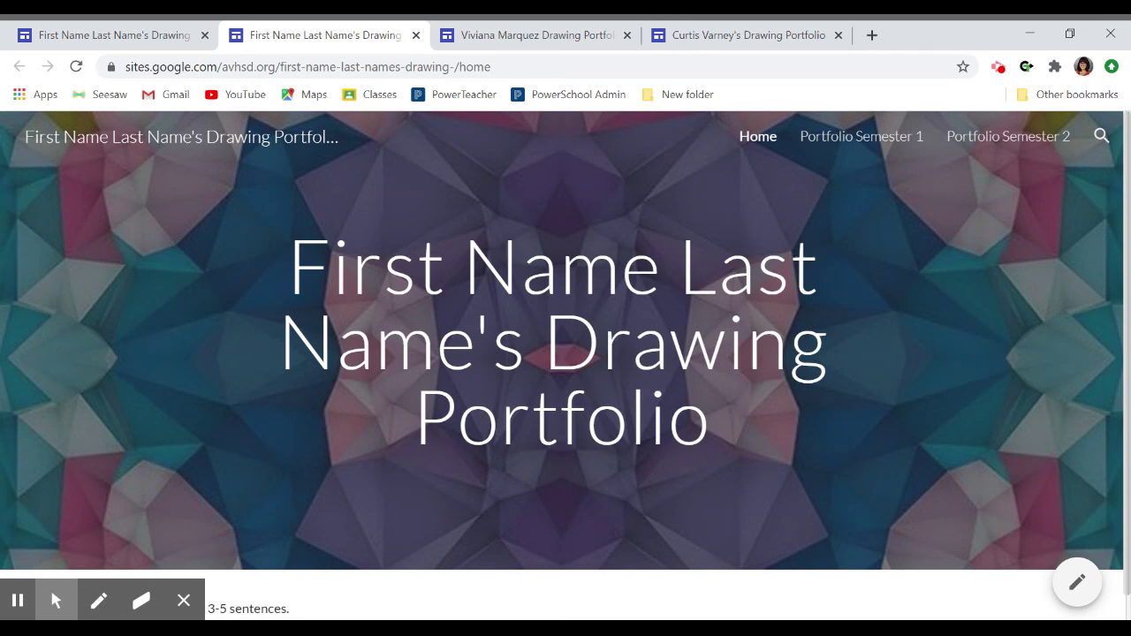
scroll(562, 354, "down", 1)
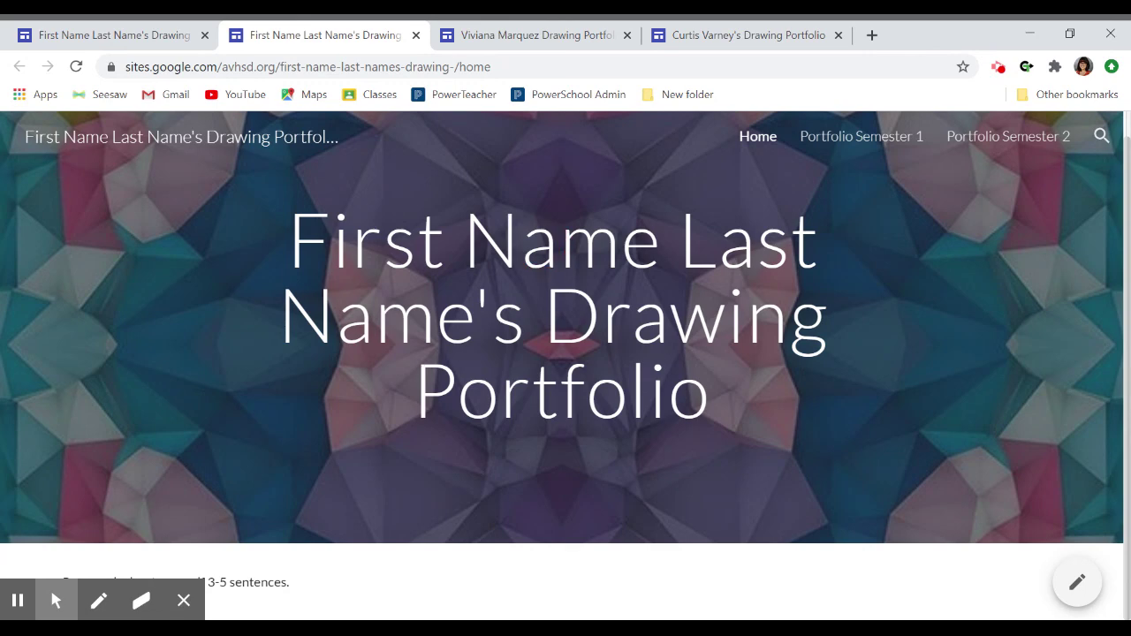
left_click_drag(633, 311, 758, 434)
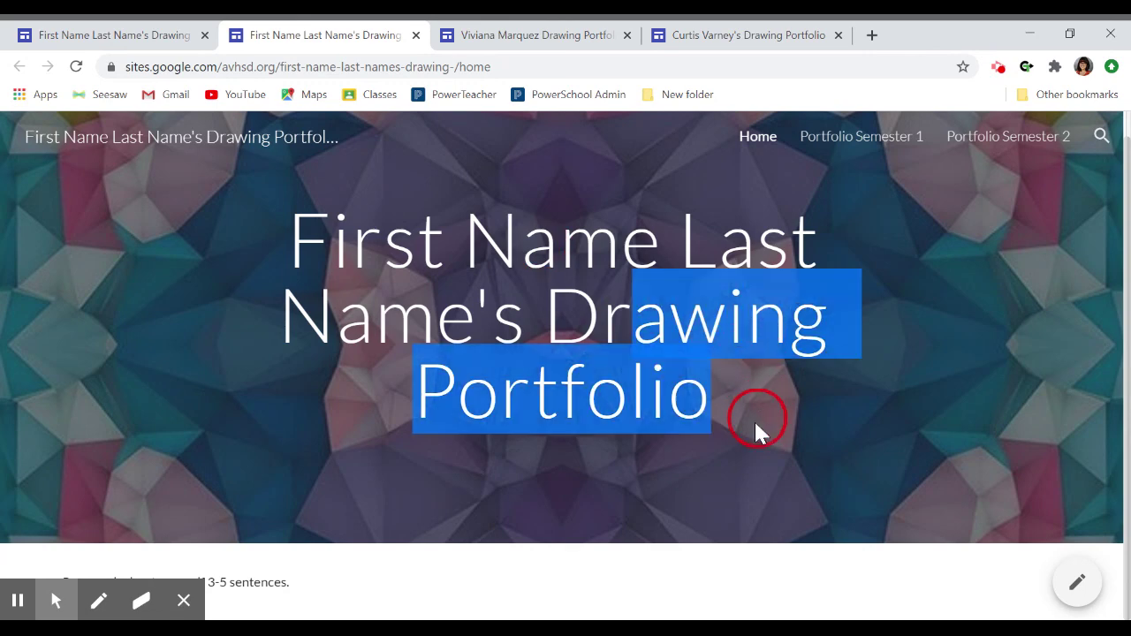
left_click(758, 434)
left_click(303, 583)
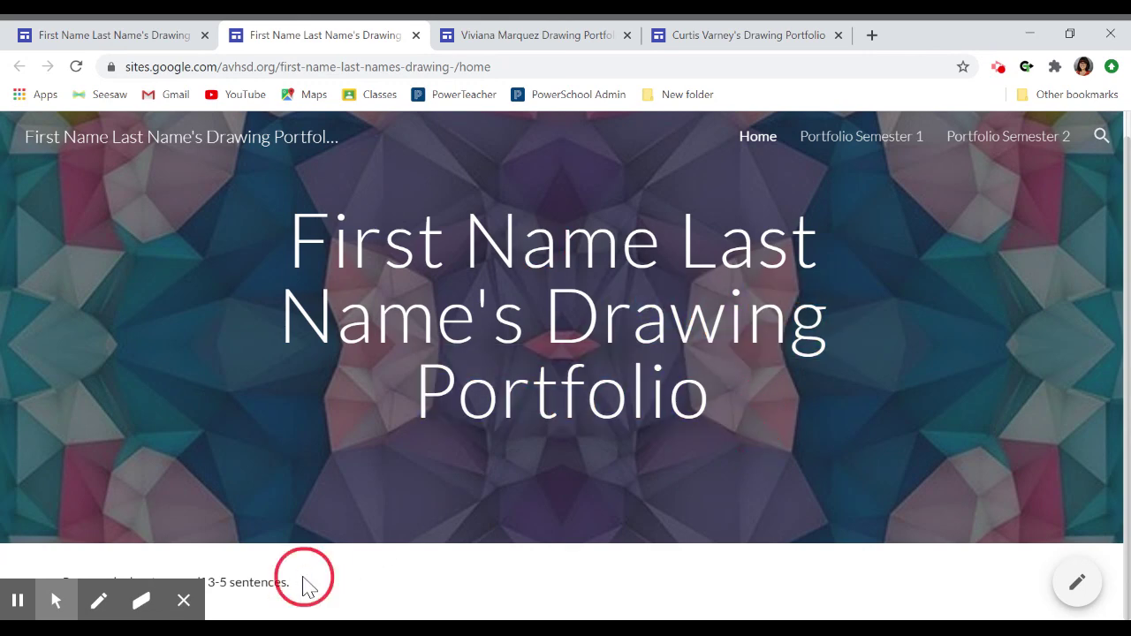
left_click(289, 581)
left_click_drag(288, 582, 205, 564)
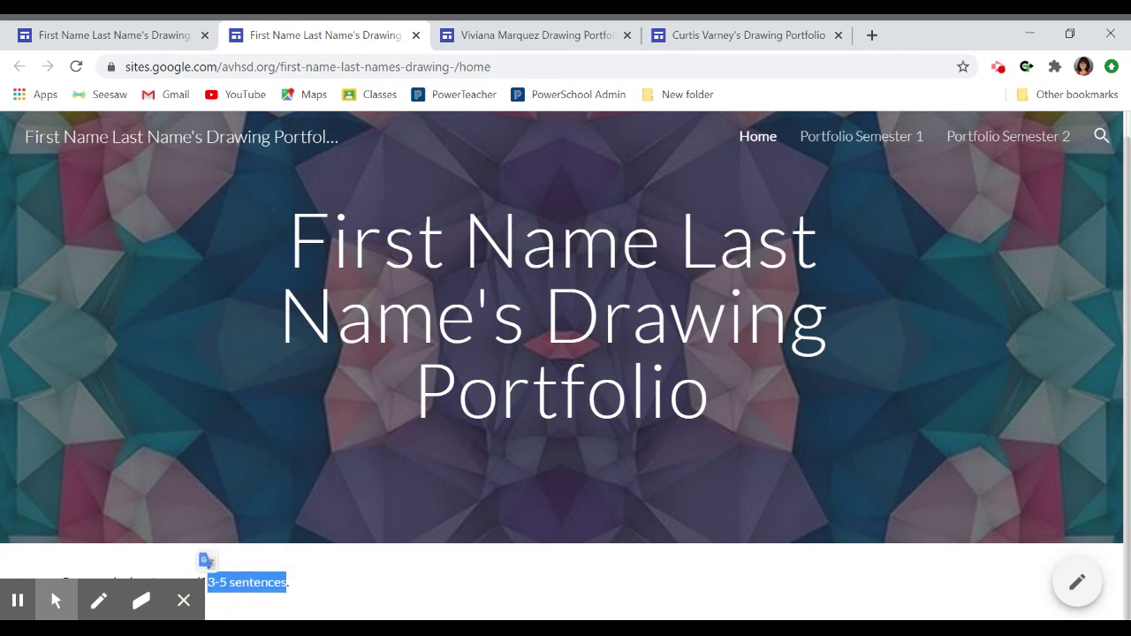
left_click(321, 594)
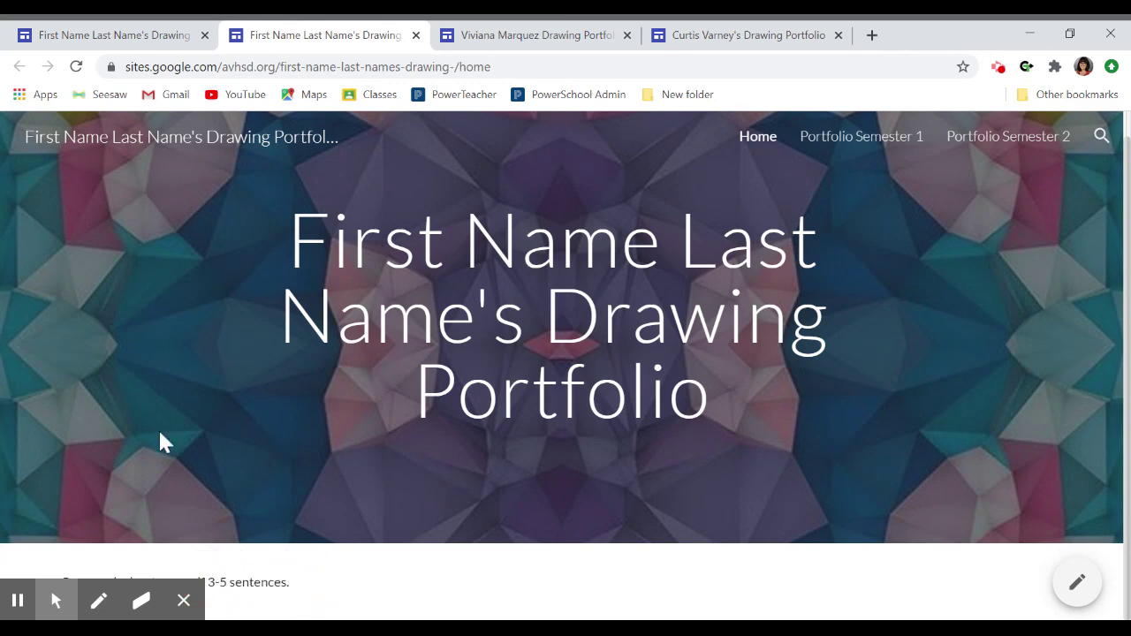
Step: Open the Portfolio Semester 1 and Portfolio Semester 2 pages of the published site in turn
left_click(889, 148)
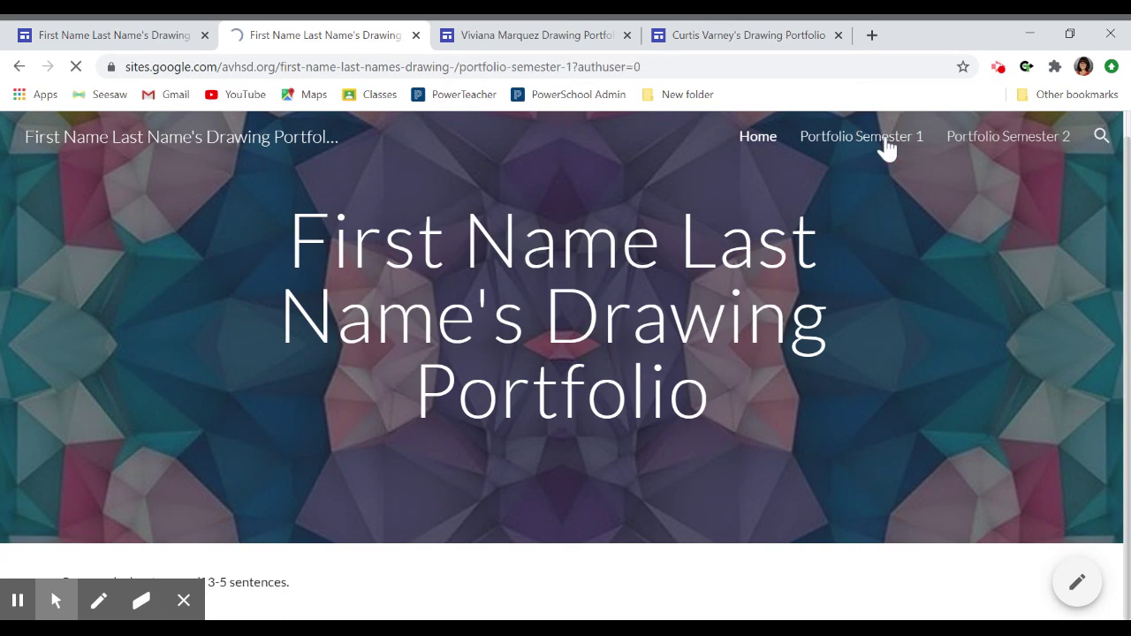
left_click(975, 151)
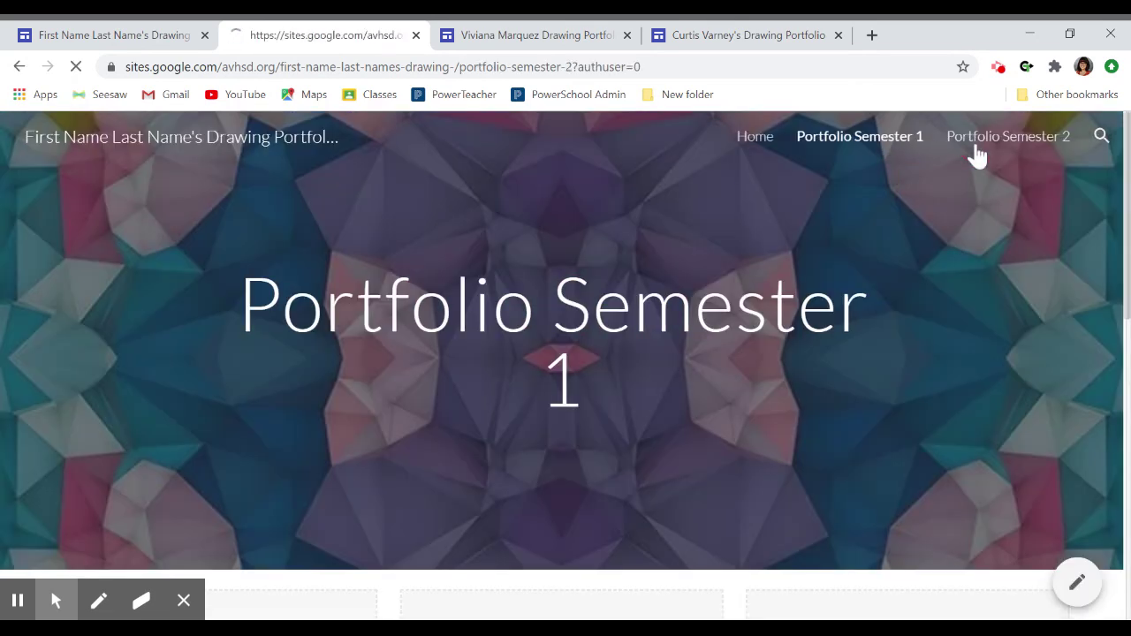